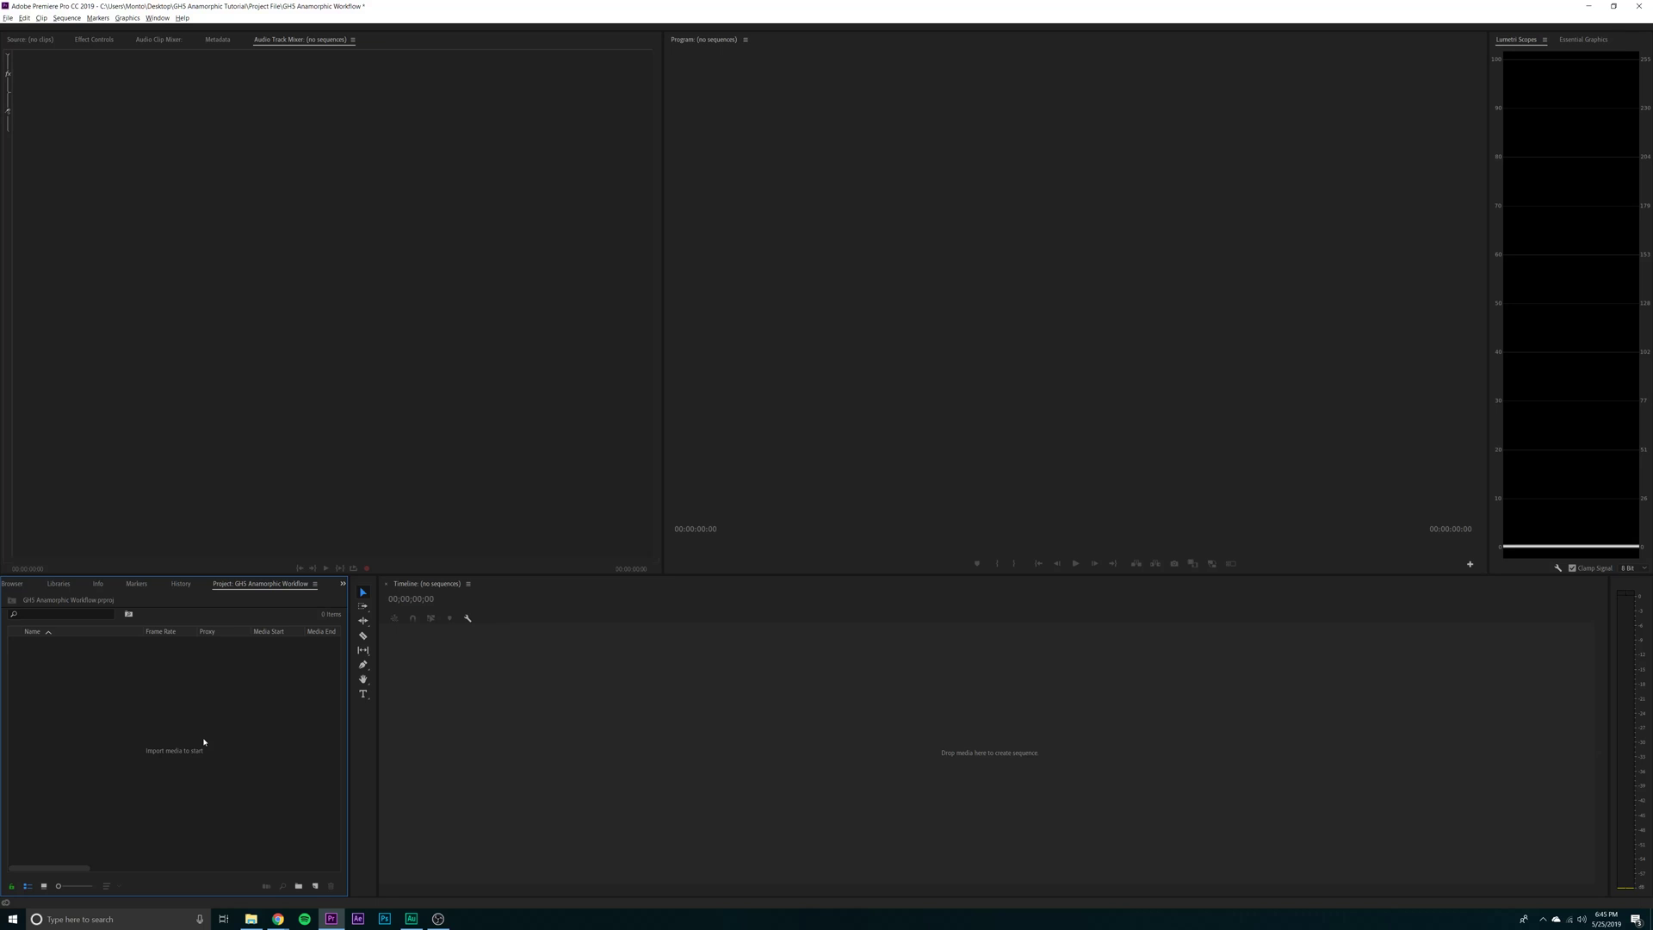
- Import clips P1000236, P1000253 and P1000256 from the Test Footage folder into the project
{"action": "right_click", "coordinate": [204, 741]}
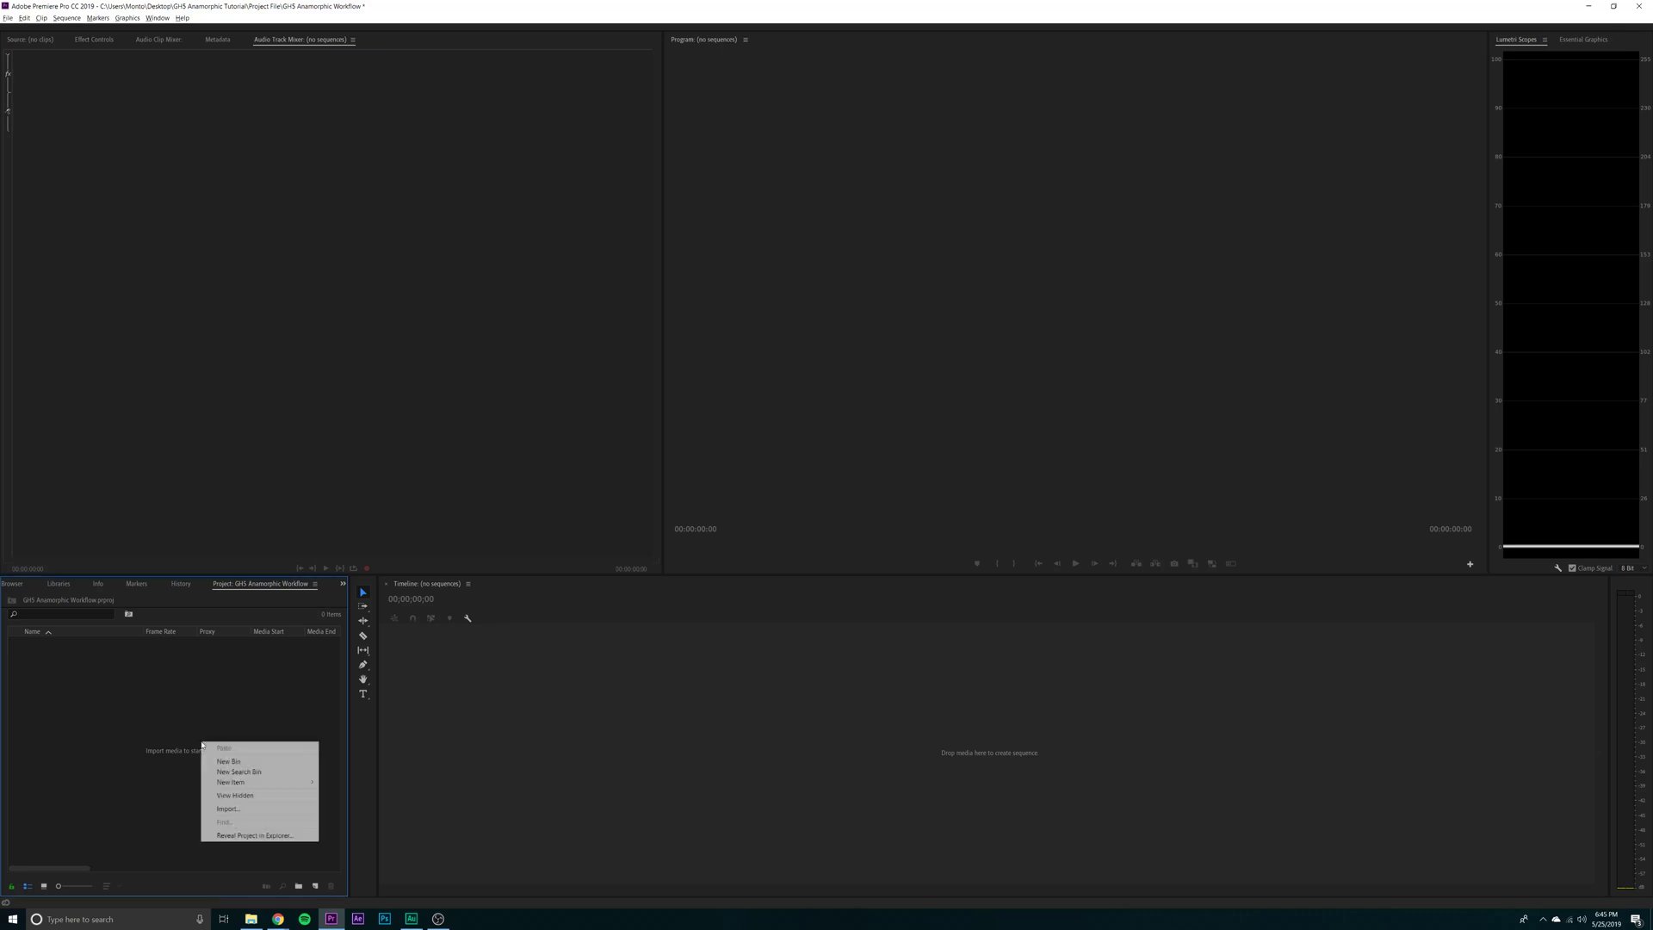
{"action": "left_click", "coordinate": [228, 808]}
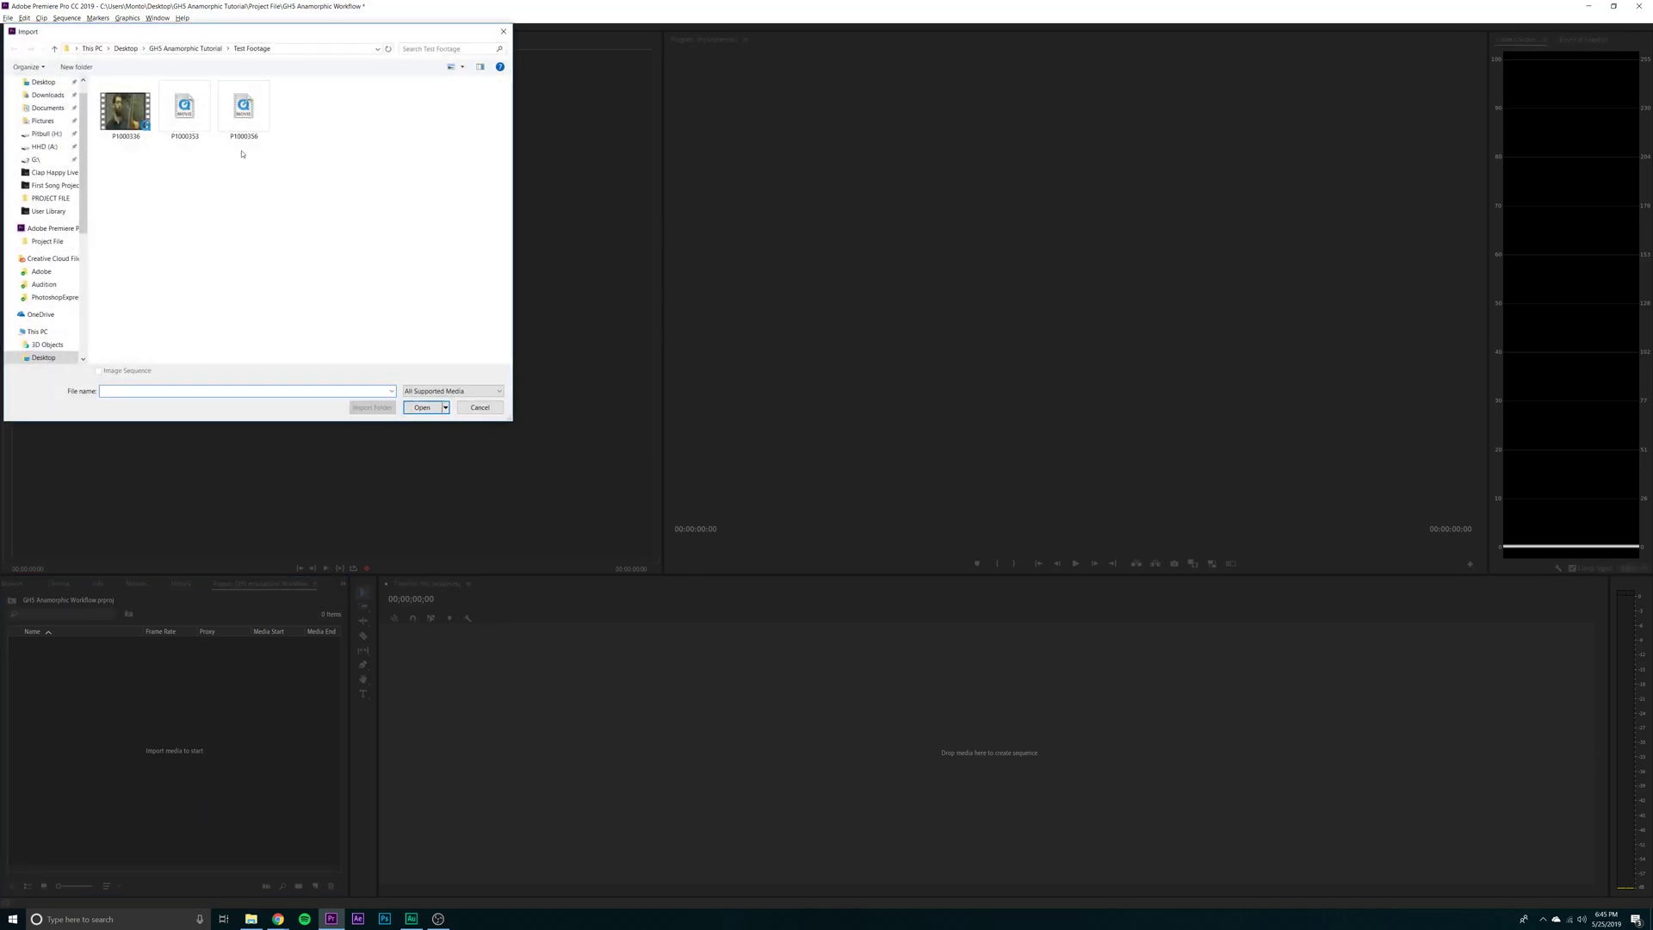
{"action": "left_click_drag", "start_coordinate": [316, 198], "coordinate": [112, 93]}
{"action": "key", "text": "Return"}
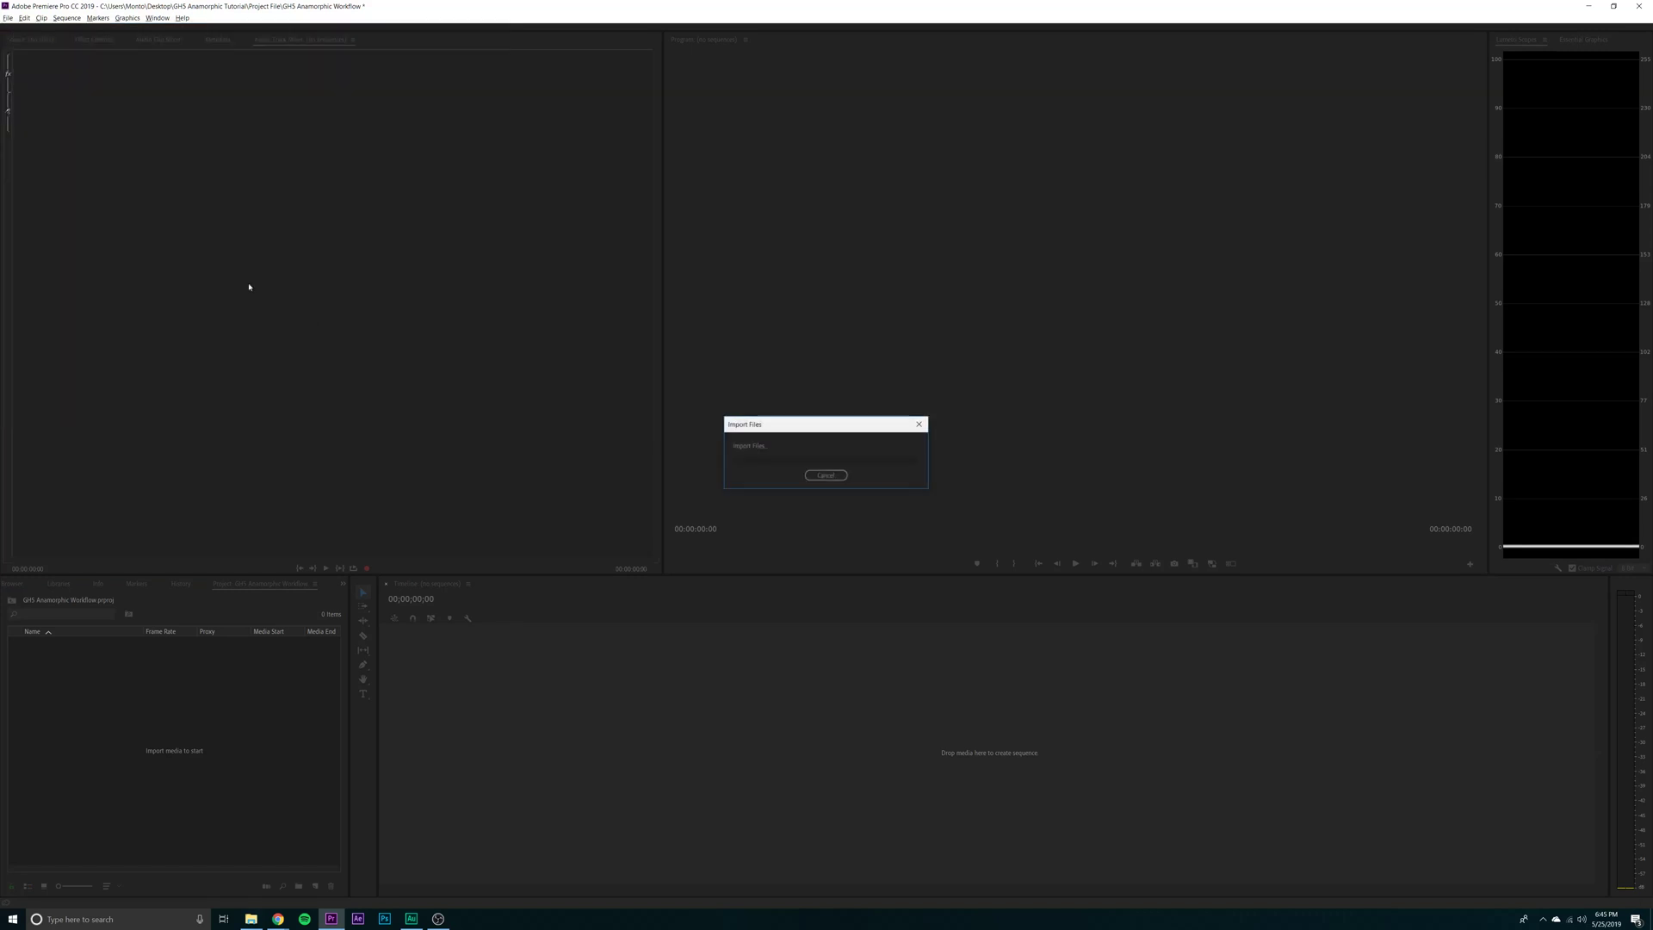
{"action": "left_click", "coordinate": [186, 691]}
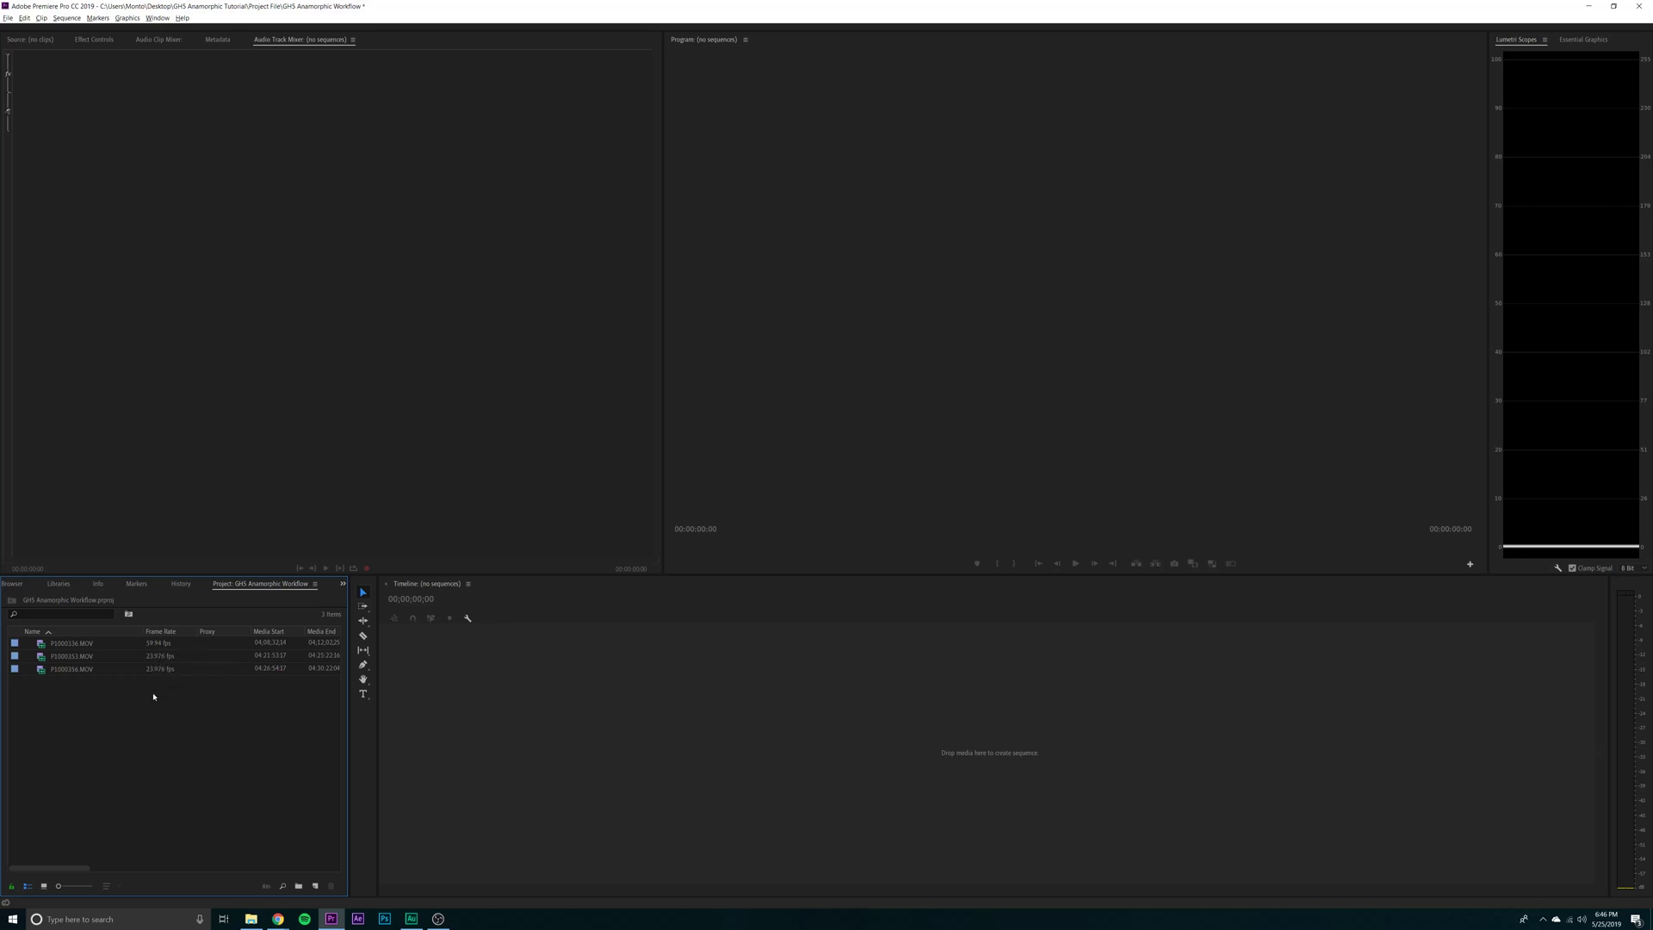
- Interpret the three selected clips at 23.976 fps with an Anamorphic 2:1 pixel aspect ratio
{"action": "left_click_drag", "start_coordinate": [154, 695], "coordinate": [69, 641]}
{"action": "right_click", "coordinate": [72, 647]}
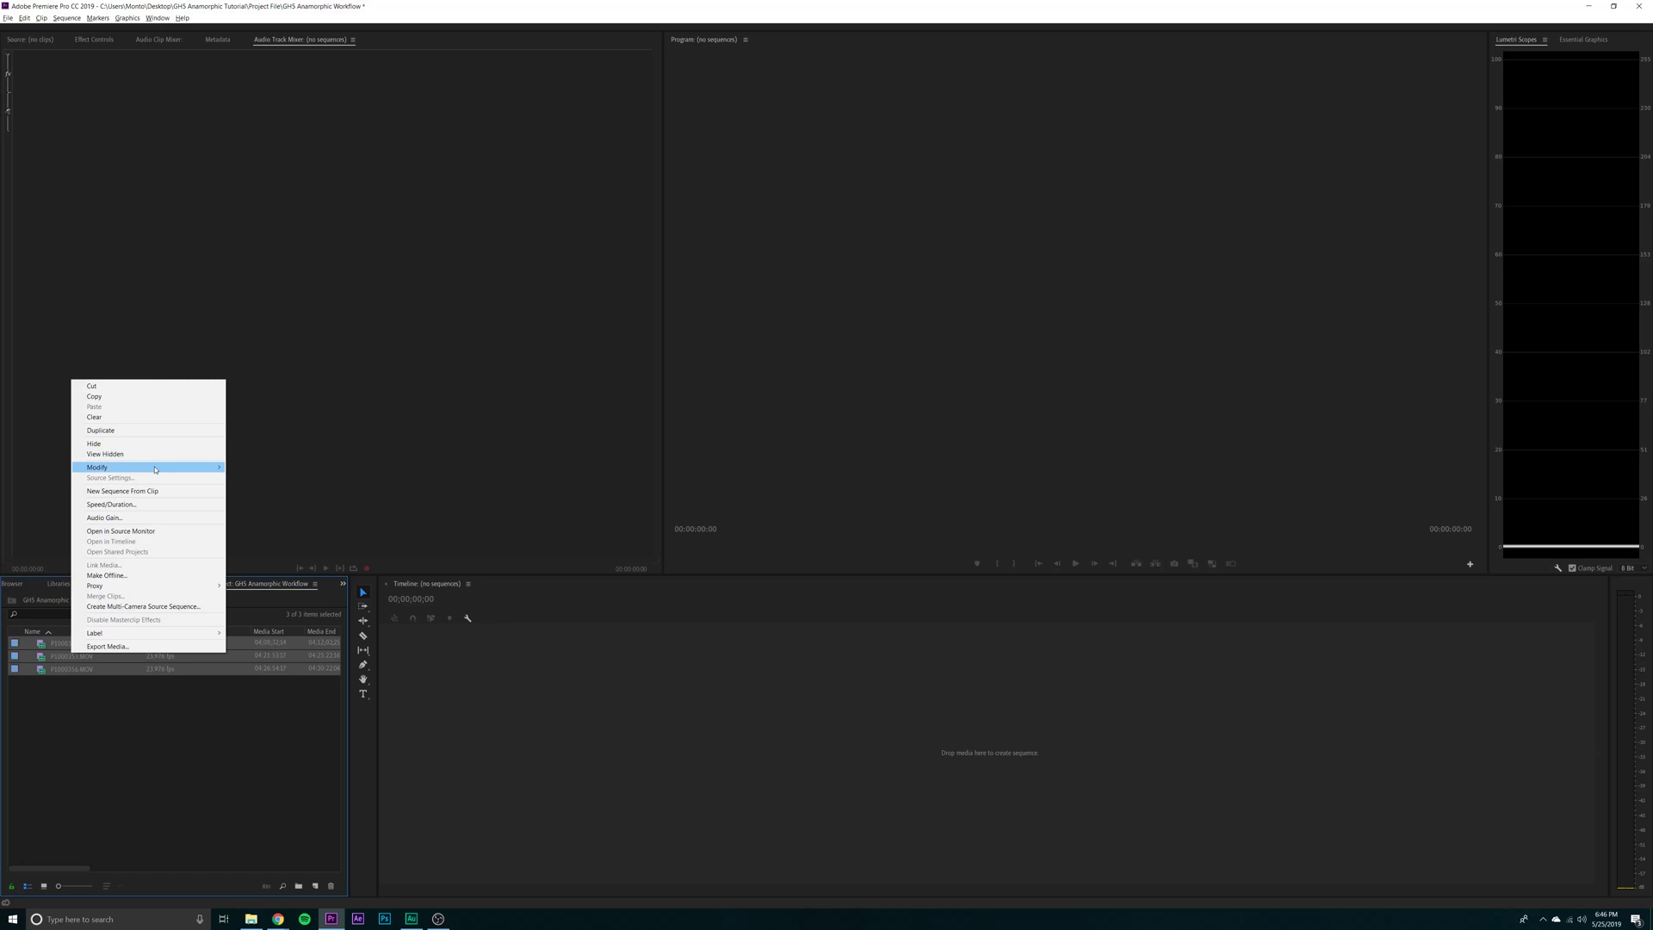
{"action": "mouse_move", "coordinate": [155, 470]}
{"action": "left_click", "coordinate": [255, 478]}
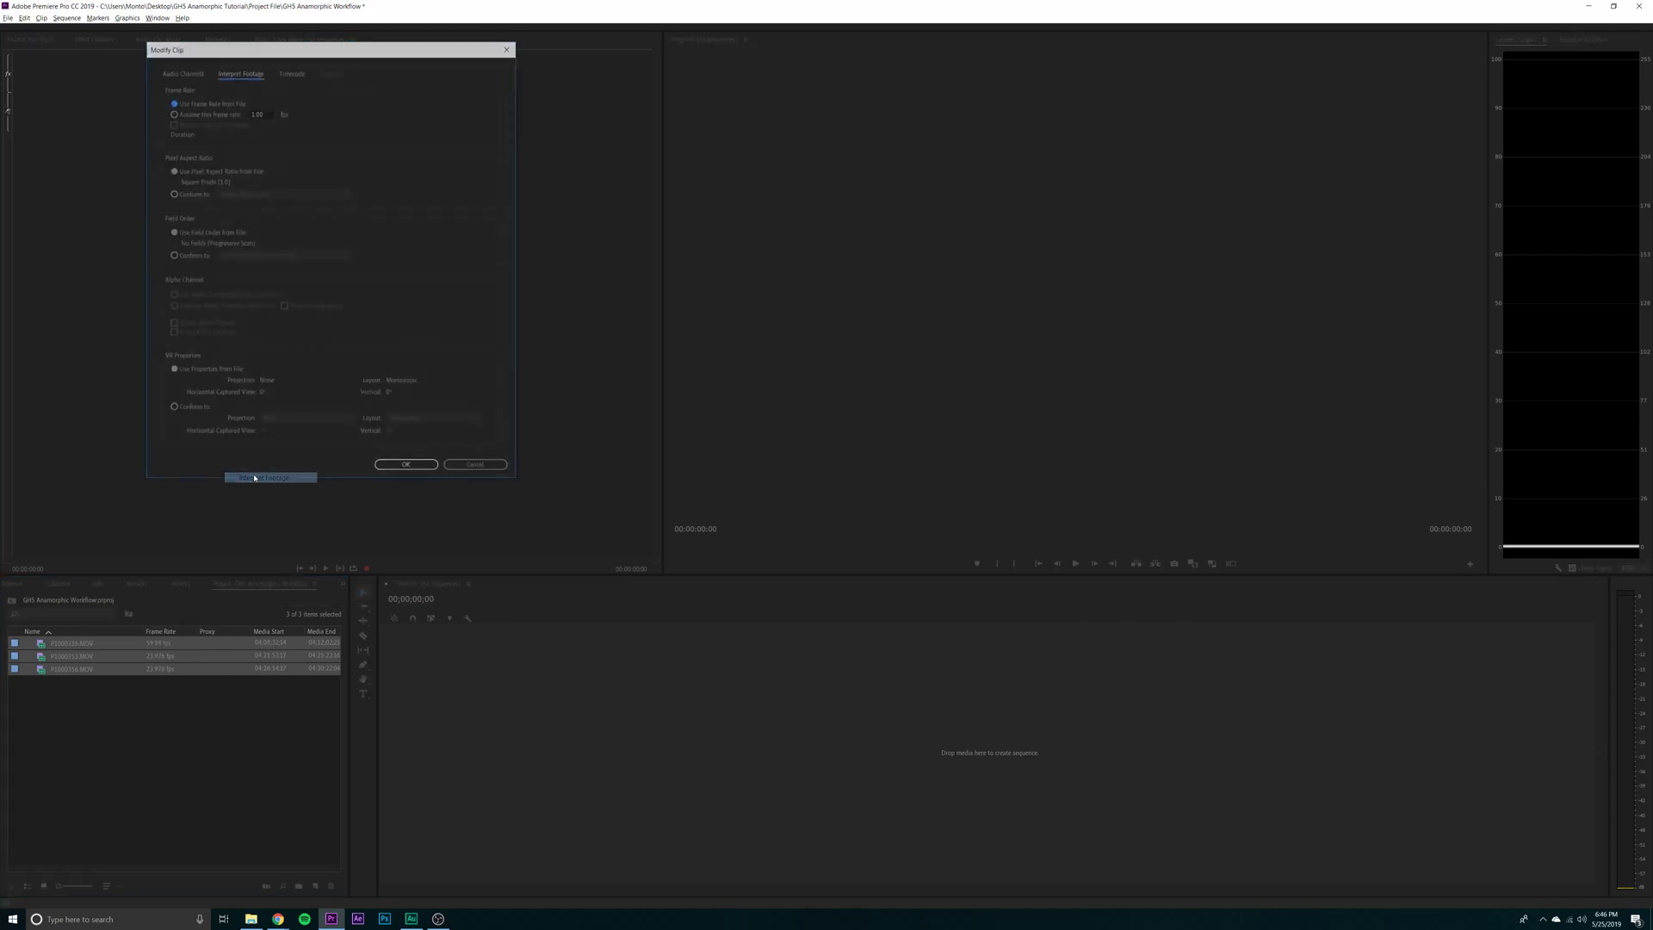
{"action": "left_click", "coordinate": [197, 117]}
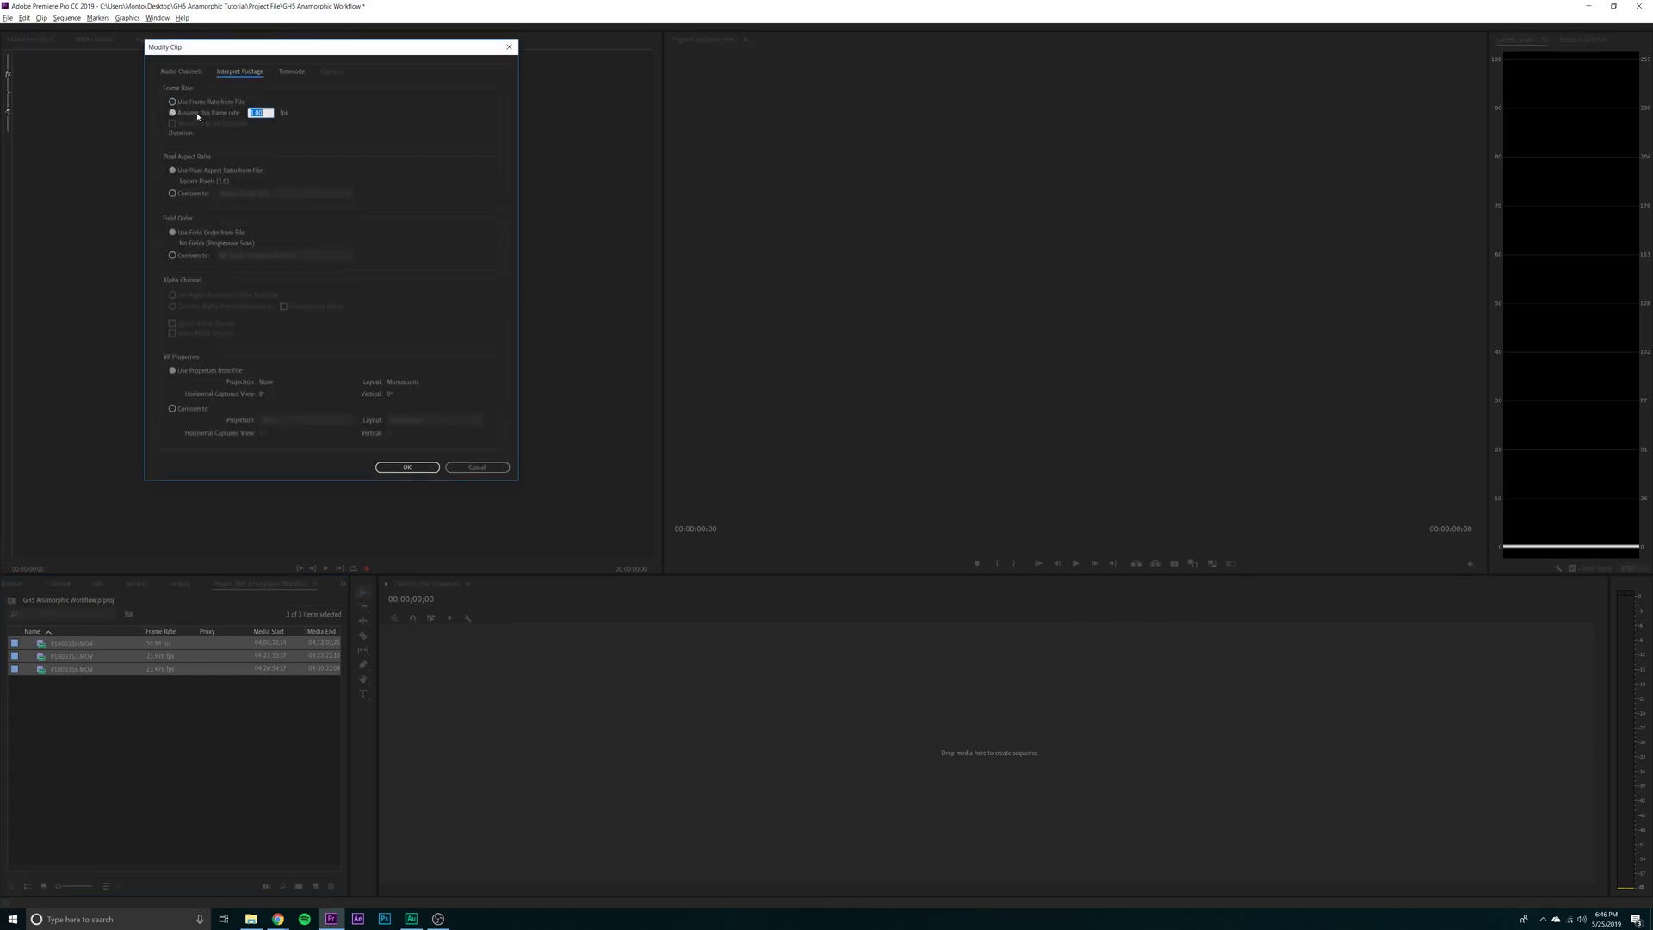
{"action": "type", "text": "23.98"}
{"action": "left_click", "coordinate": [191, 194]}
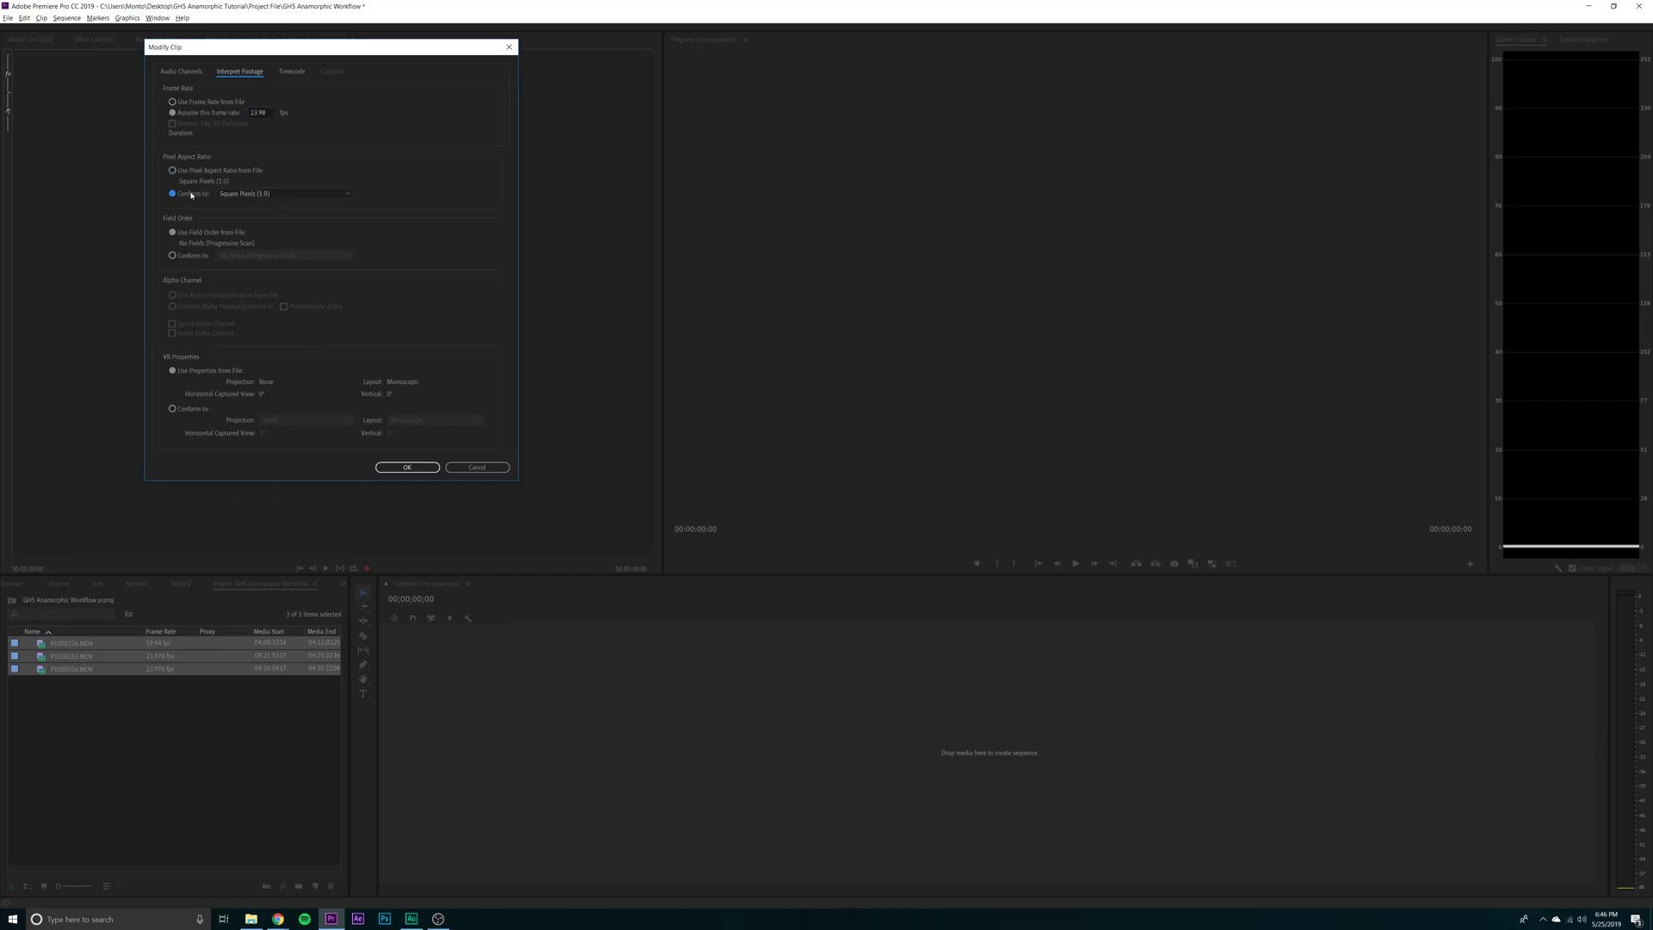
{"action": "left_click", "coordinate": [239, 195]}
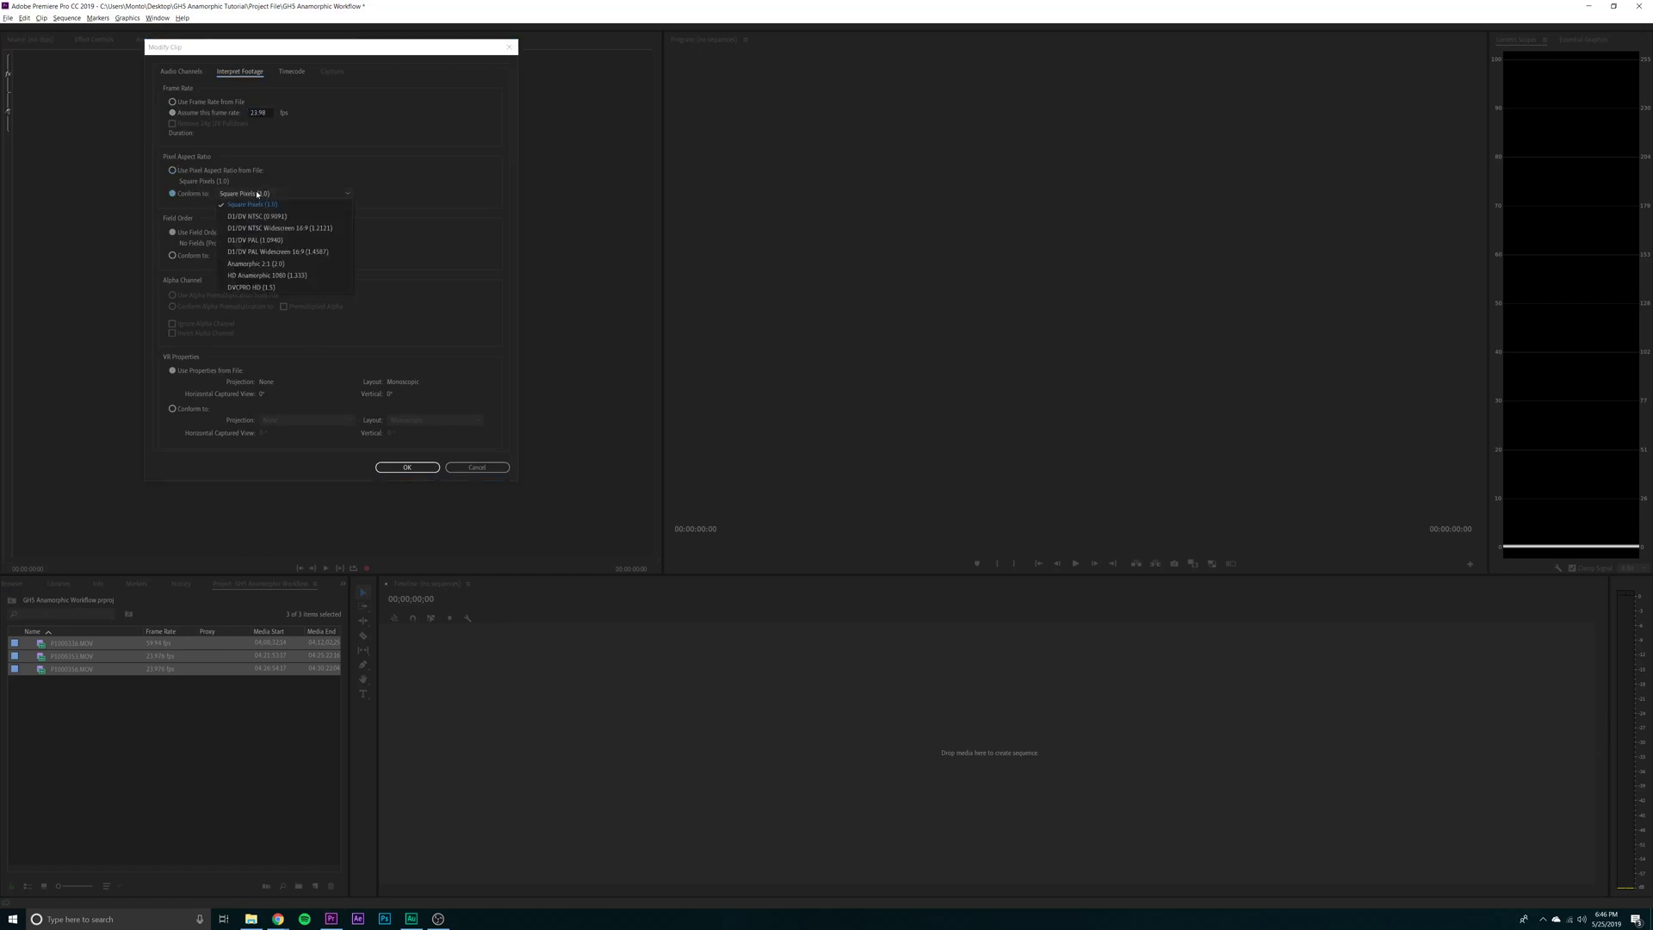
{"action": "left_click", "coordinate": [258, 264]}
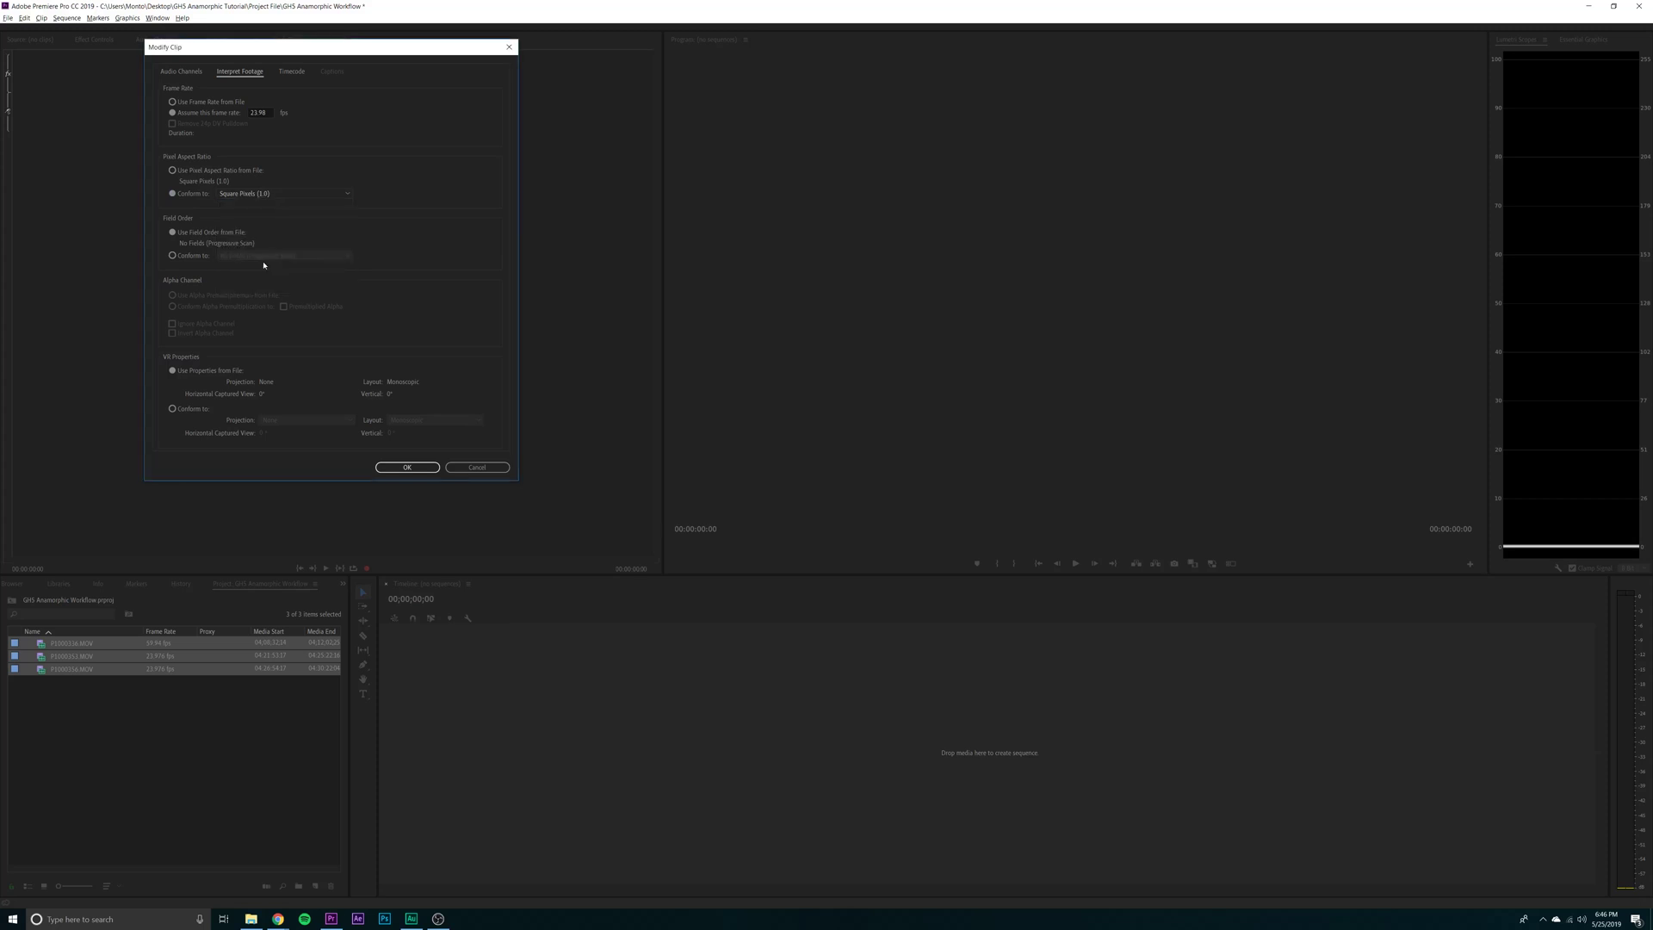
{"action": "left_click", "coordinate": [407, 468]}
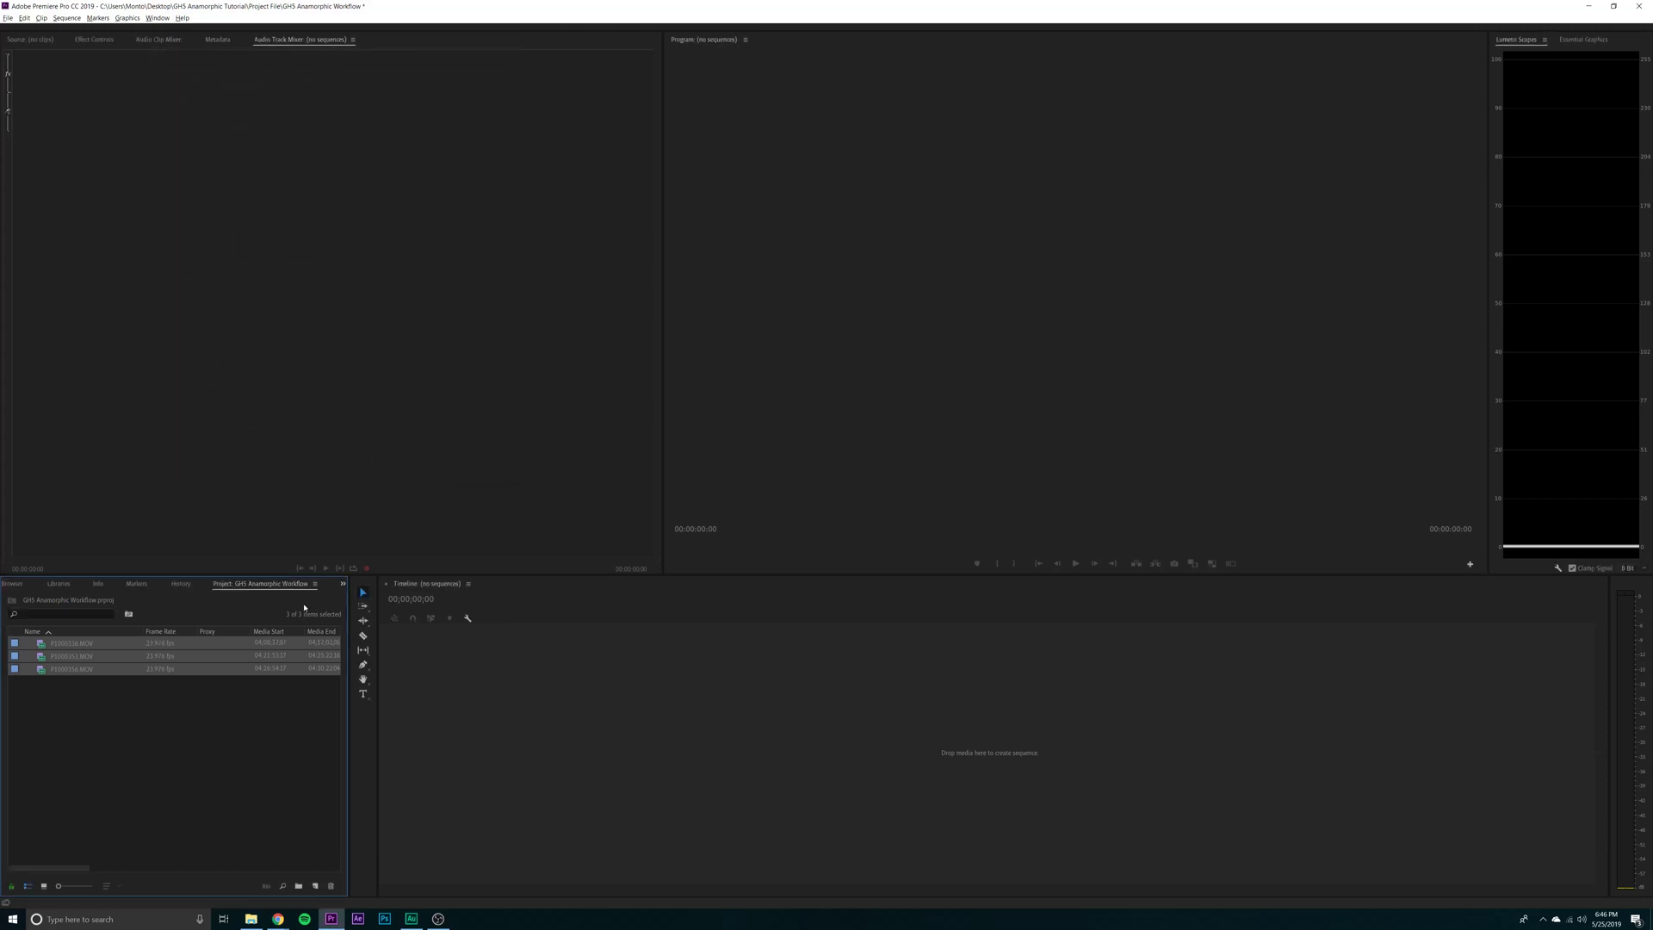
- Create QuickTime Cineform proxies for the three clips, saving them to the GH5 Anamorphic Tutorial's Proxies folder
{"action": "right_click", "coordinate": [70, 663]}
{"action": "mouse_move", "coordinate": [198, 576]}
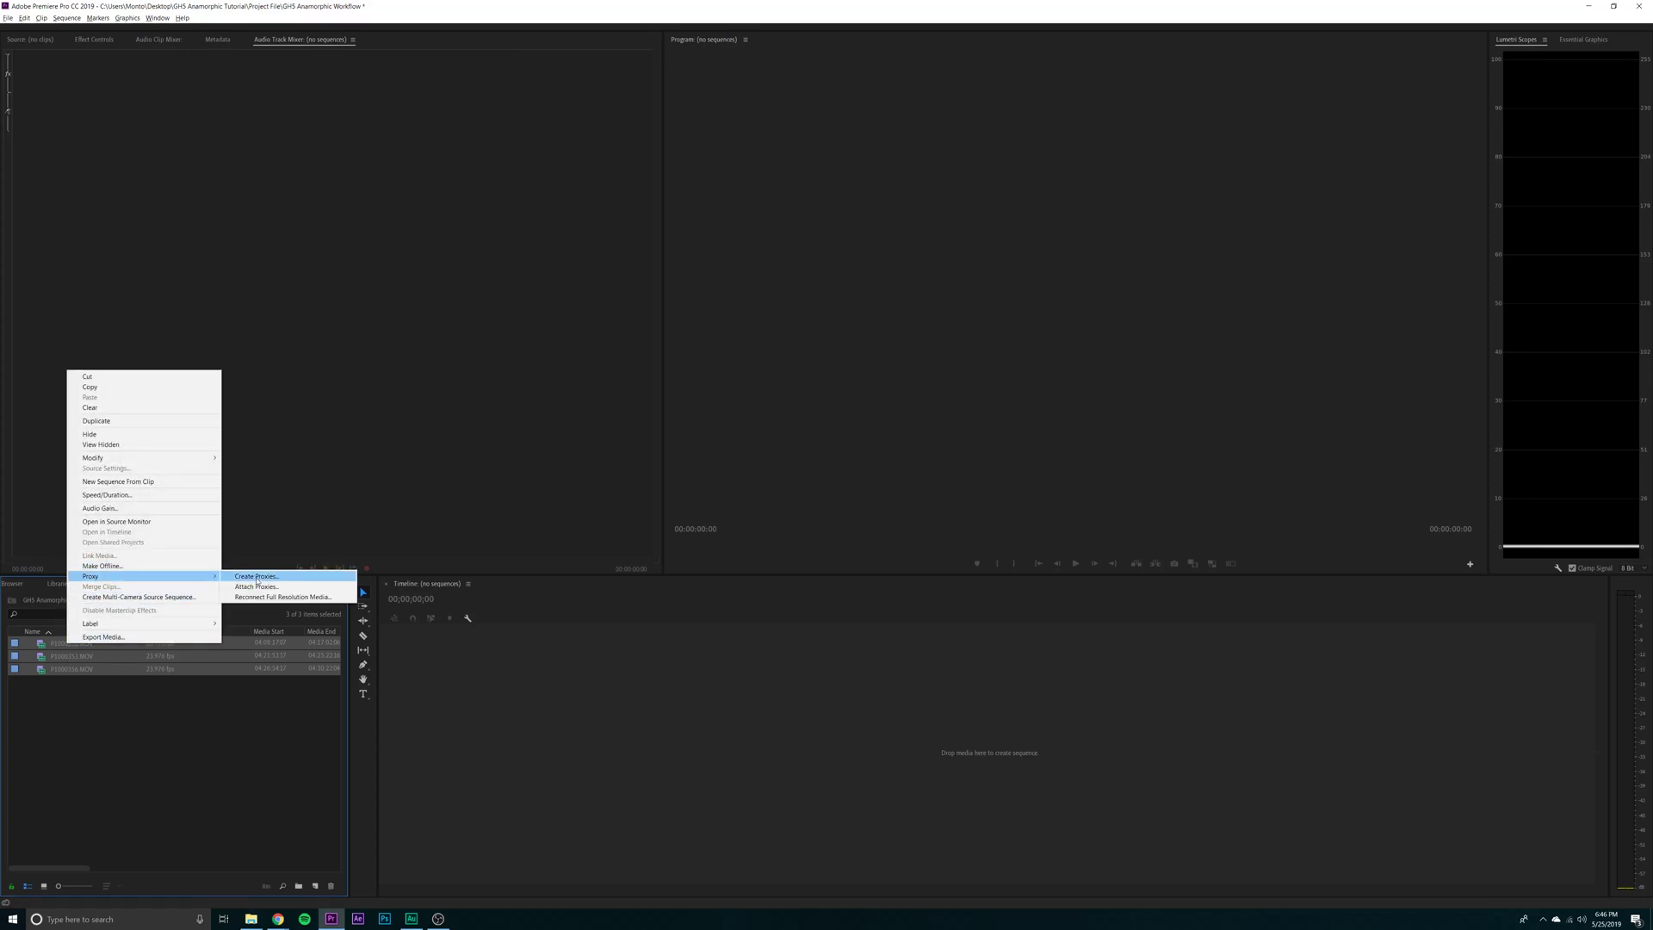
{"action": "left_click", "coordinate": [256, 577]}
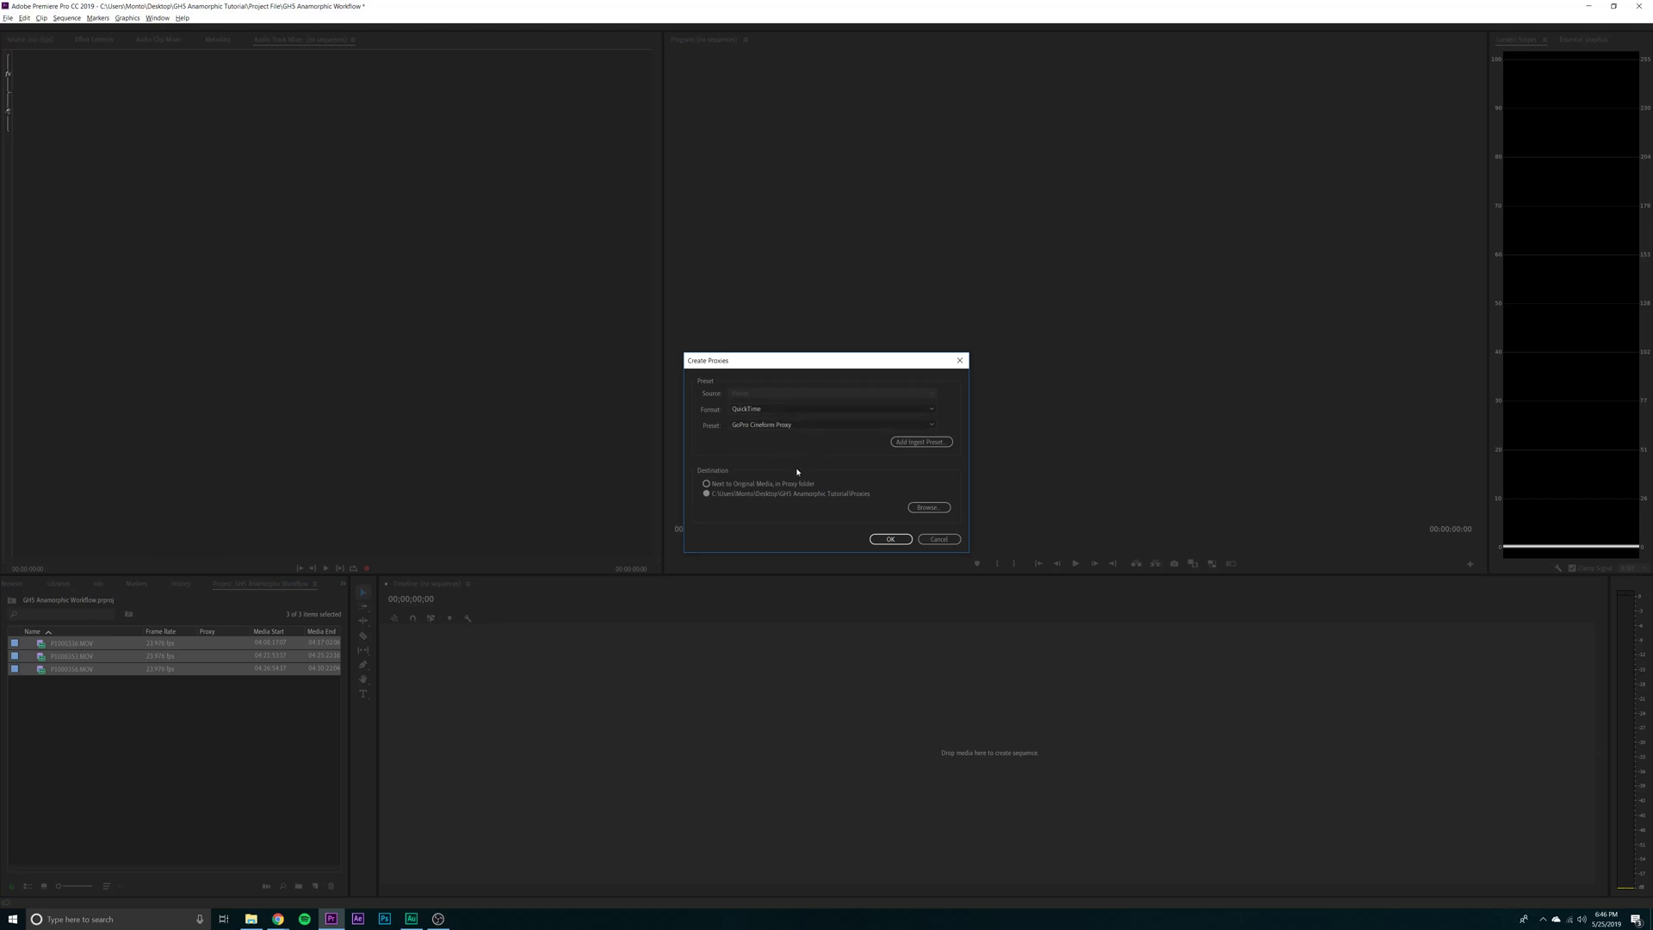
{"action": "left_click", "coordinate": [938, 508]}
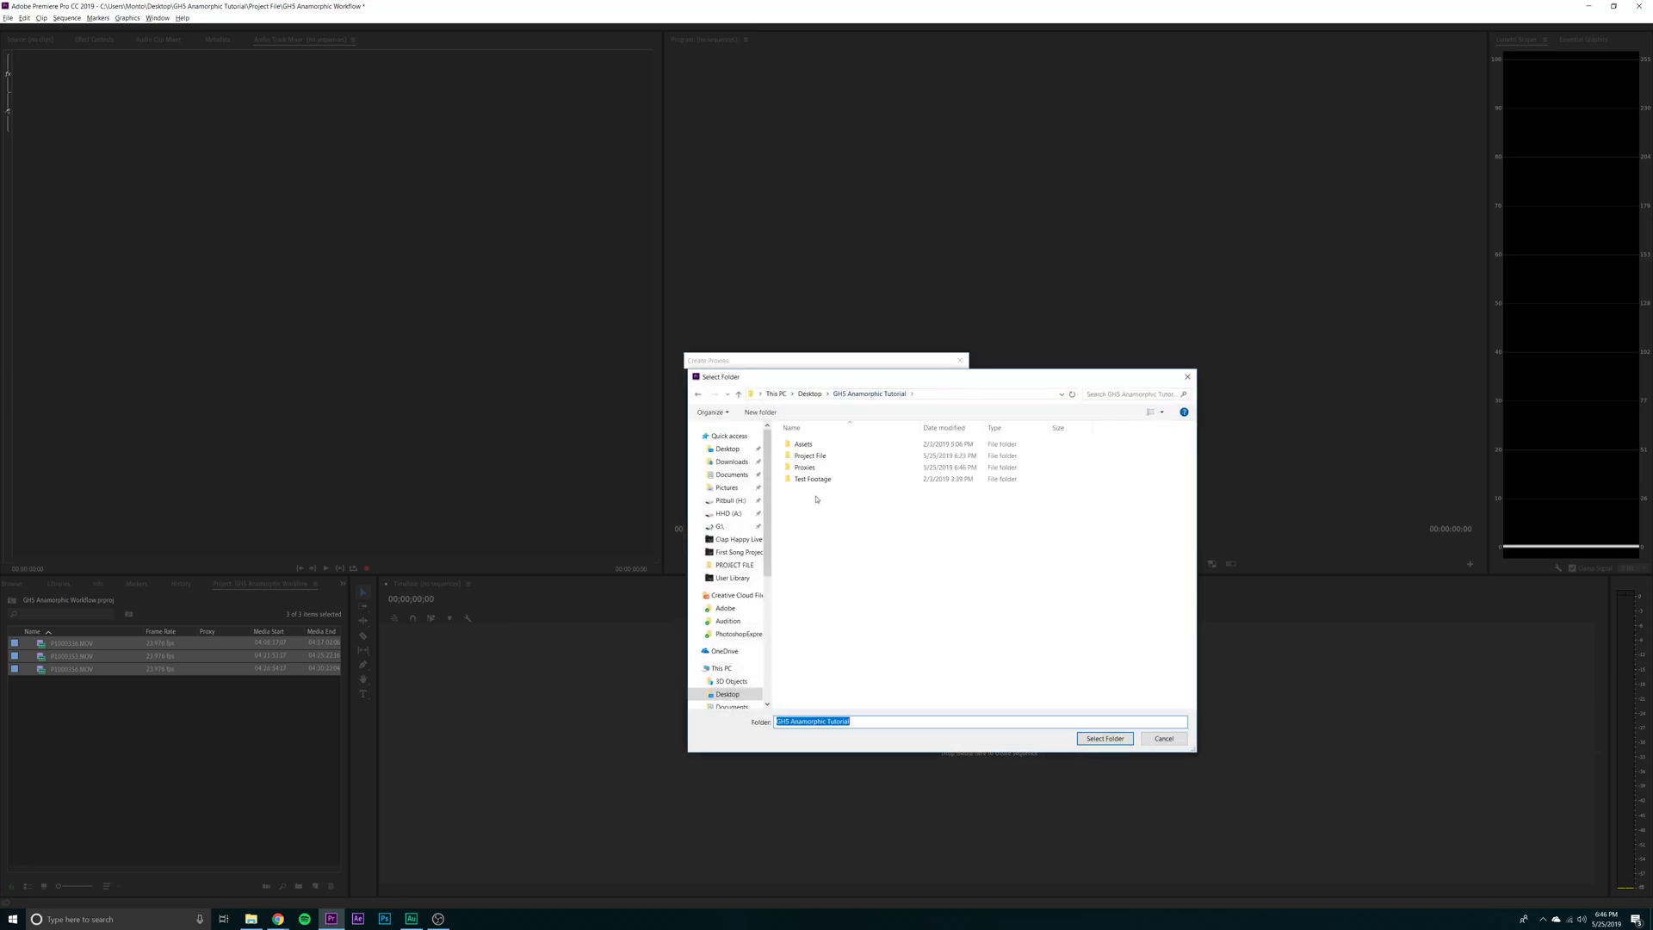
{"action": "double_click", "coordinate": [824, 467]}
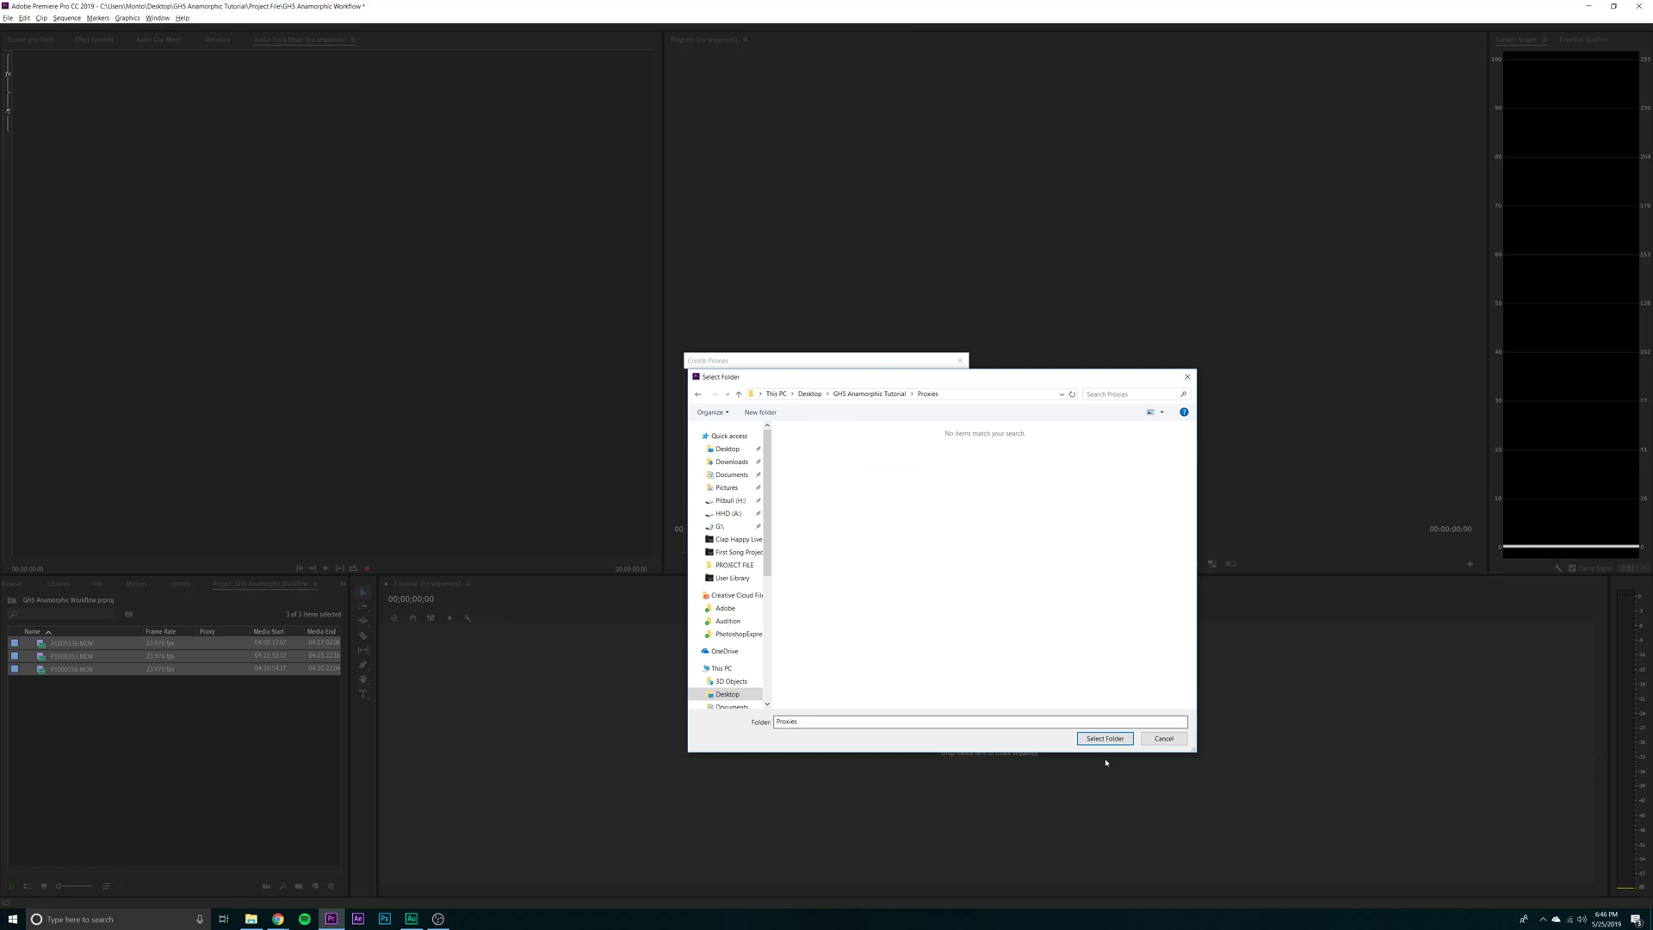
{"action": "left_click", "coordinate": [874, 394]}
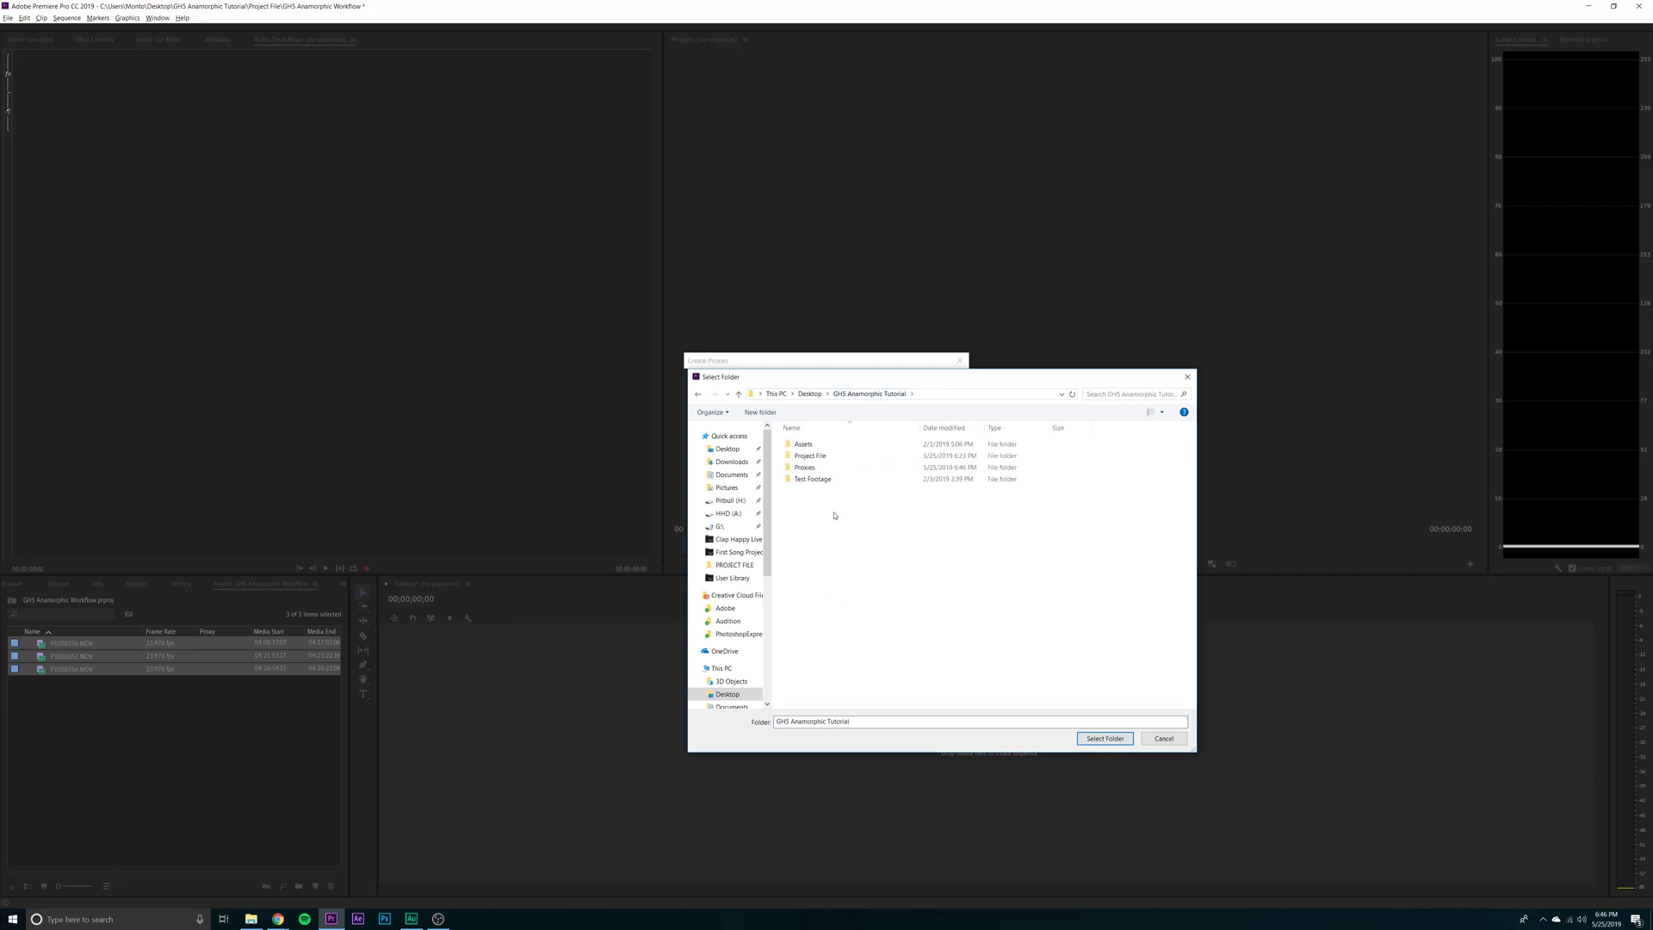
{"action": "double_click", "coordinate": [810, 469]}
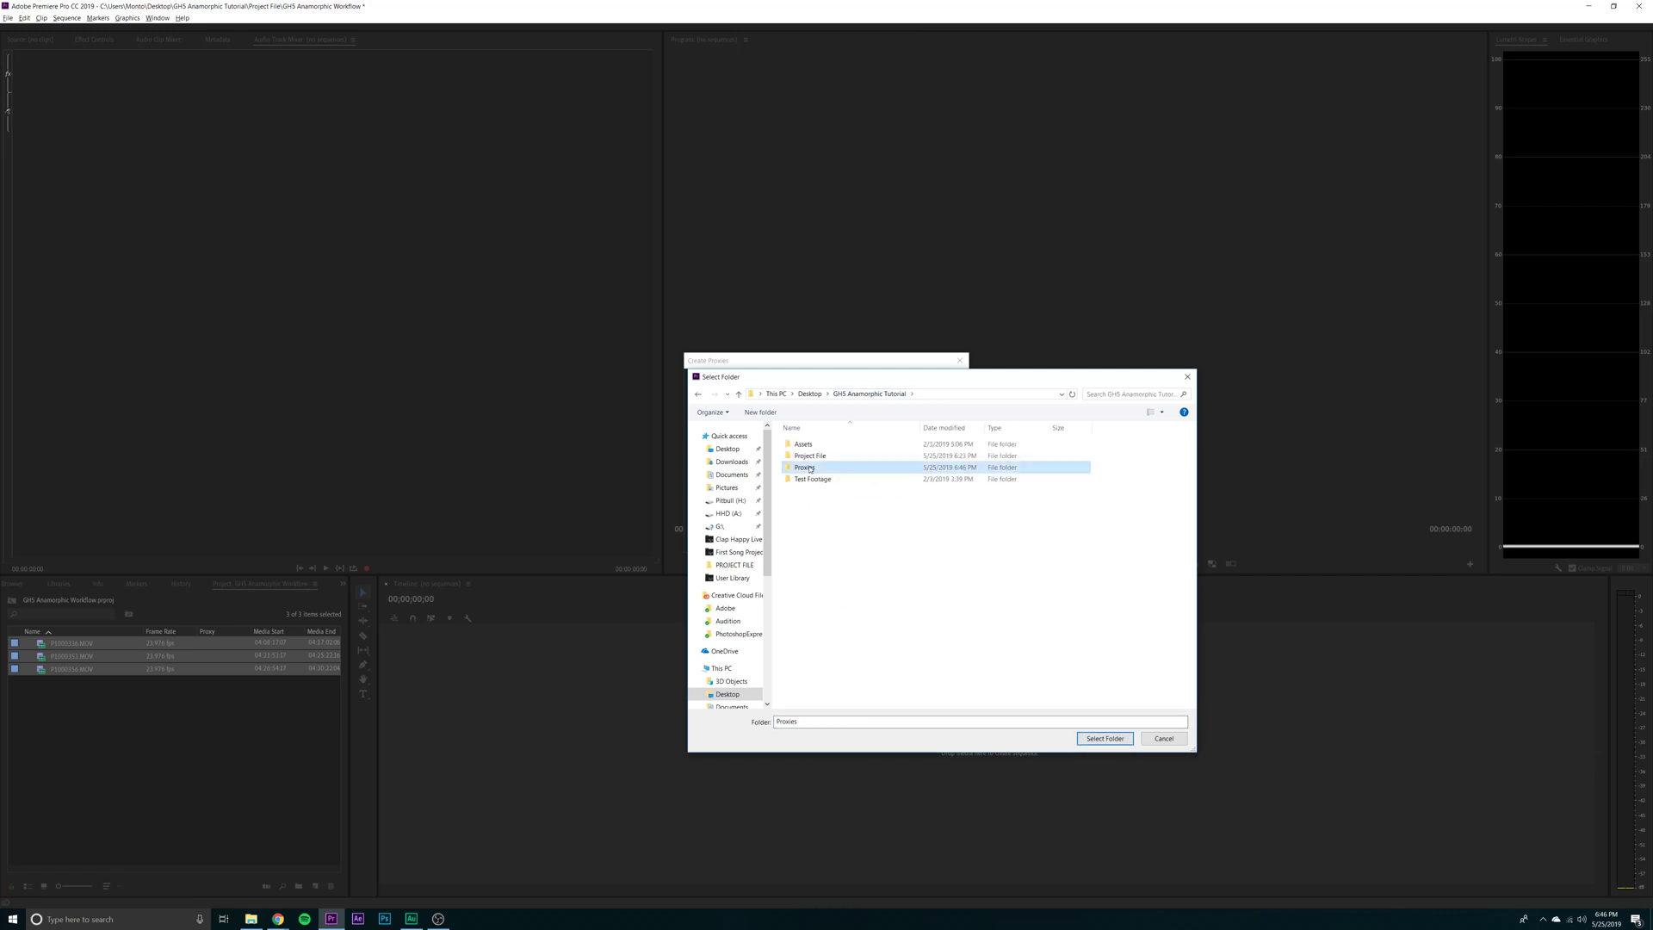
{"action": "left_click", "coordinate": [1119, 740]}
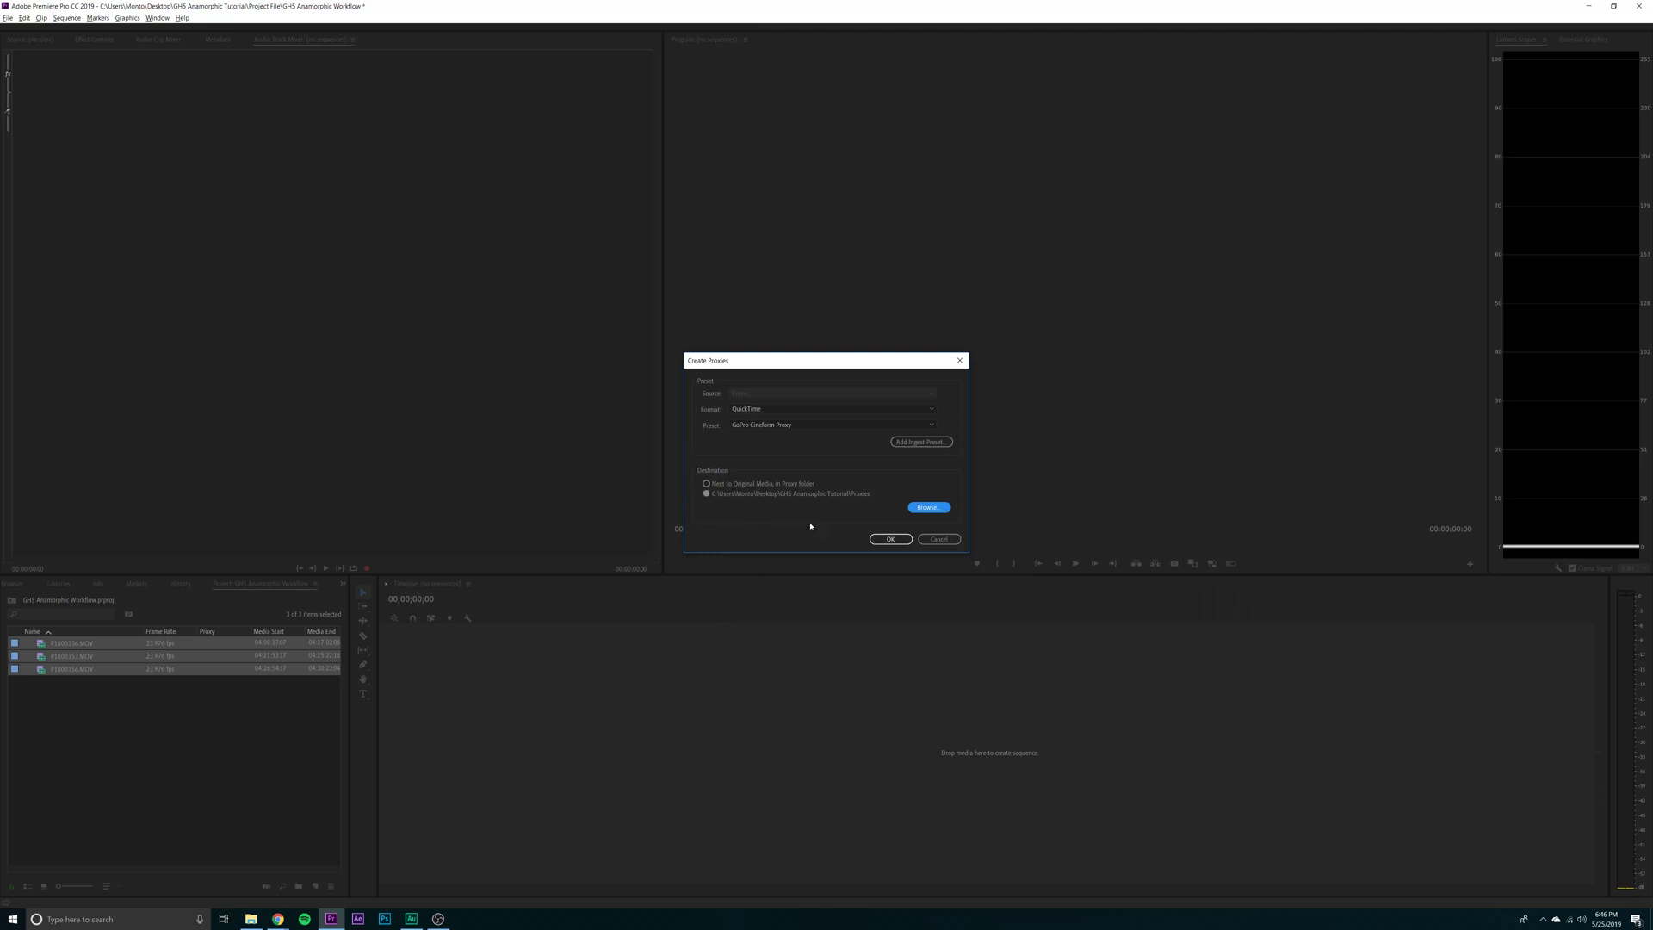
{"action": "left_click", "coordinate": [888, 540]}
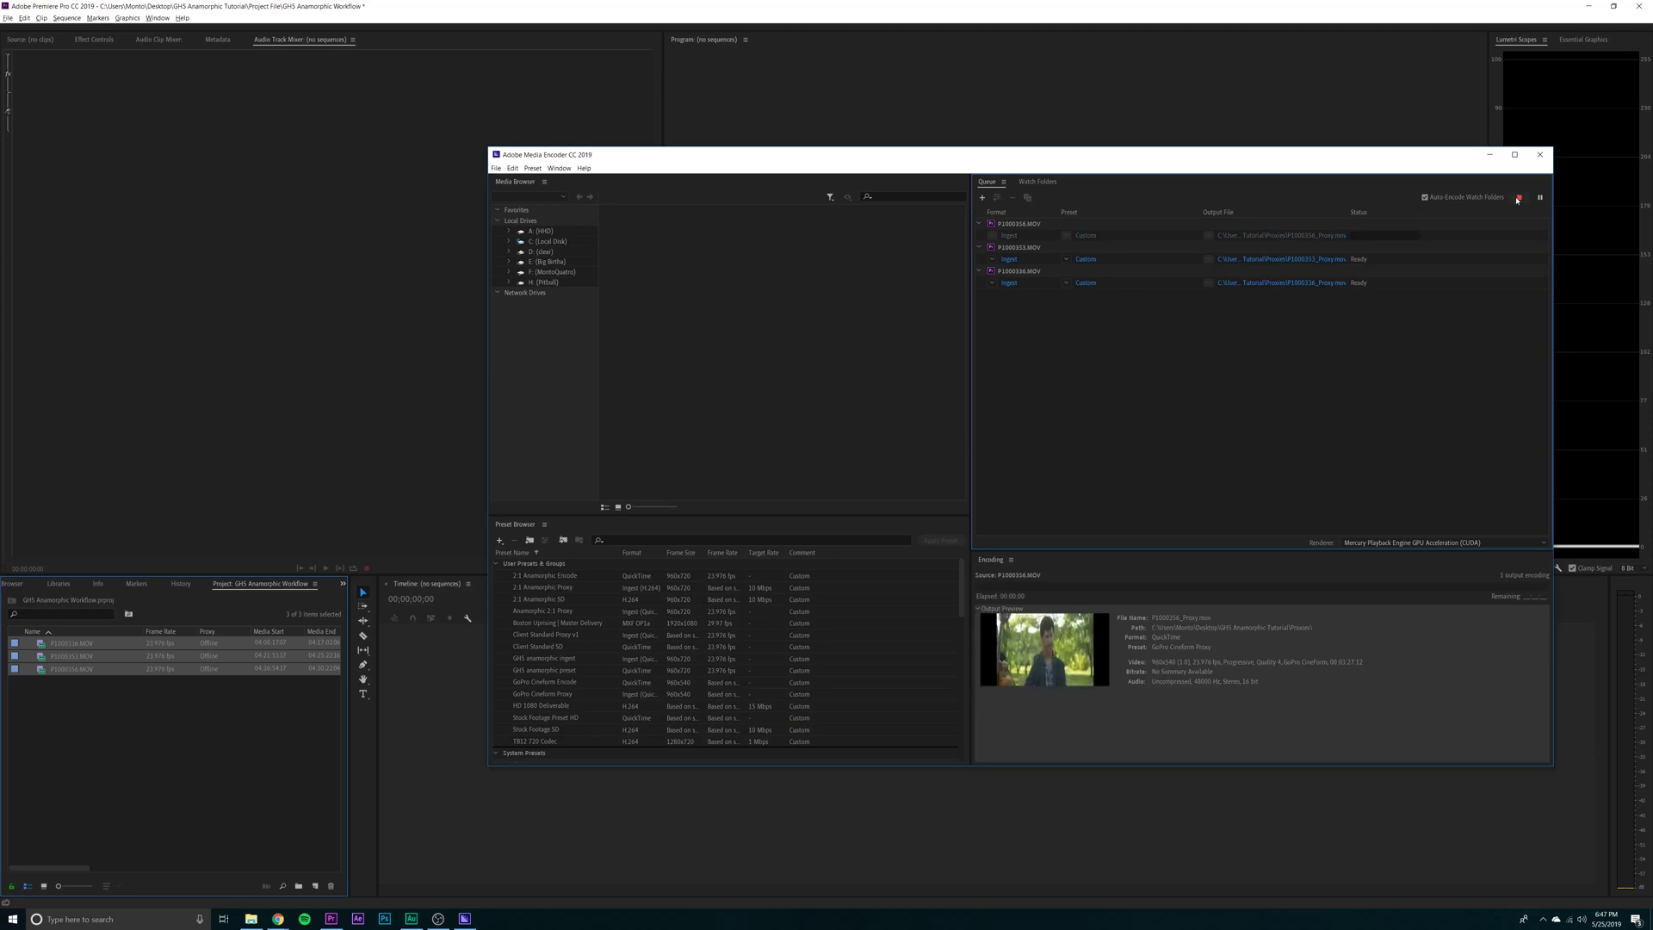
- Stop the Media Encoder queue and reset all three proxy jobs back to Ready
{"action": "left_click", "coordinate": [1519, 197]}
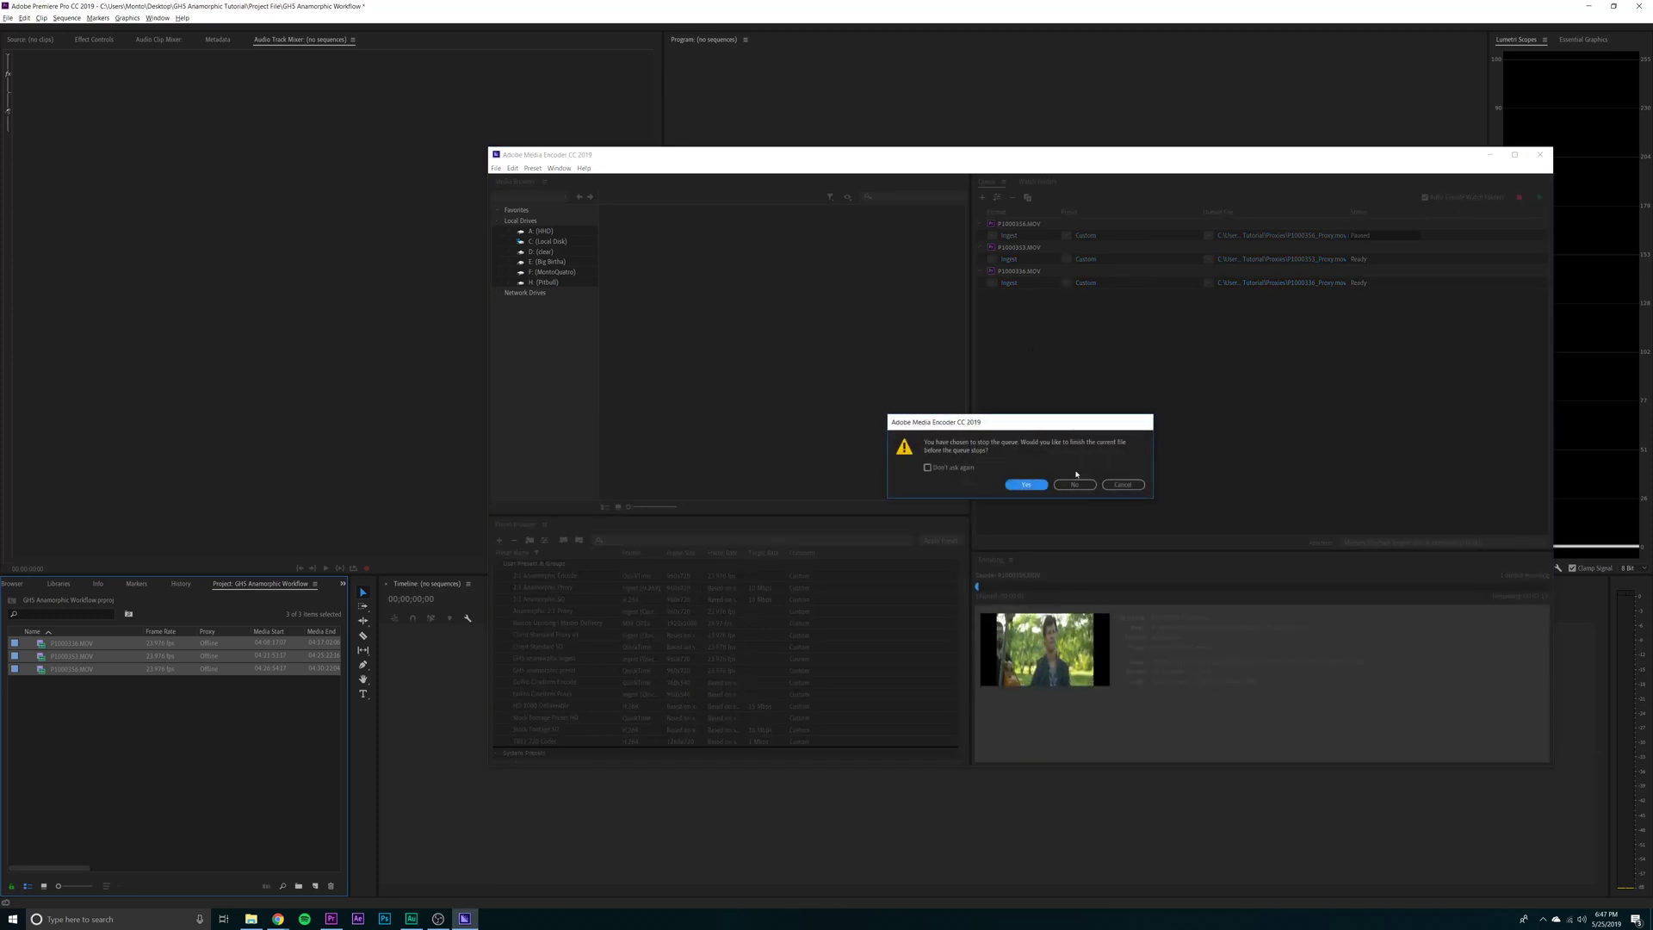
{"action": "left_click", "coordinate": [1077, 483]}
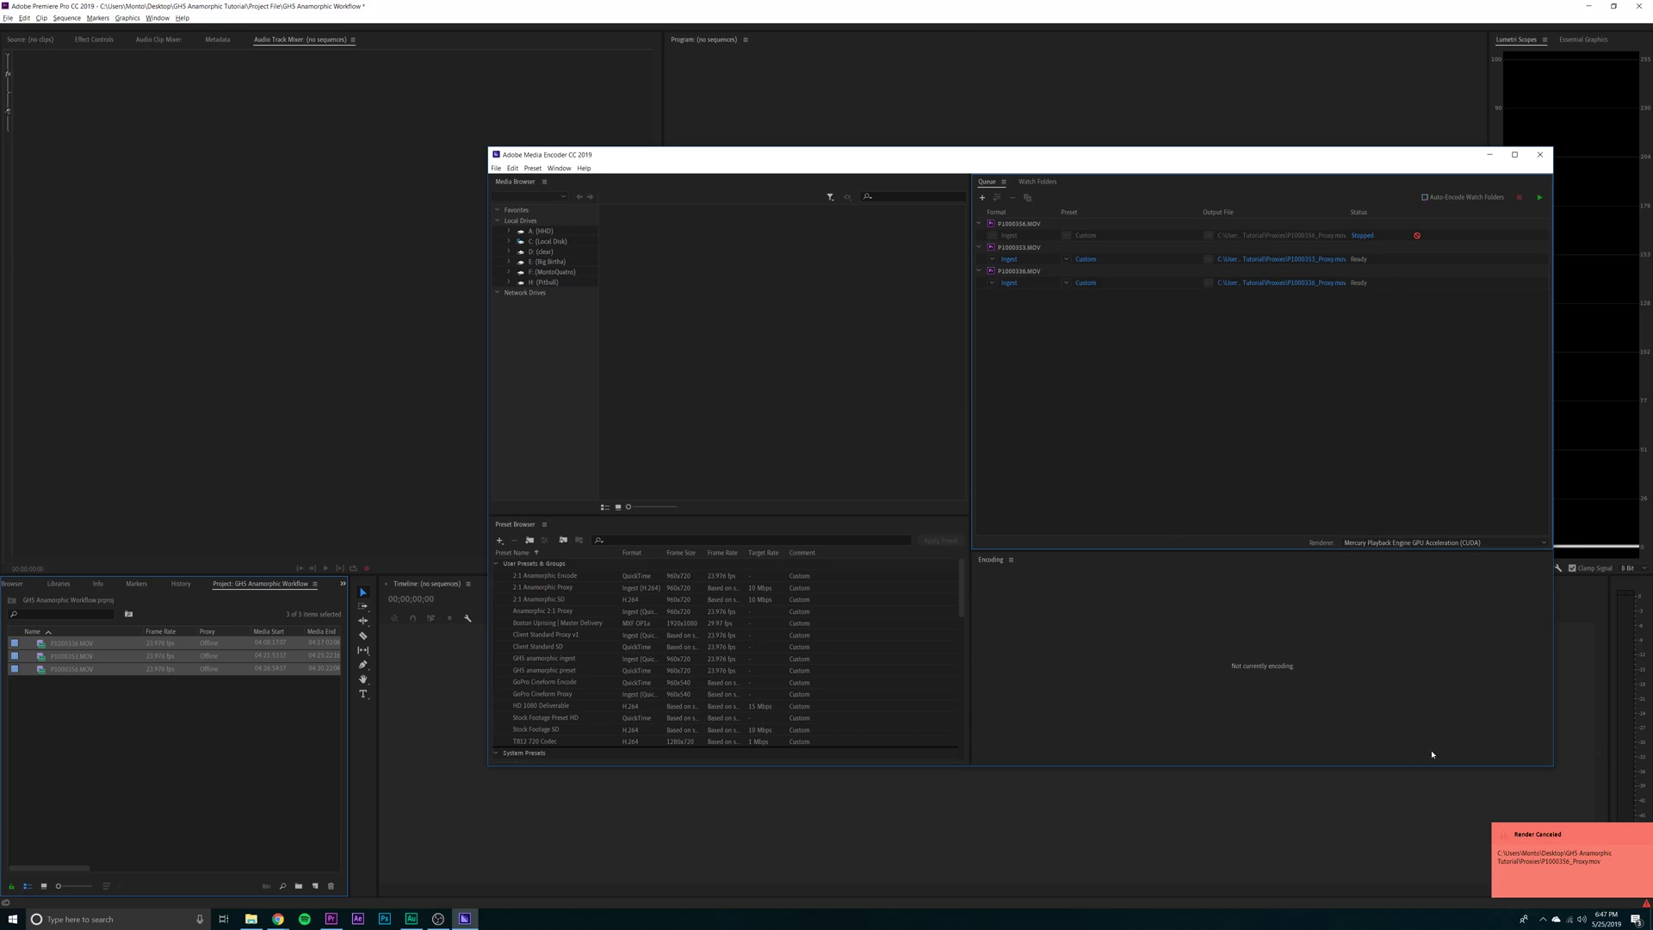
{"action": "key", "text": "ctrl+a"}
{"action": "right_click", "coordinate": [1125, 236]}
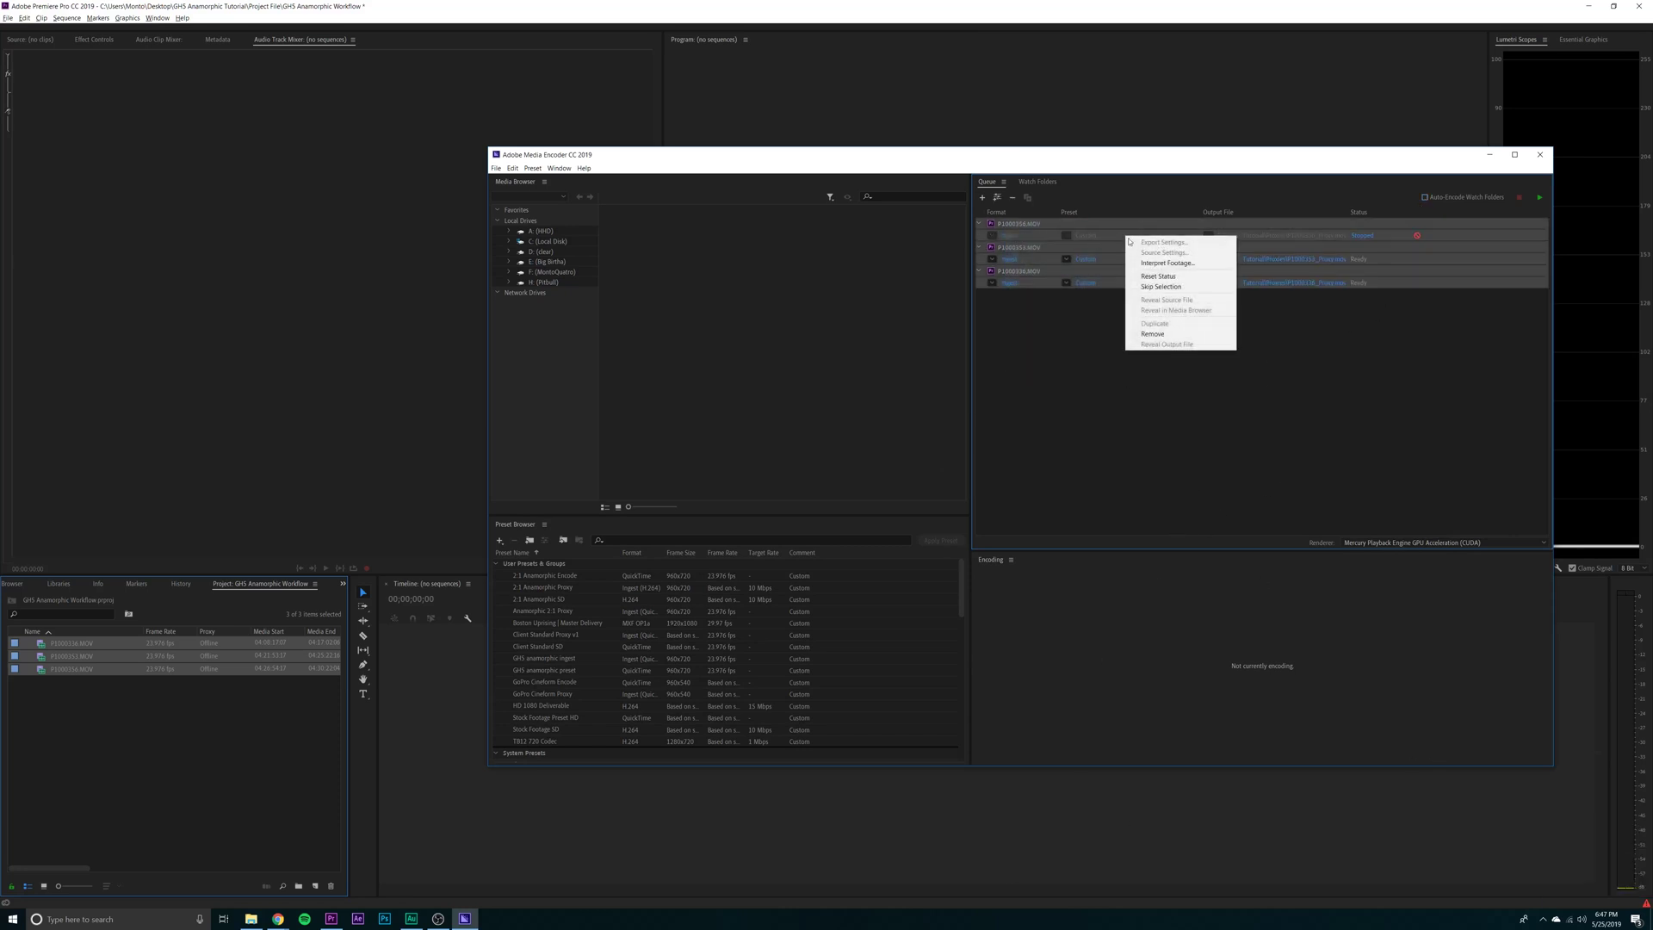
{"action": "left_click", "coordinate": [1181, 276]}
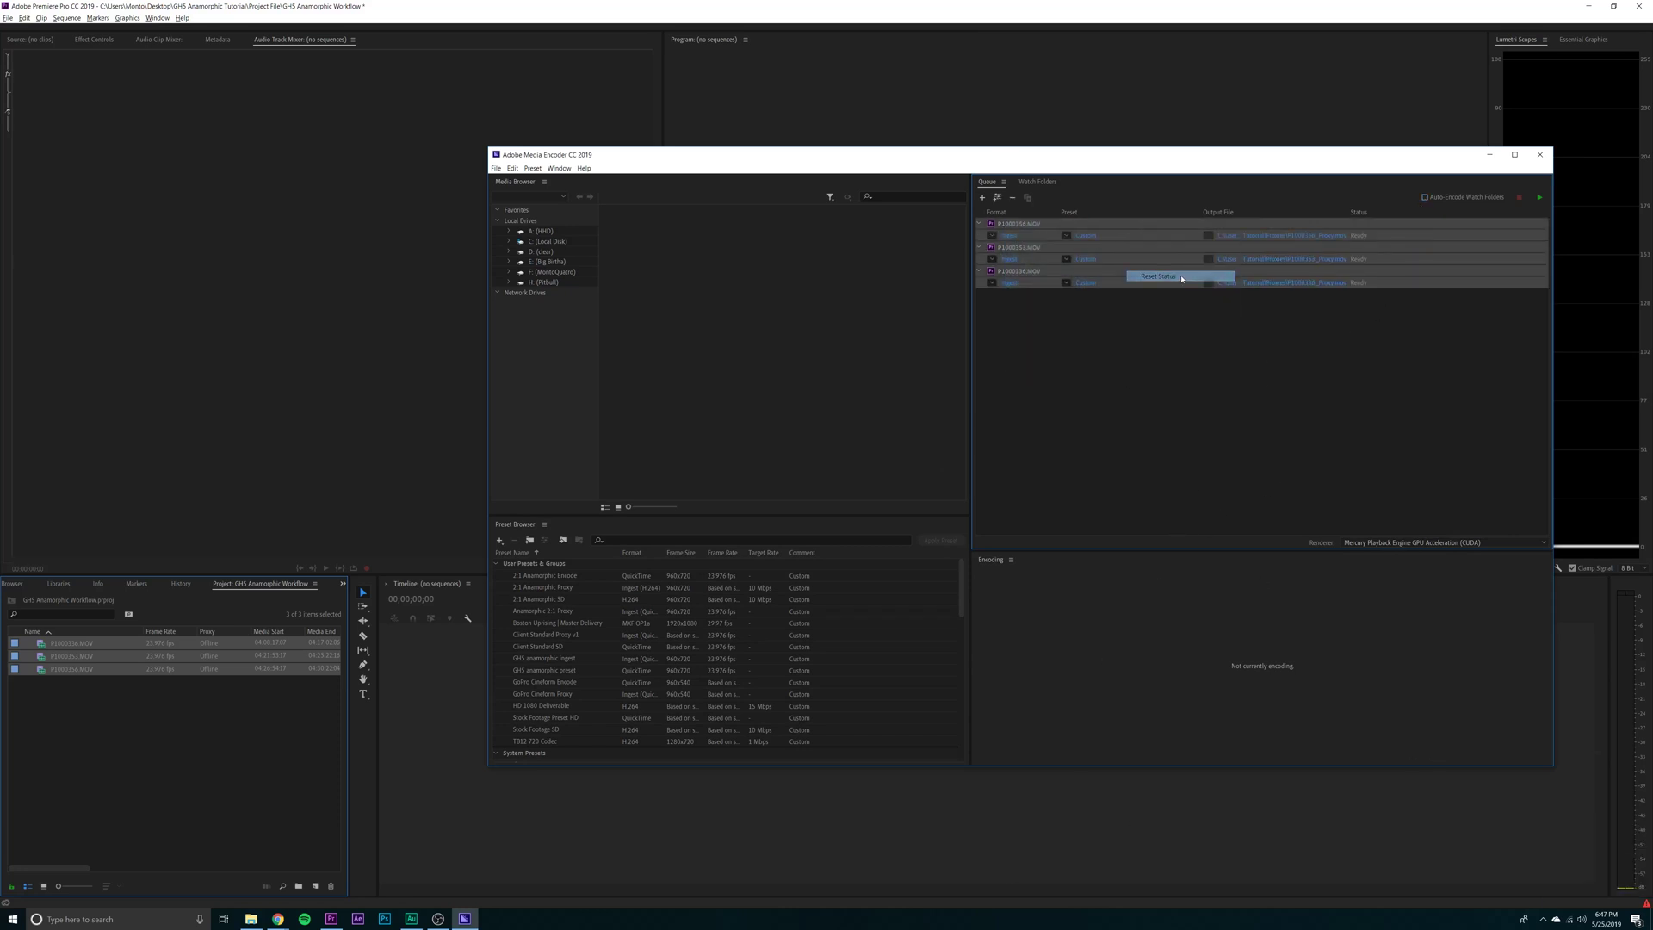
- Delete the partially rendered P1000356_Proxy file from the Proxies folder
{"action": "left_click", "coordinate": [250, 918]}
{"action": "left_click", "coordinate": [603, 484]}
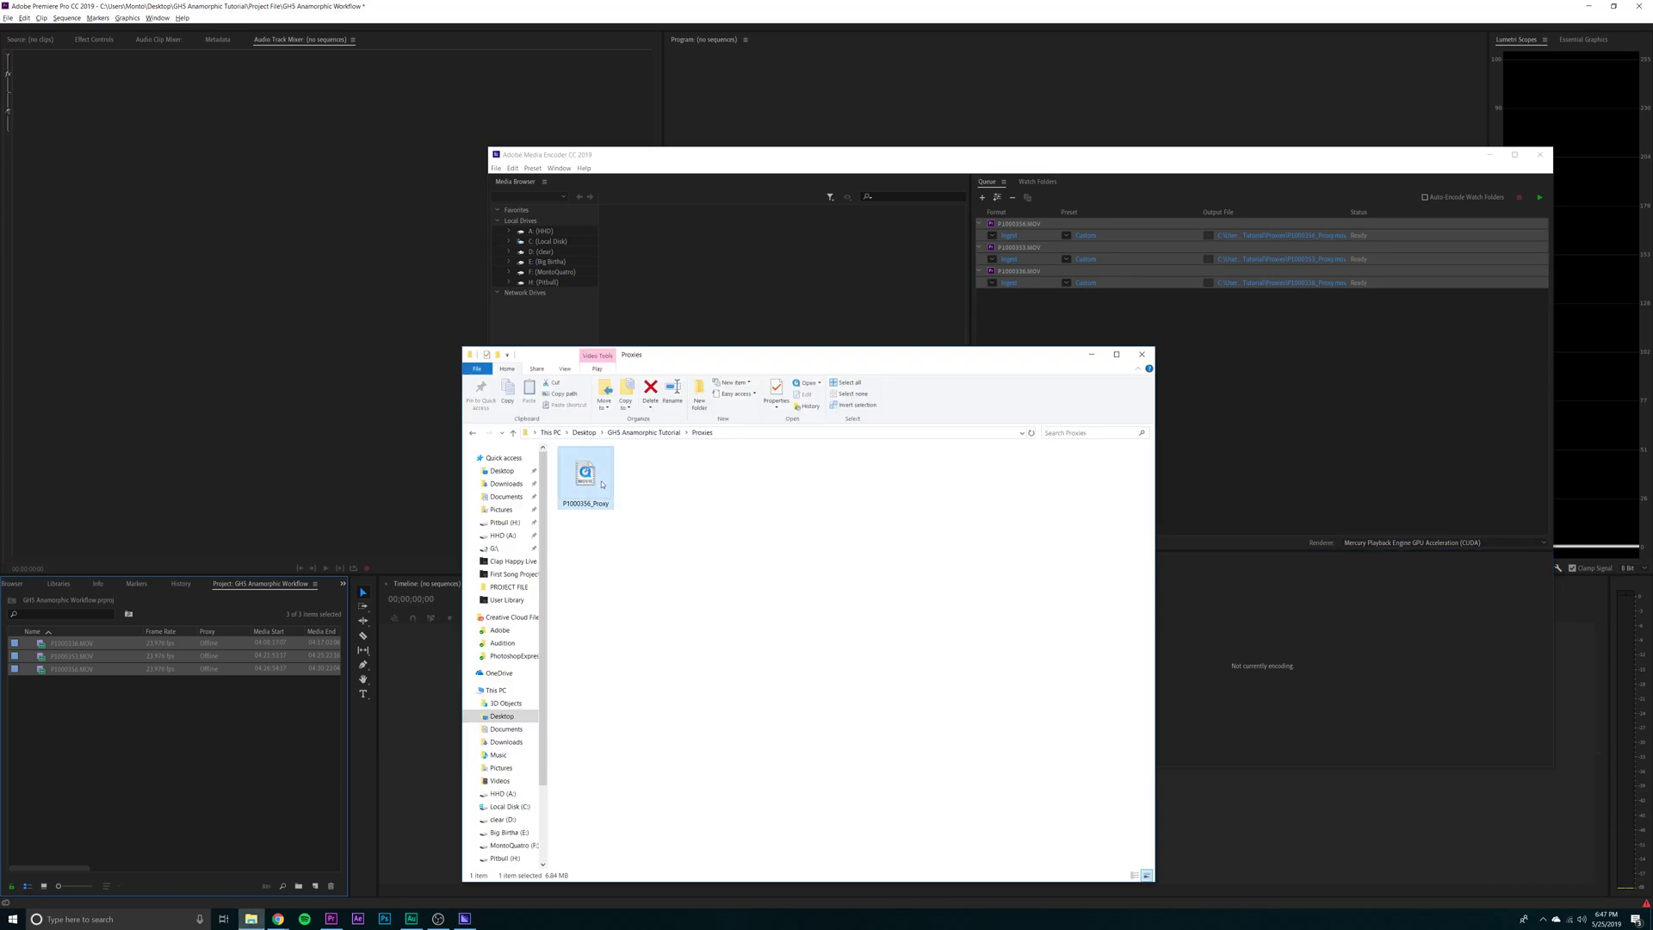
{"action": "key", "text": "Delete"}
{"action": "left_click", "coordinate": [1284, 365]}
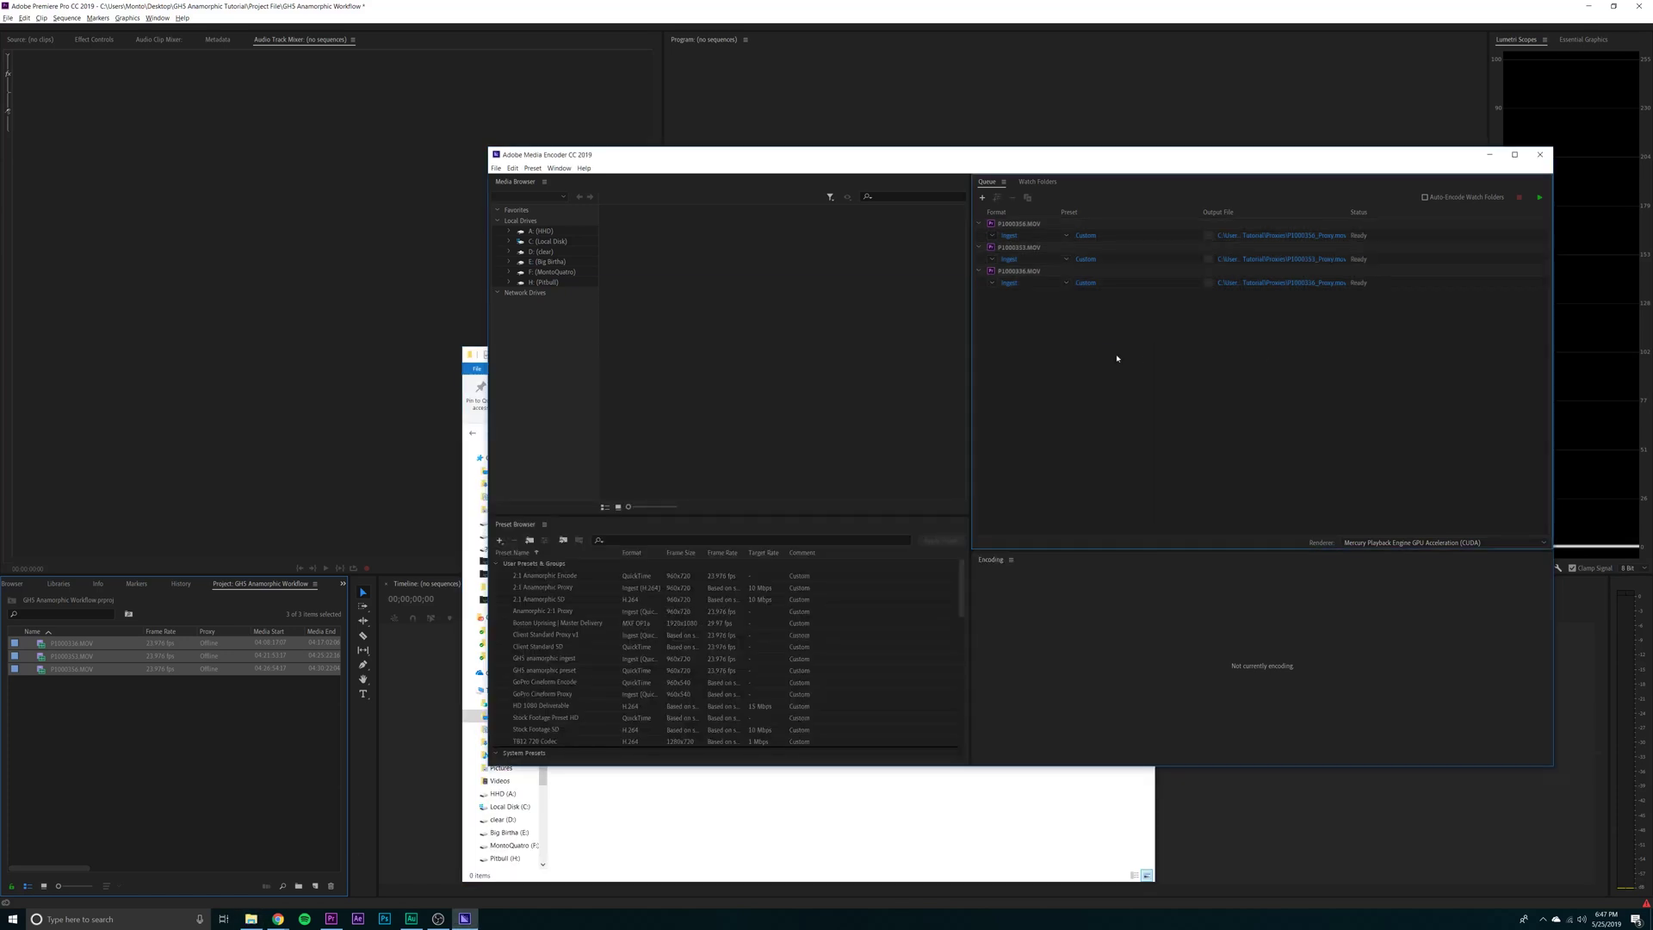
- Start a new QuickTime preset named 'GH5 encoding preset' based on GoPro CineForm YUV 10-bit
{"action": "left_click", "coordinate": [532, 168]}
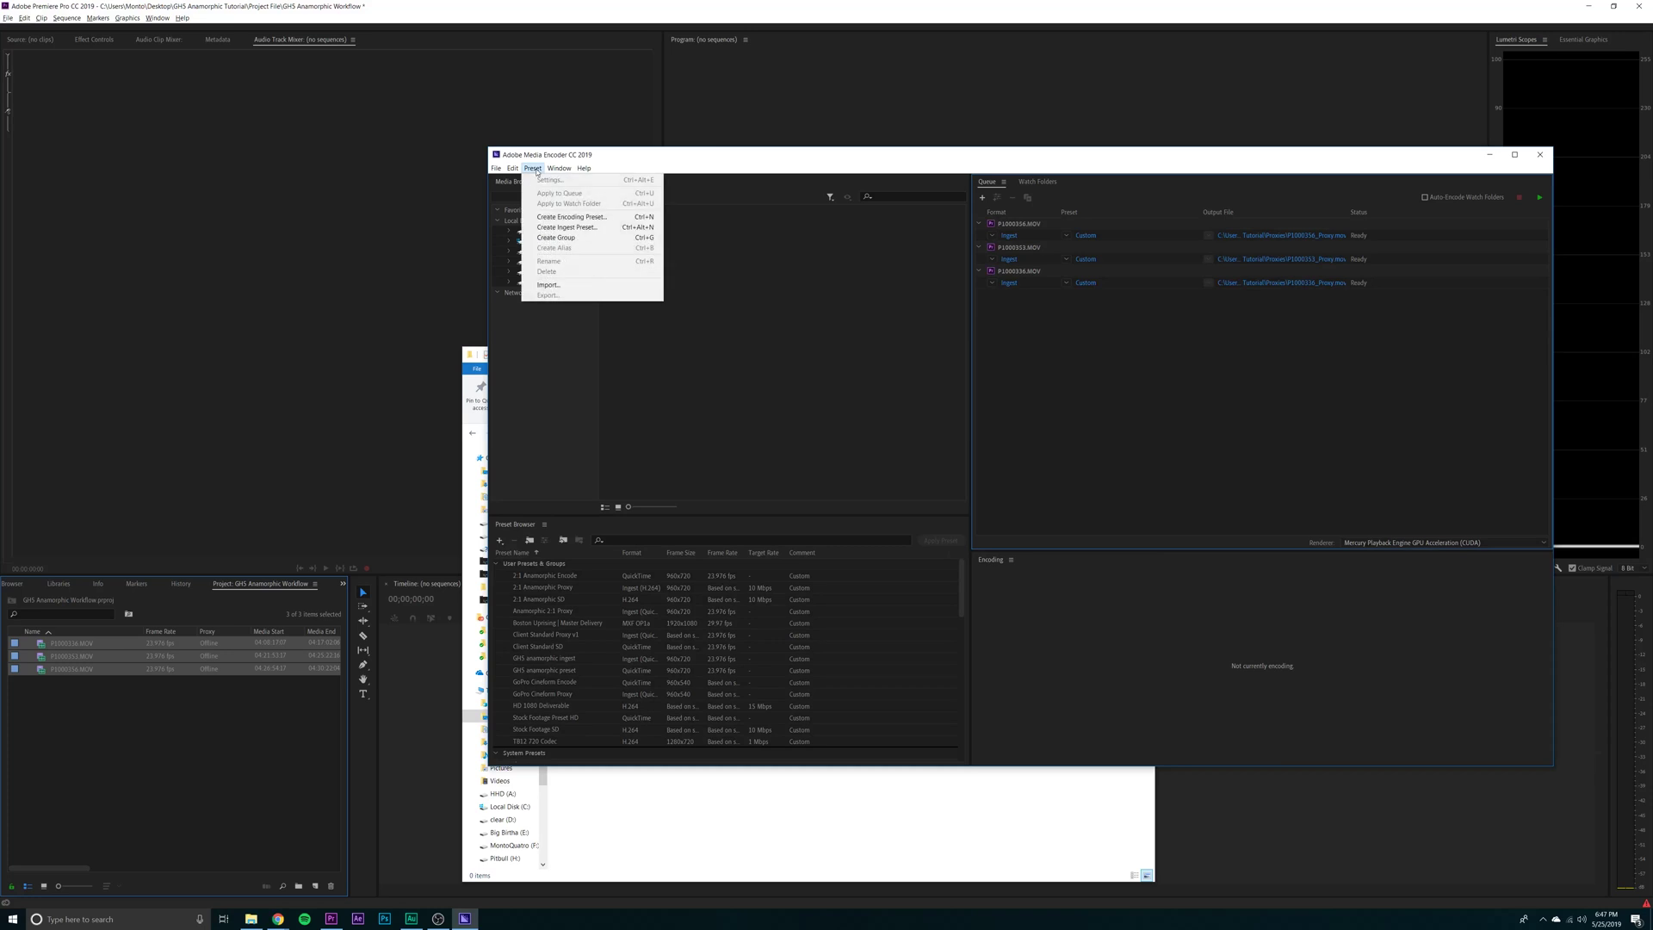
{"action": "left_click", "coordinate": [553, 216]}
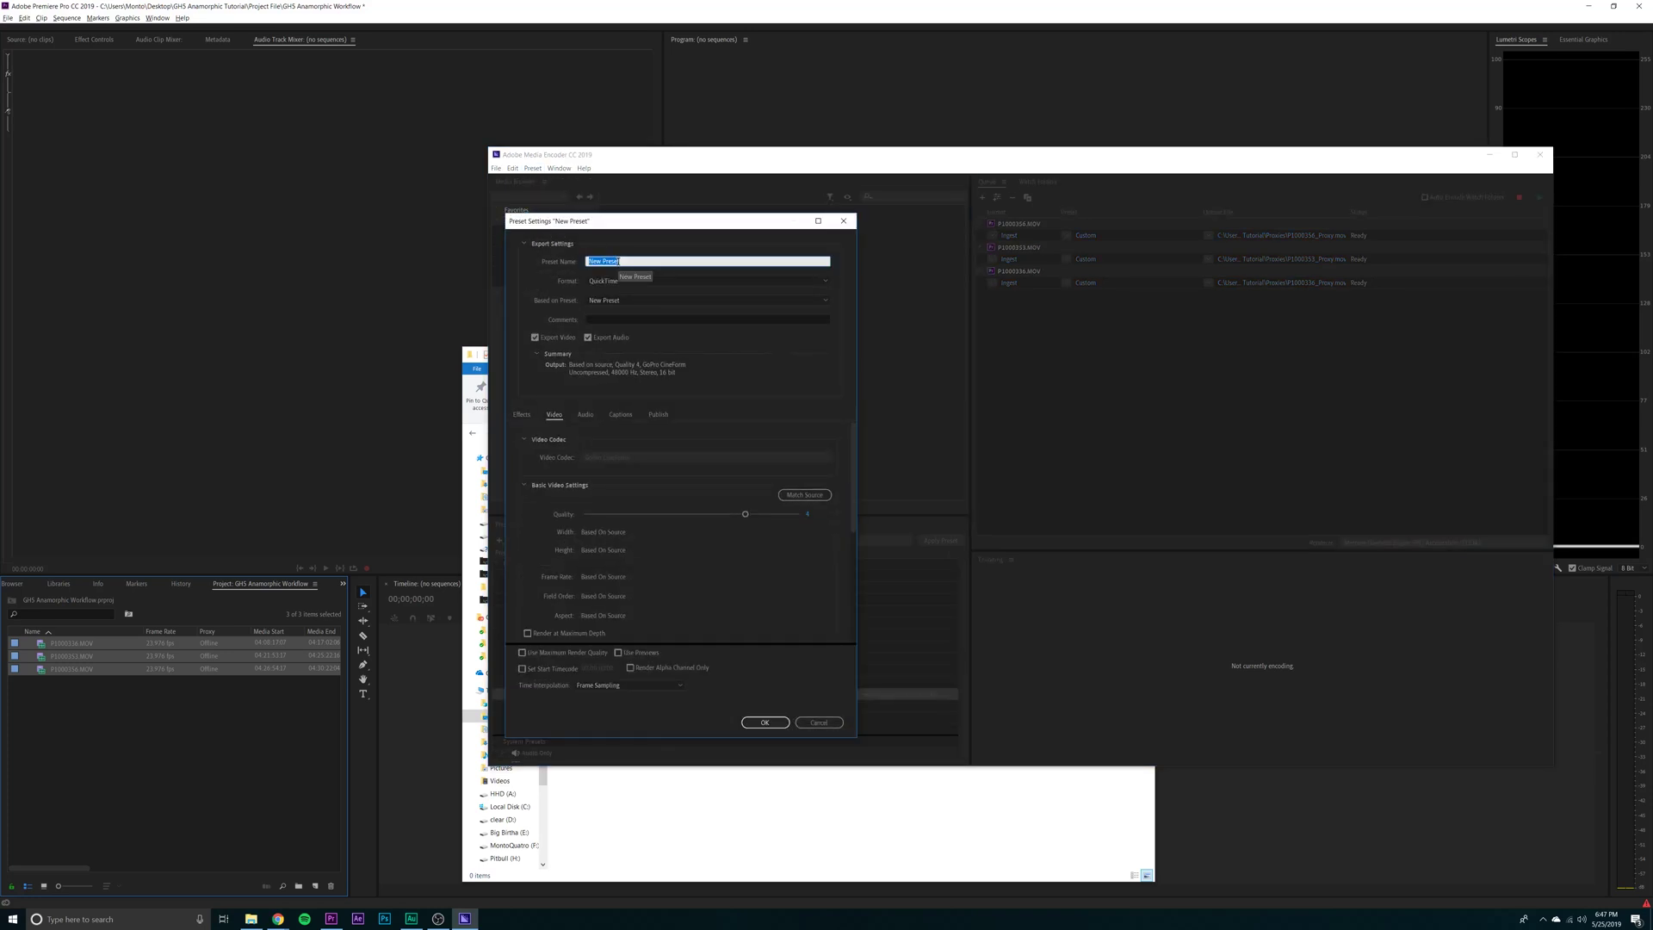
{"action": "type", "text": "GH5 encoding opre"}
{"action": "key", "text": "BackSpace"}
{"action": "left_click", "coordinate": [622, 282]}
{"action": "left_click", "coordinate": [623, 282]}
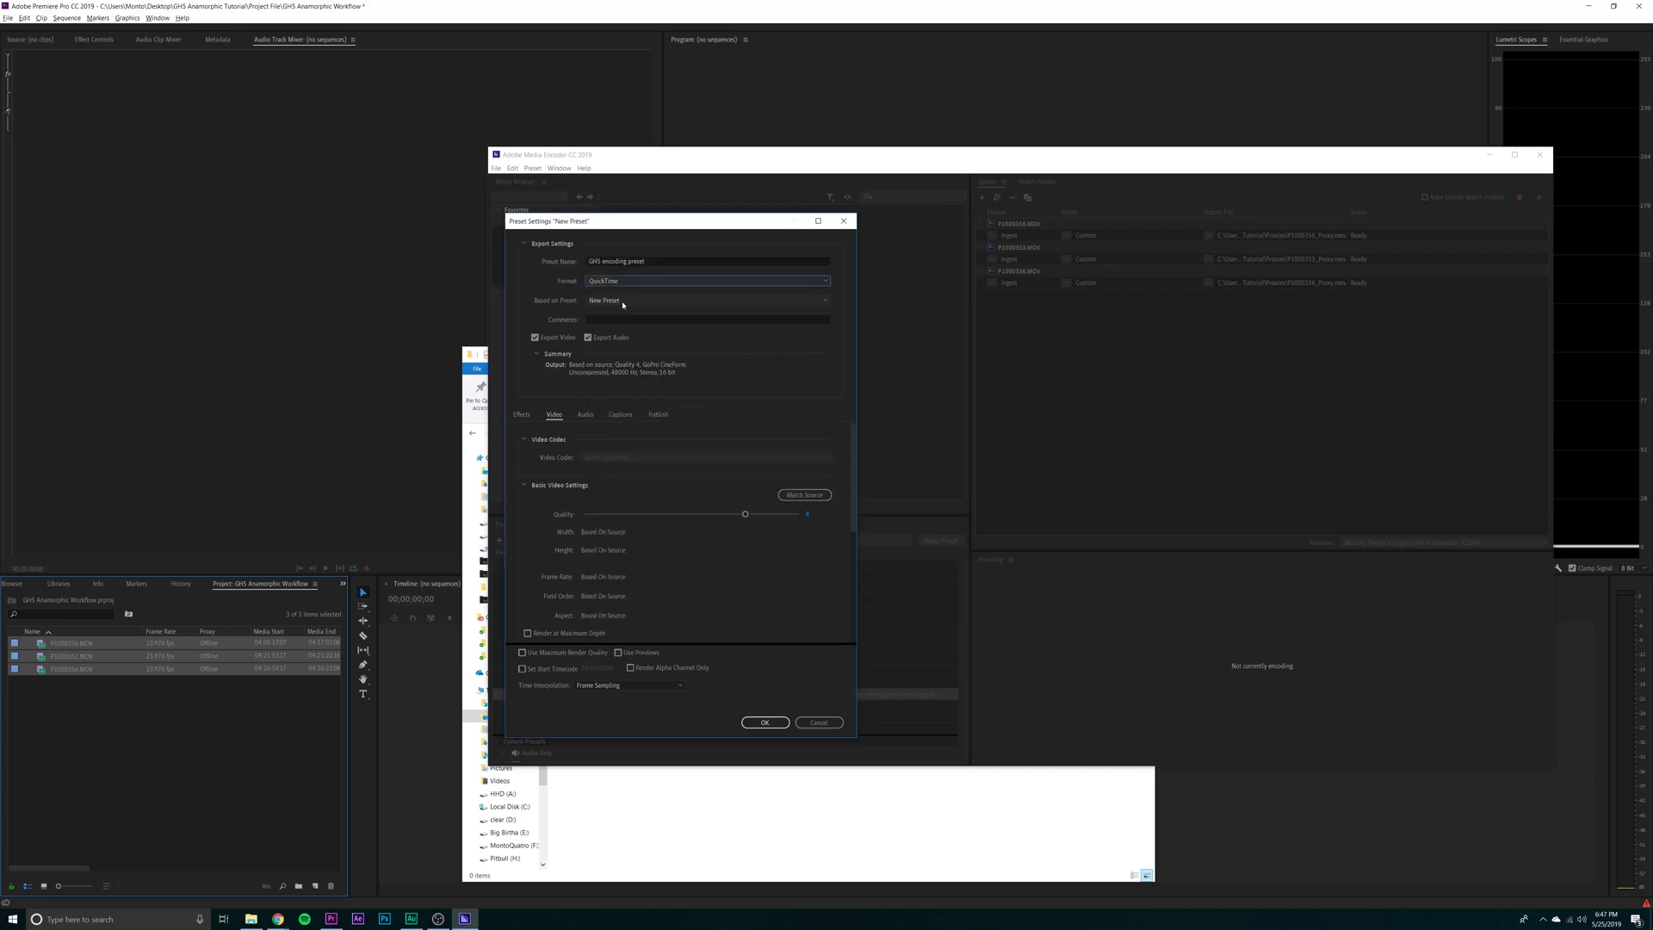
{"action": "left_click", "coordinate": [637, 300]}
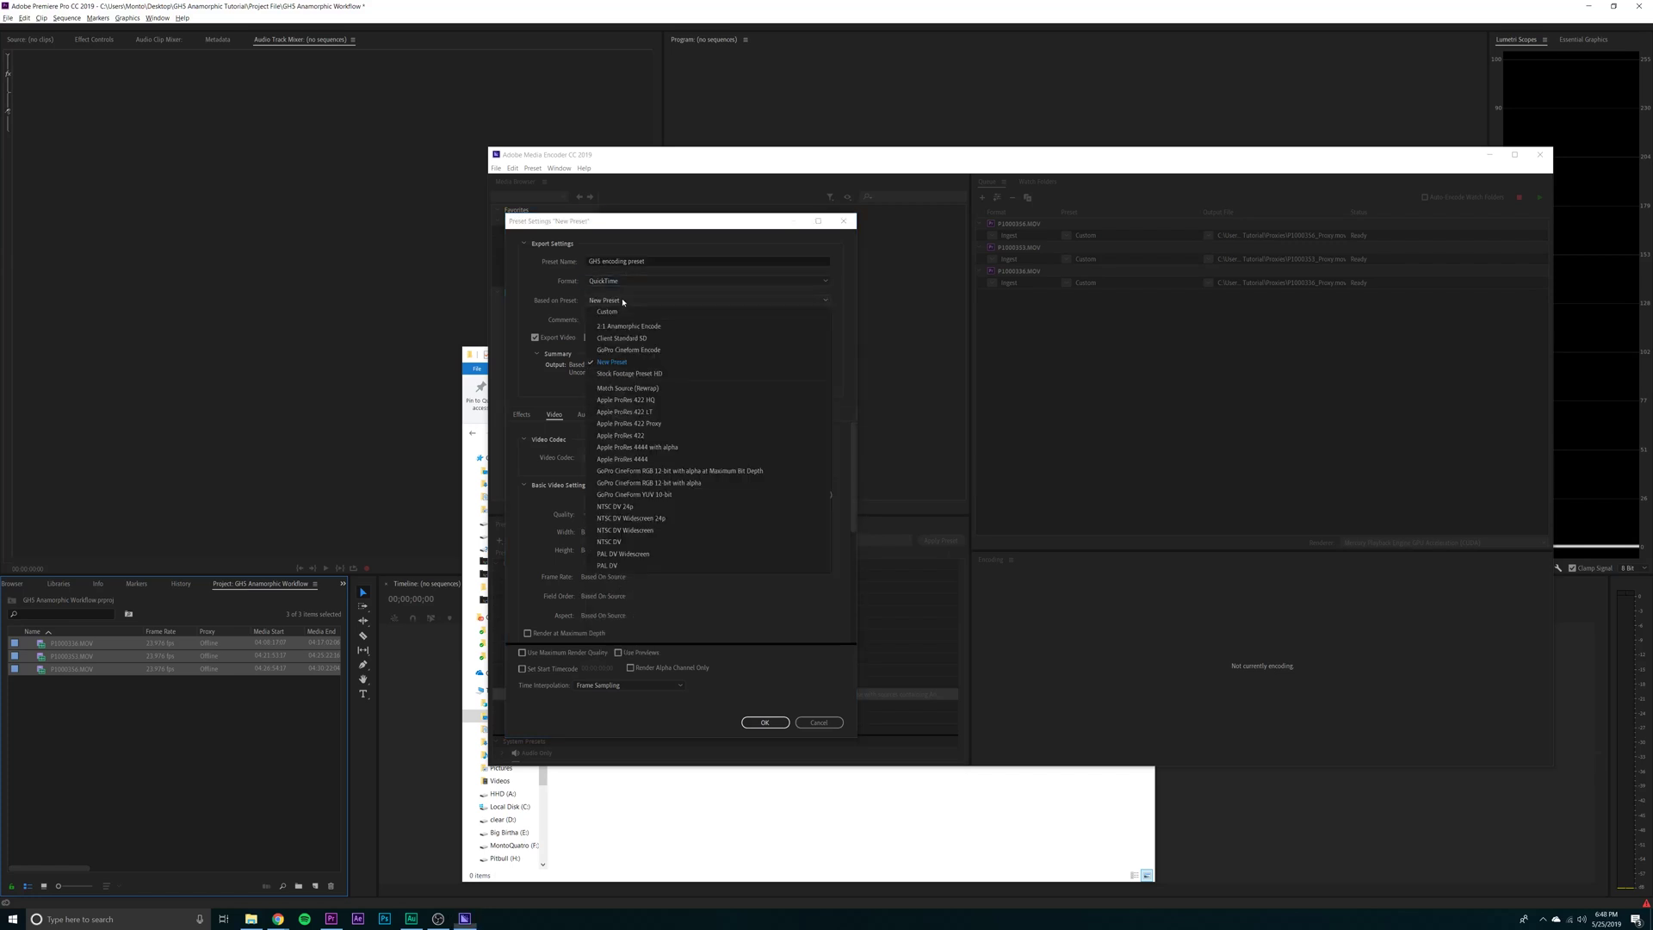
{"action": "left_click", "coordinate": [660, 498]}
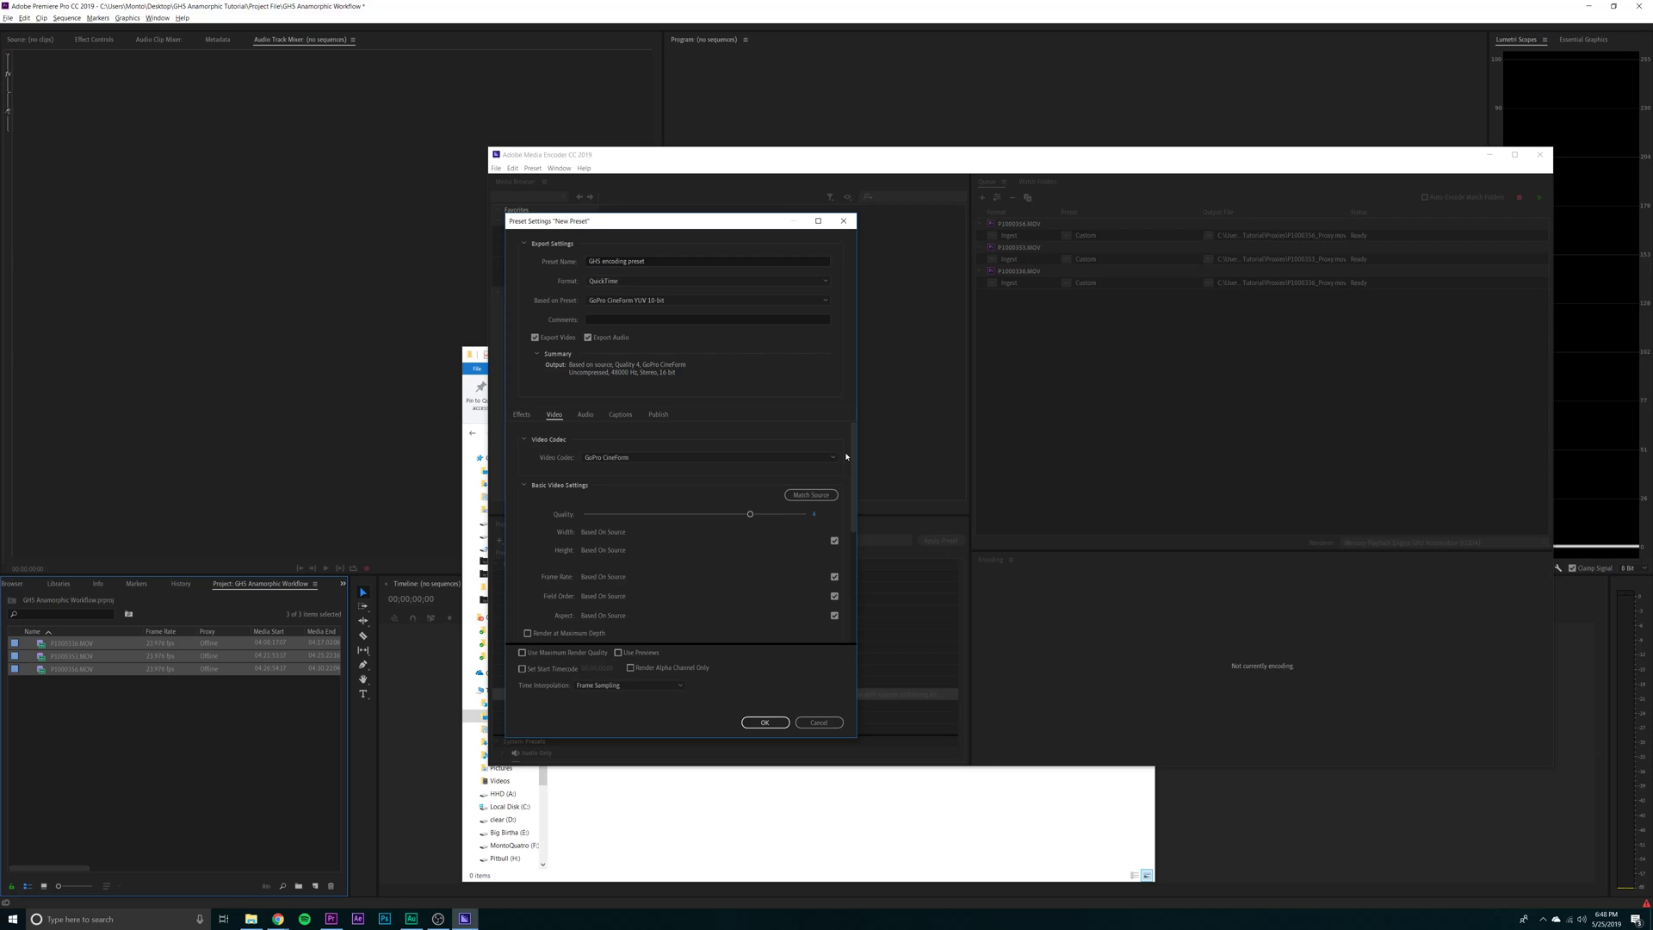
- Give the preset a custom 960×720 frame size and save it
{"action": "scroll", "coordinate": [846, 456], "scroll_direction": "down", "scroll_amount": 1}
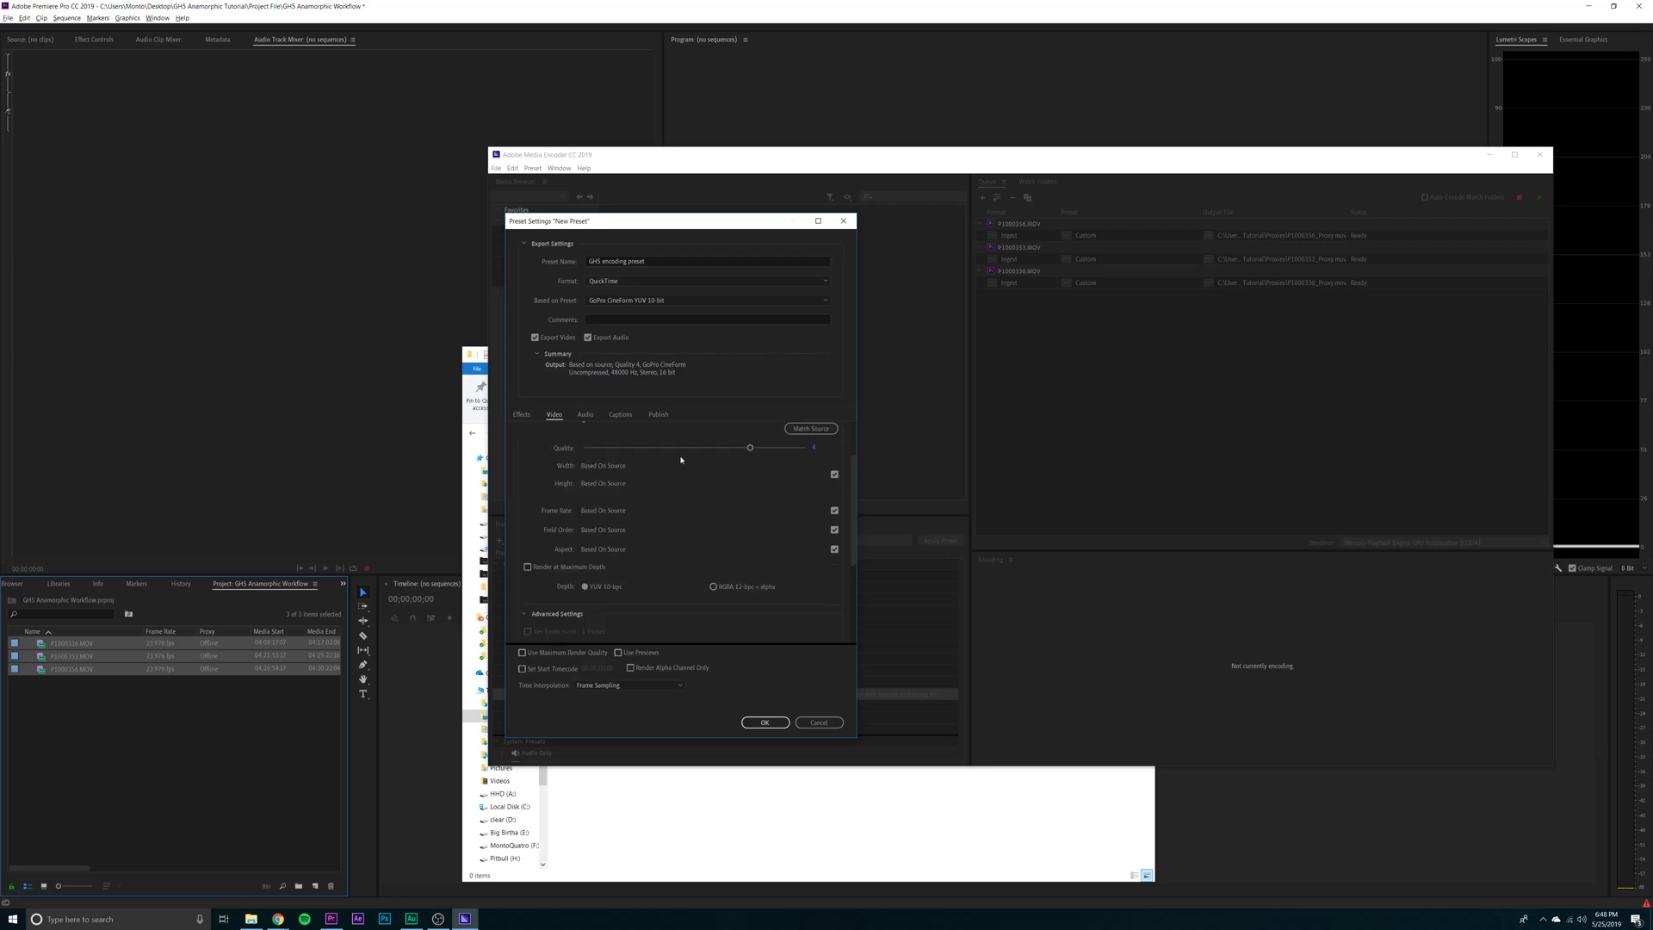
{"action": "left_click", "coordinate": [835, 473]}
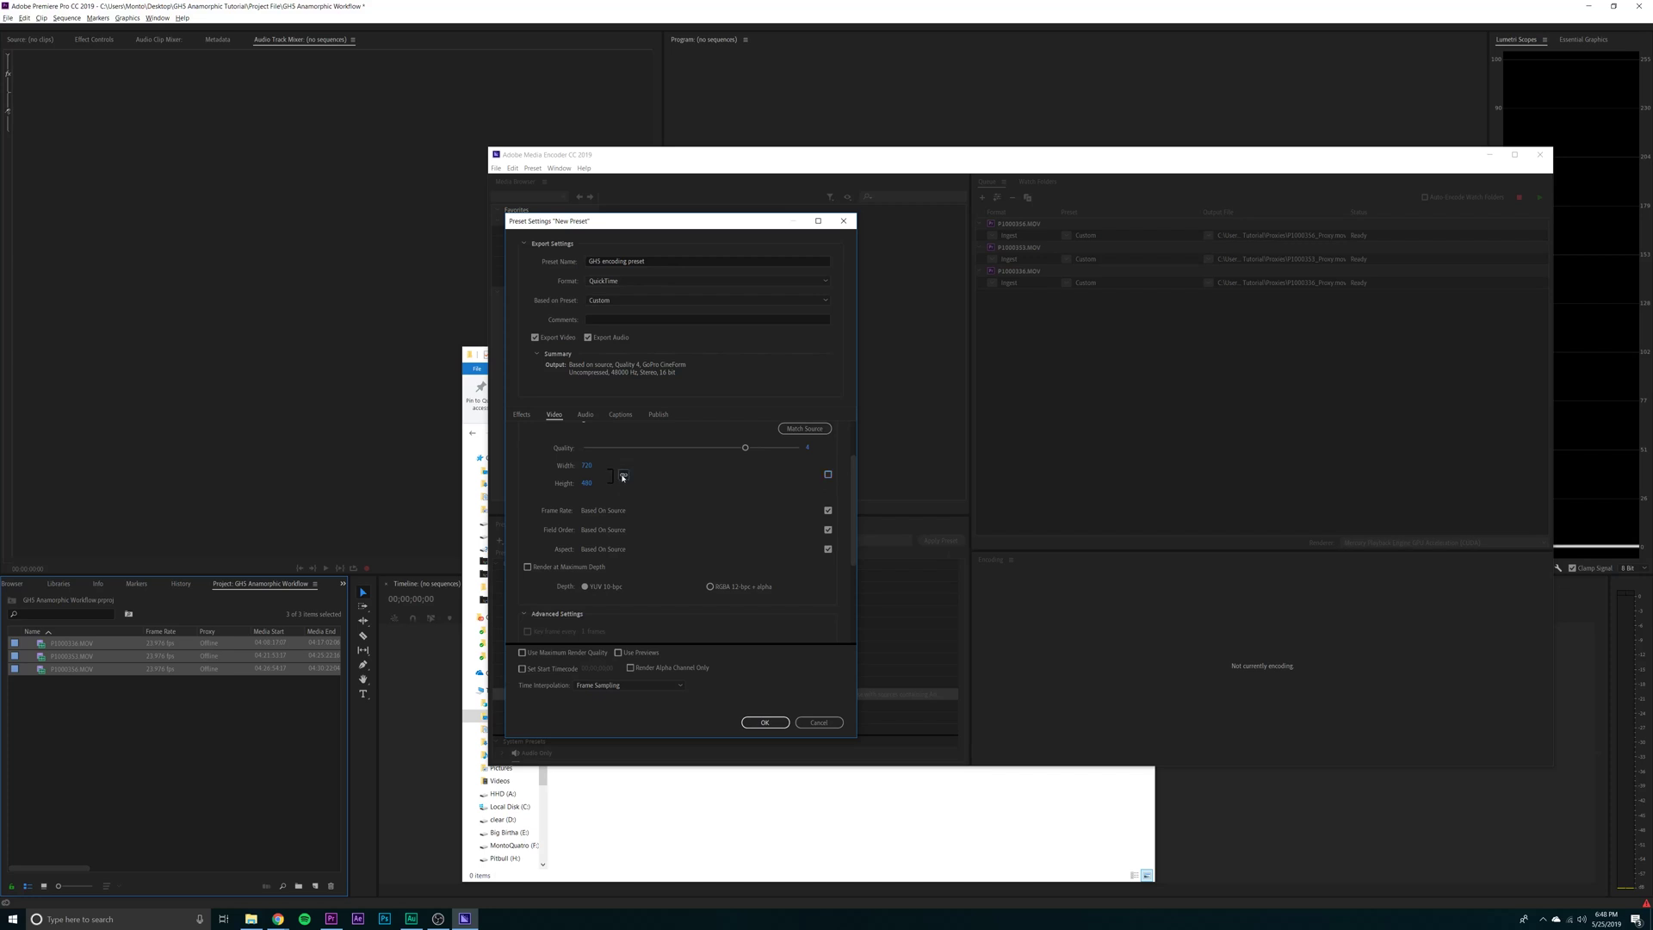
{"action": "left_click", "coordinate": [588, 465]}
{"action": "type", "text": "960"}
{"action": "left_click", "coordinate": [586, 483]}
{"action": "type", "text": "720"}
{"action": "key", "text": "Return"}
{"action": "left_click", "coordinate": [766, 721]}
- Create a new ingest preset named 'GH5 Proxy Ingest'
{"action": "left_click", "coordinate": [533, 168]}
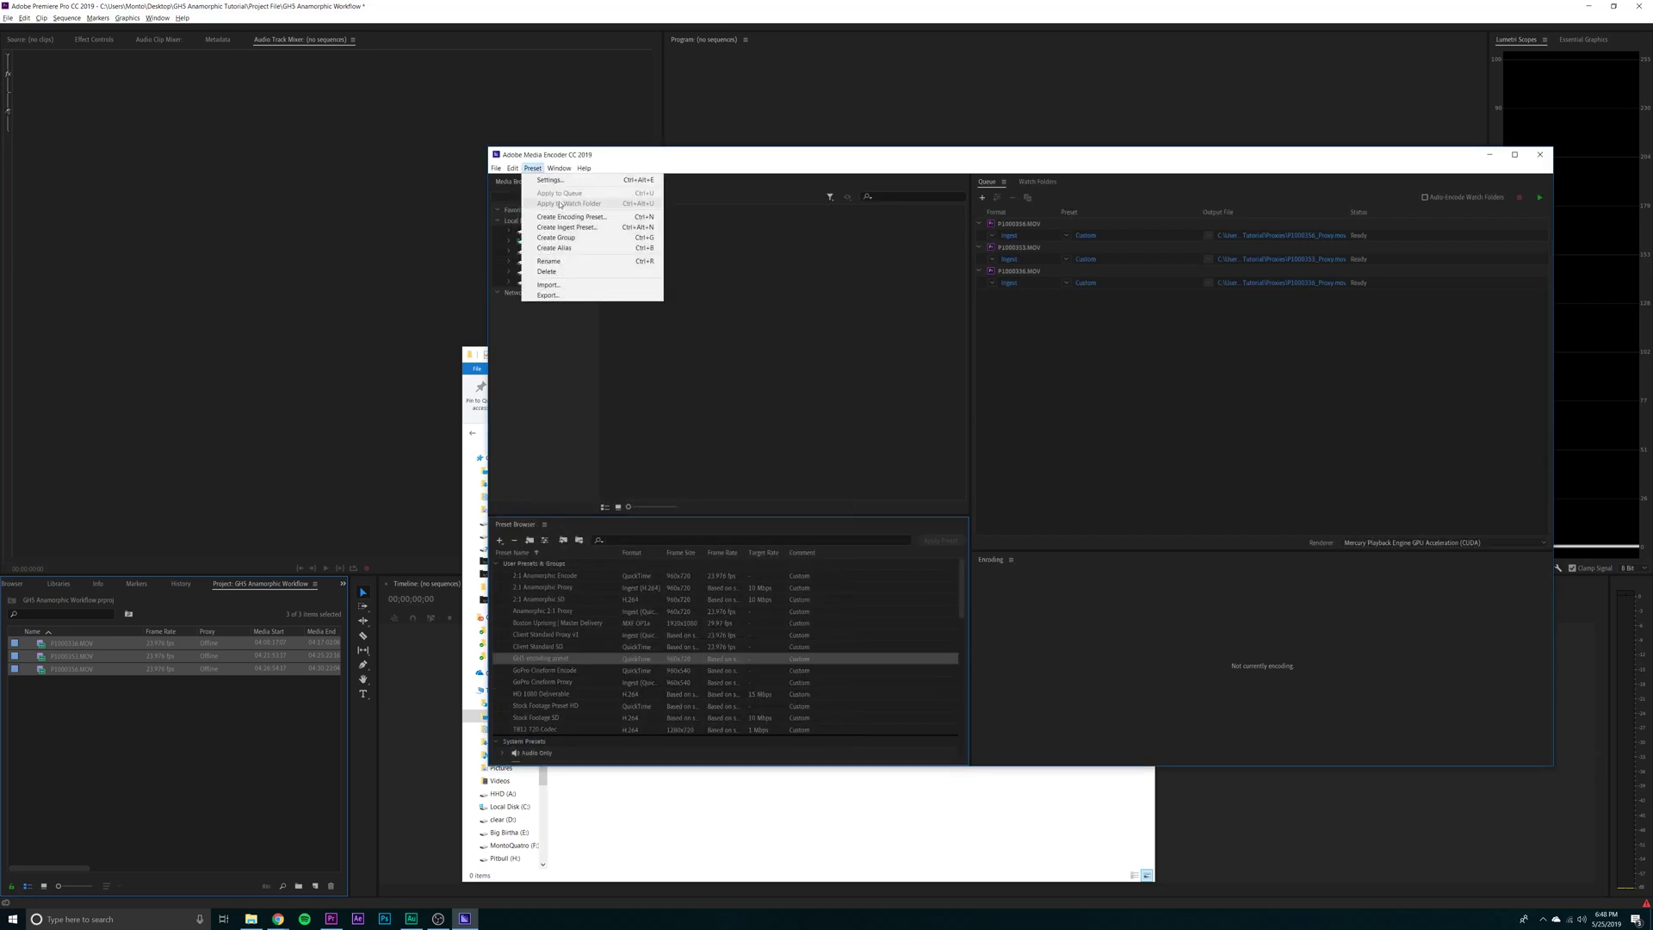
{"action": "left_click", "coordinate": [567, 227]}
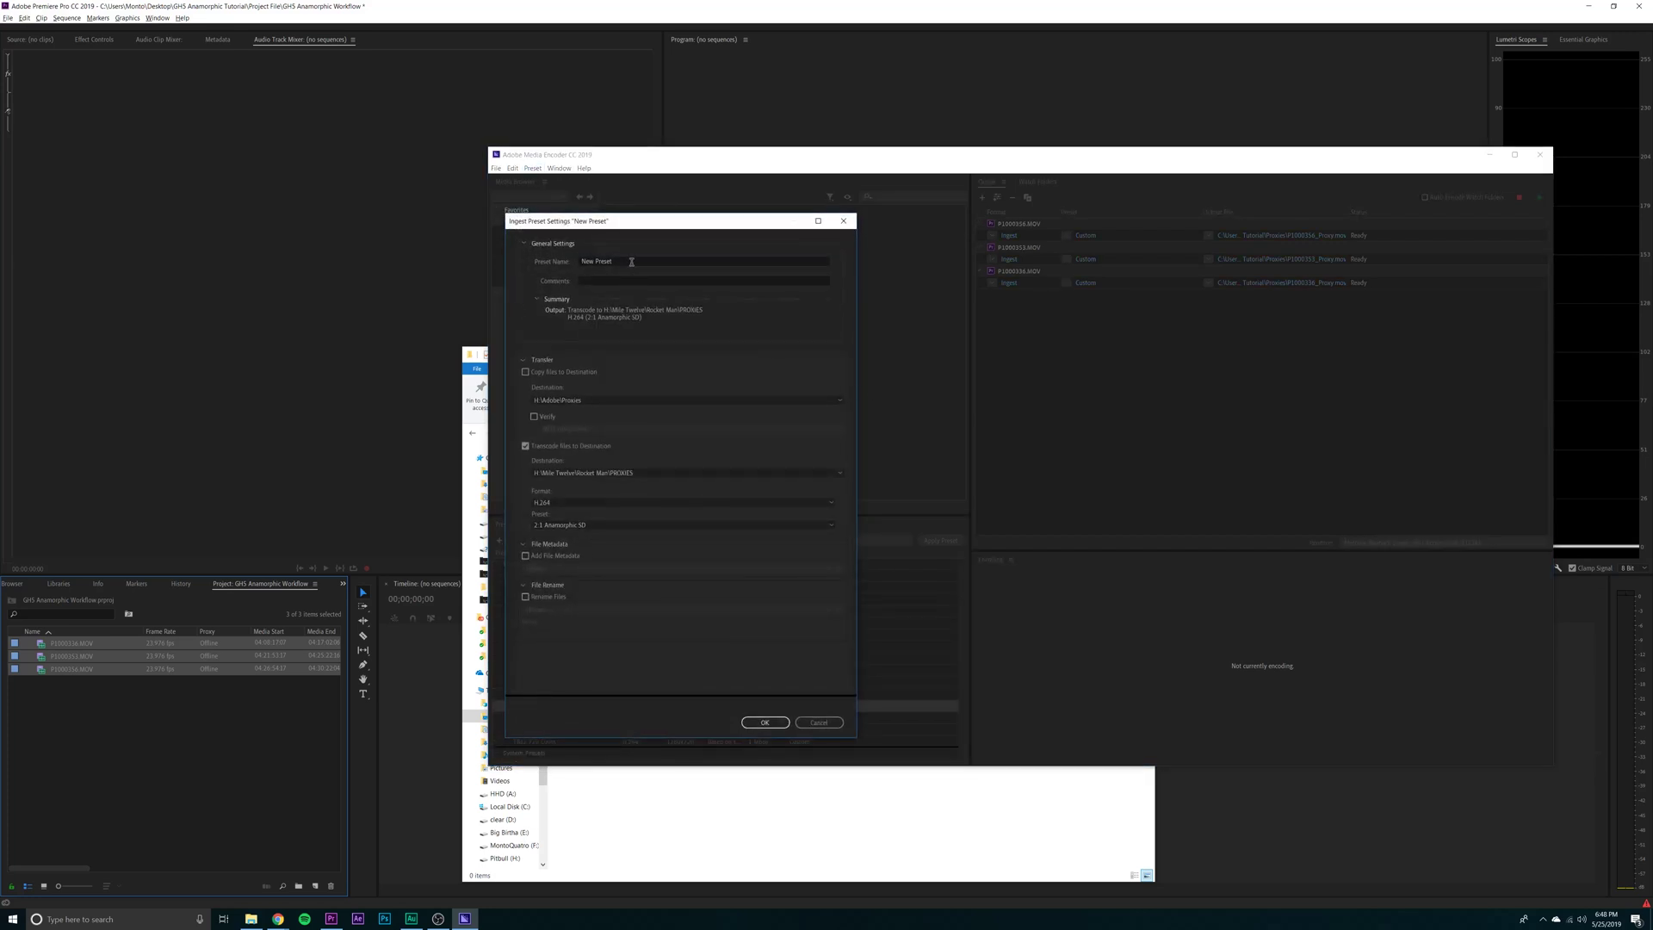
{"action": "left_click", "coordinate": [631, 262]}
{"action": "type", "text": "GH5"}
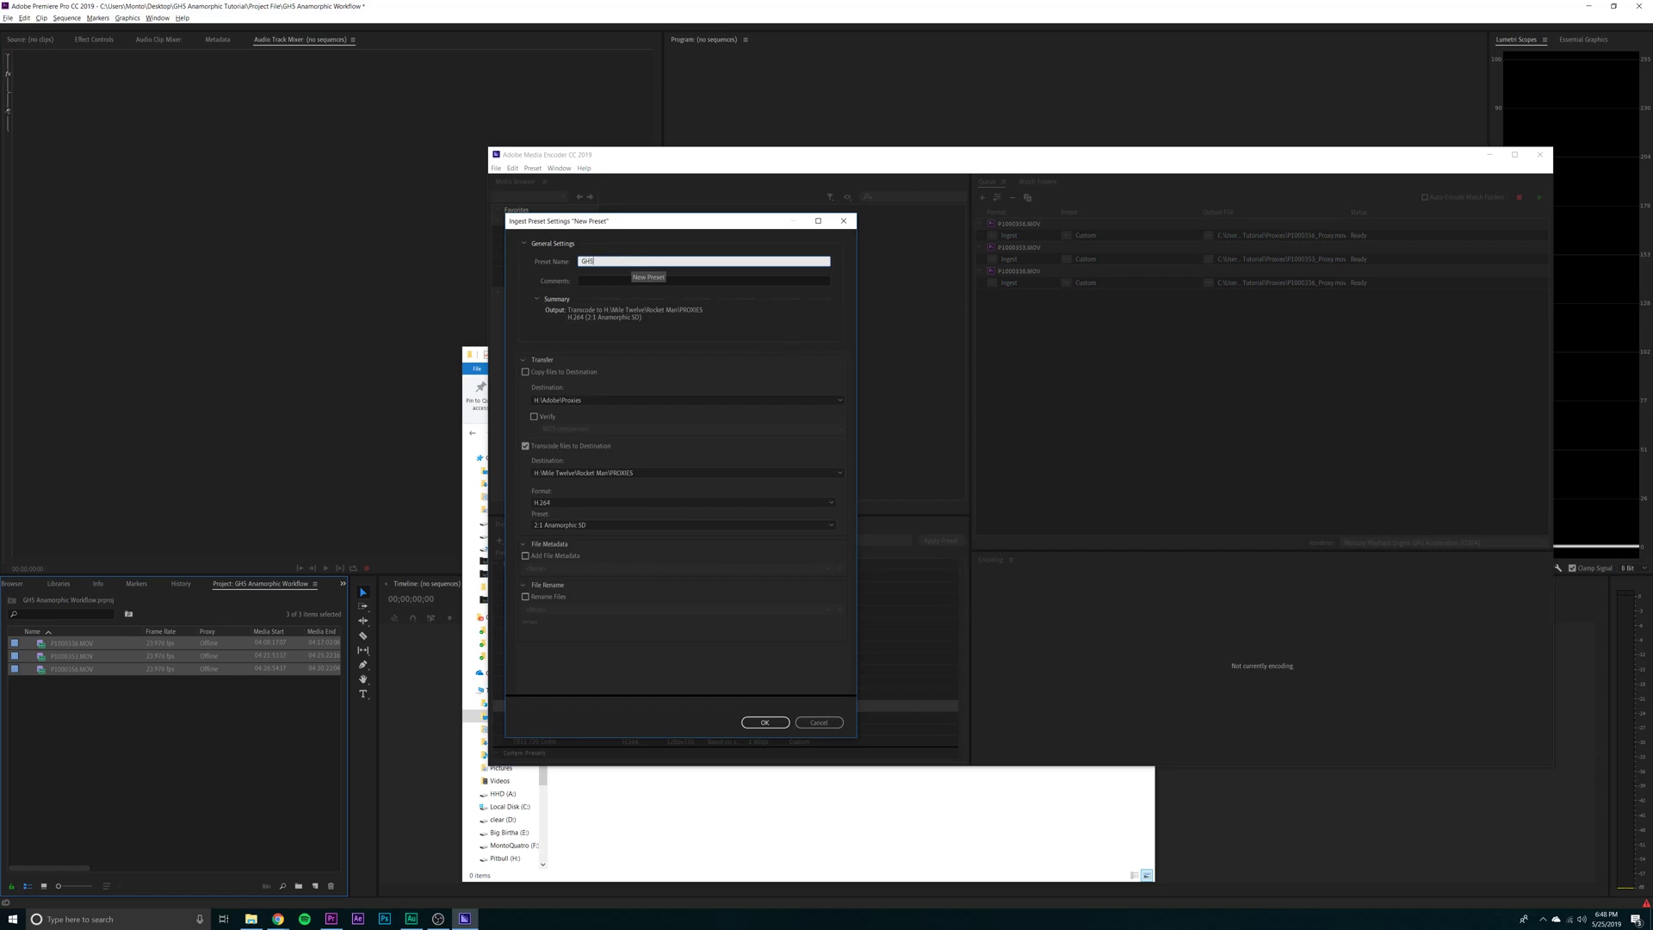
{"action": "type", "text": " Proxy Ingest"}
{"action": "left_click", "coordinate": [663, 329]}
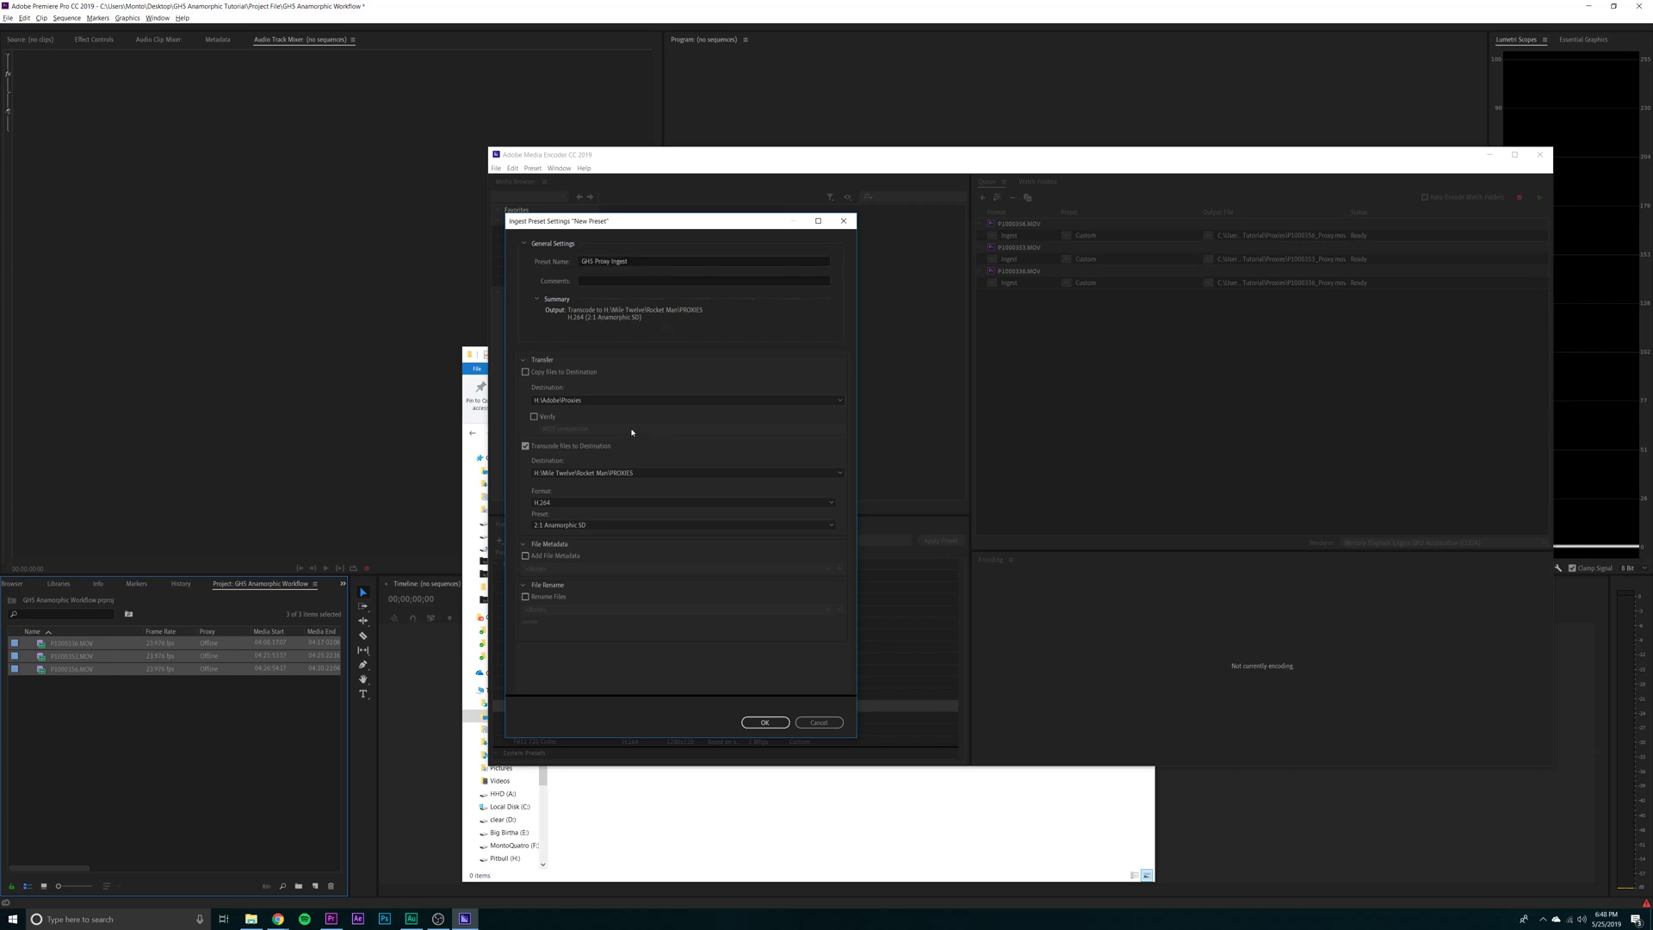
- Make it transcode to QuickTime with the GH5 encoding preset into the Proxies folder, and save it
{"action": "left_click", "coordinate": [564, 503]}
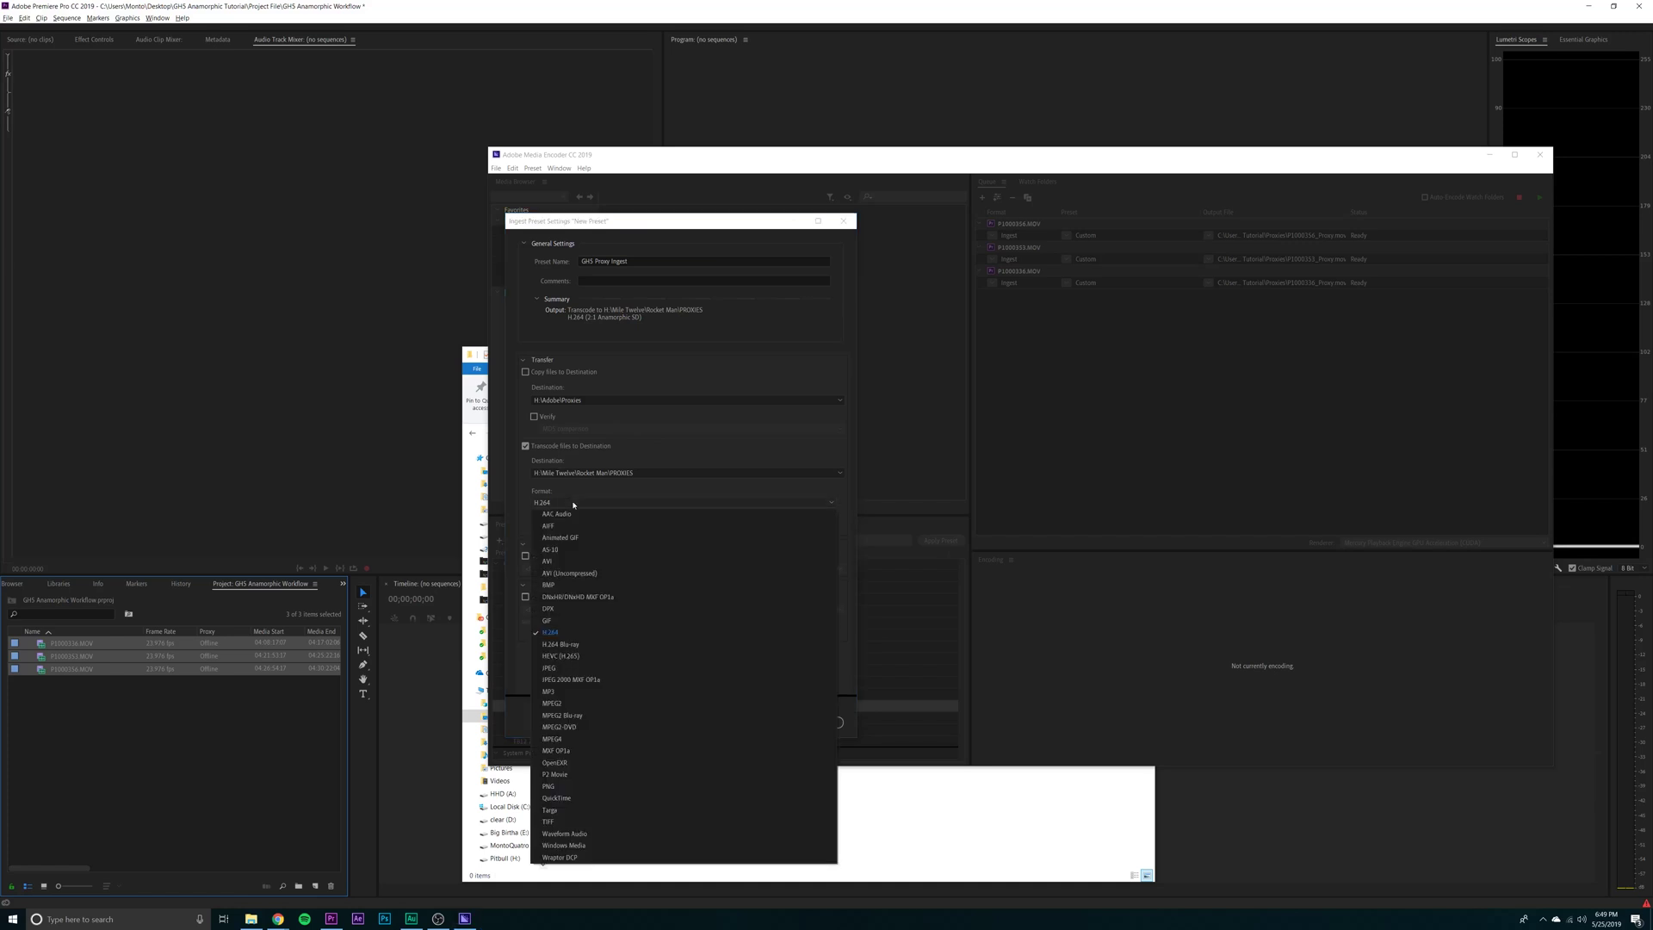
{"action": "left_click", "coordinate": [557, 798]}
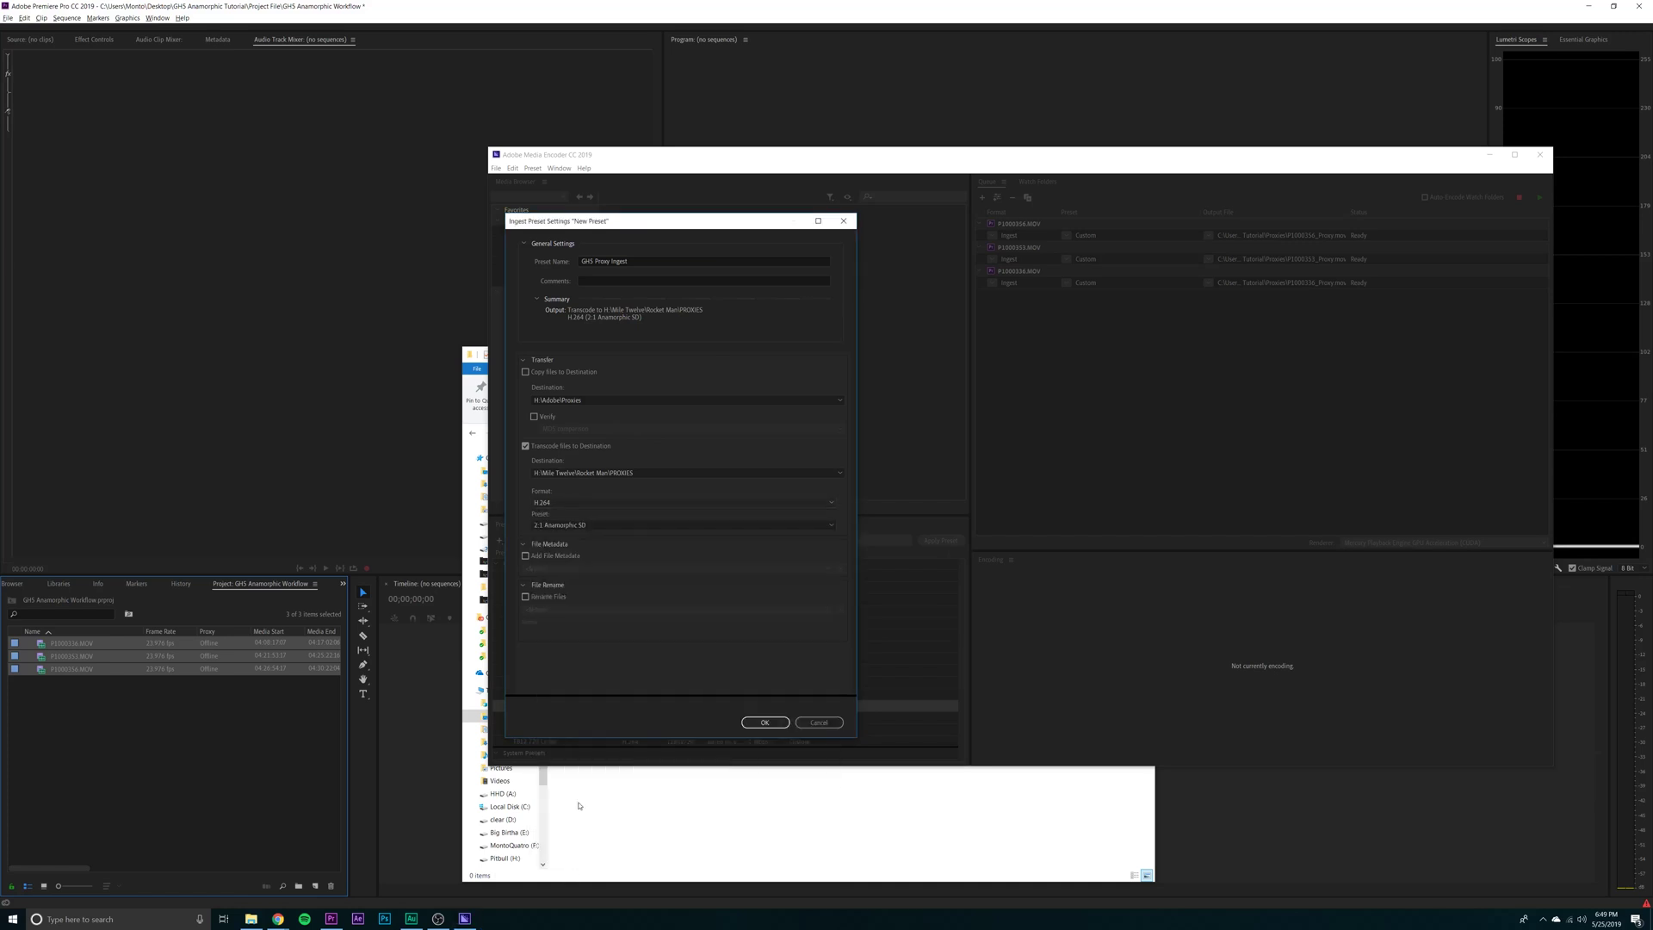
{"action": "left_click", "coordinate": [583, 525]}
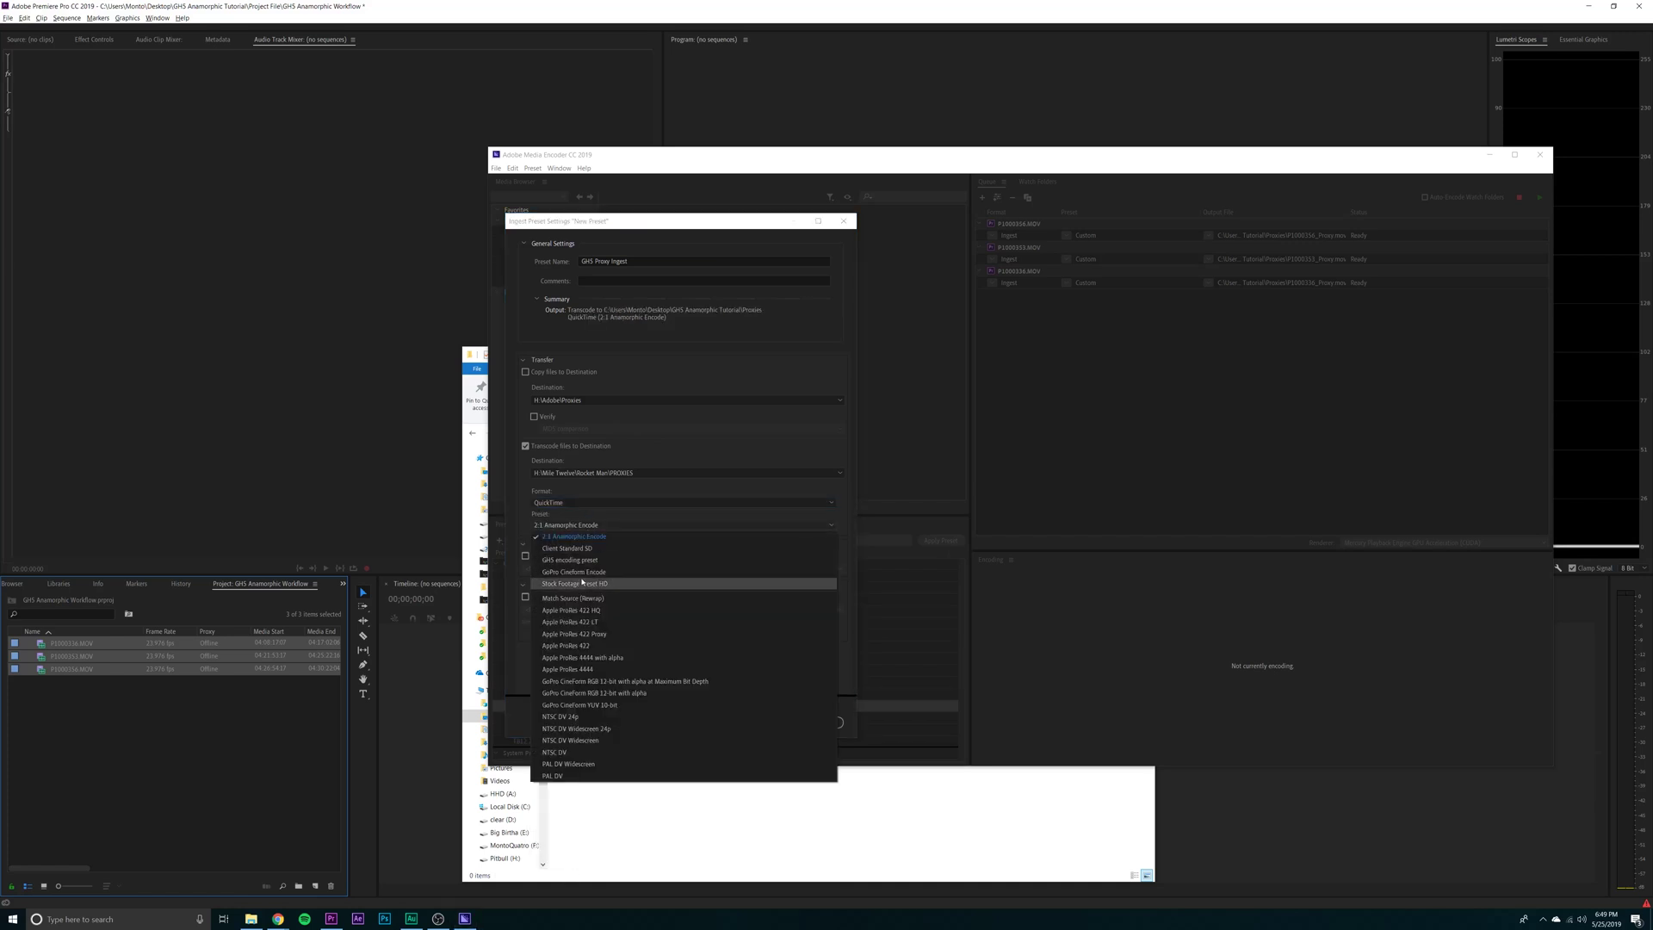
{"action": "left_click", "coordinate": [582, 561]}
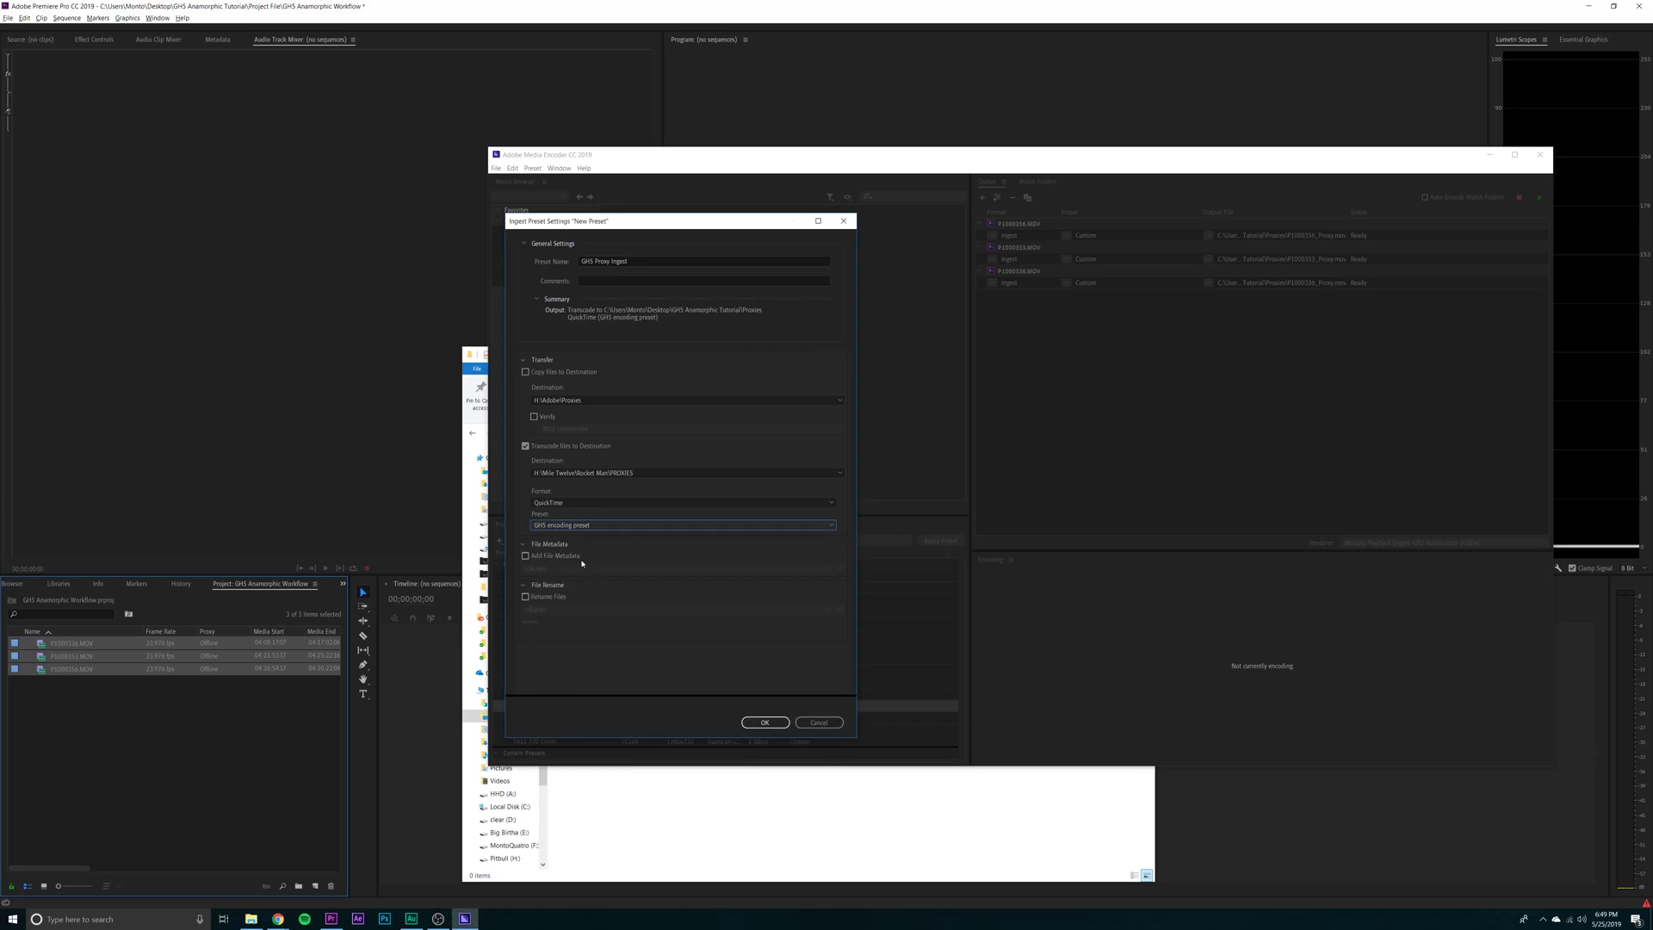
{"action": "left_click", "coordinate": [648, 472]}
{"action": "left_click", "coordinate": [637, 489]}
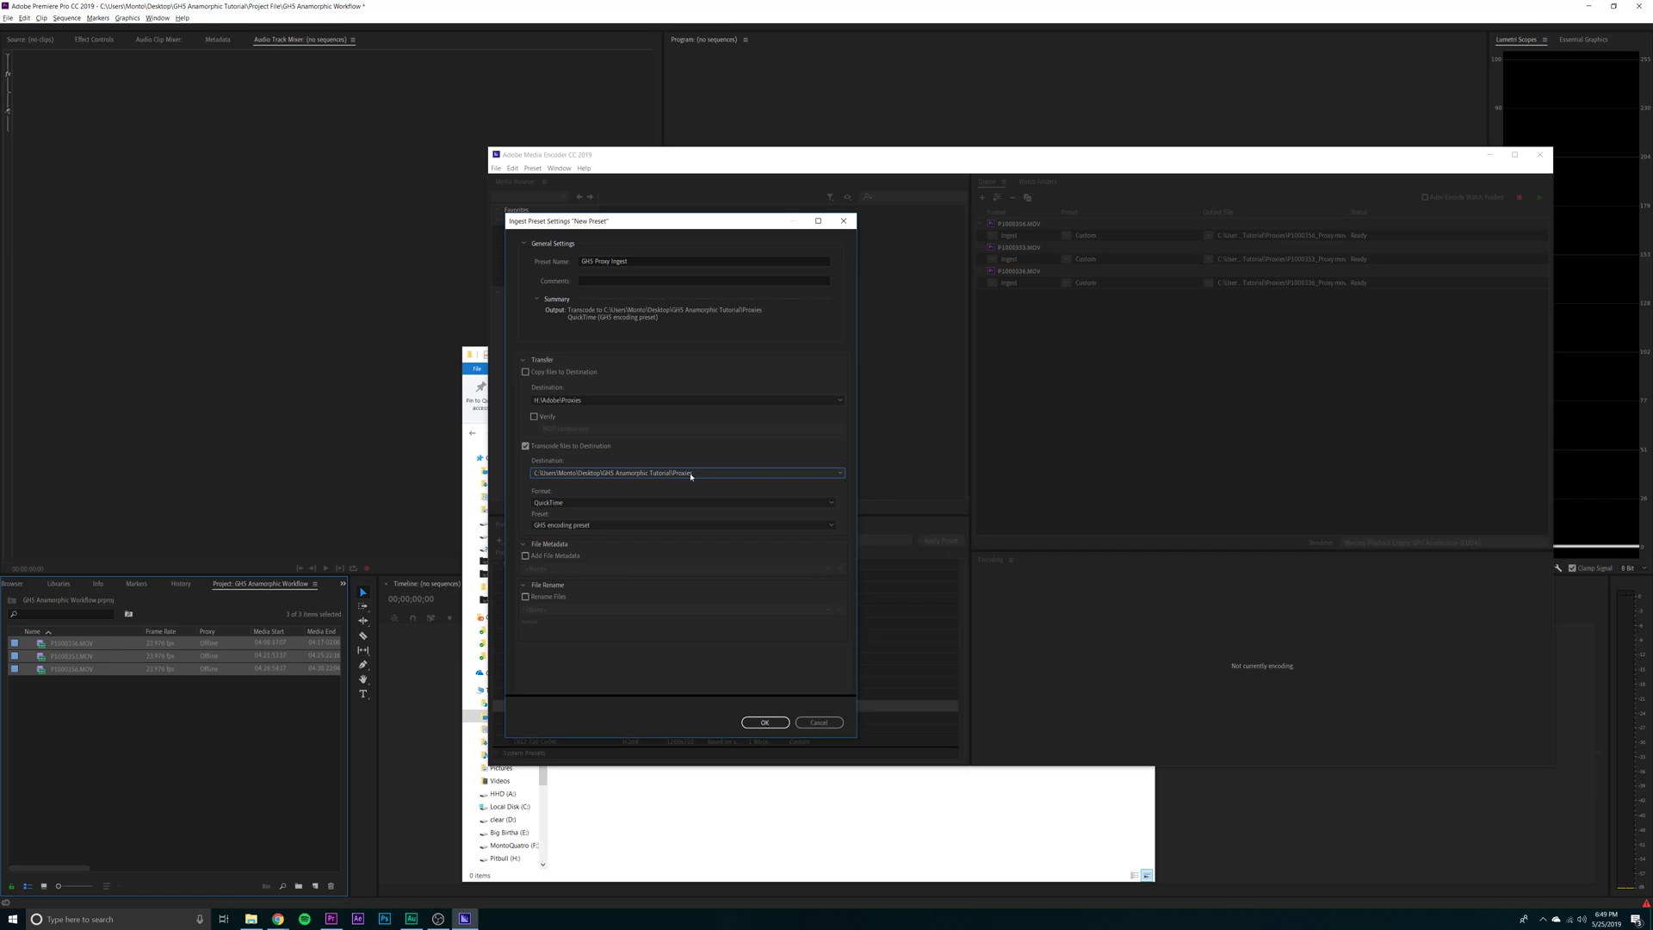
{"action": "left_click", "coordinate": [764, 722]}
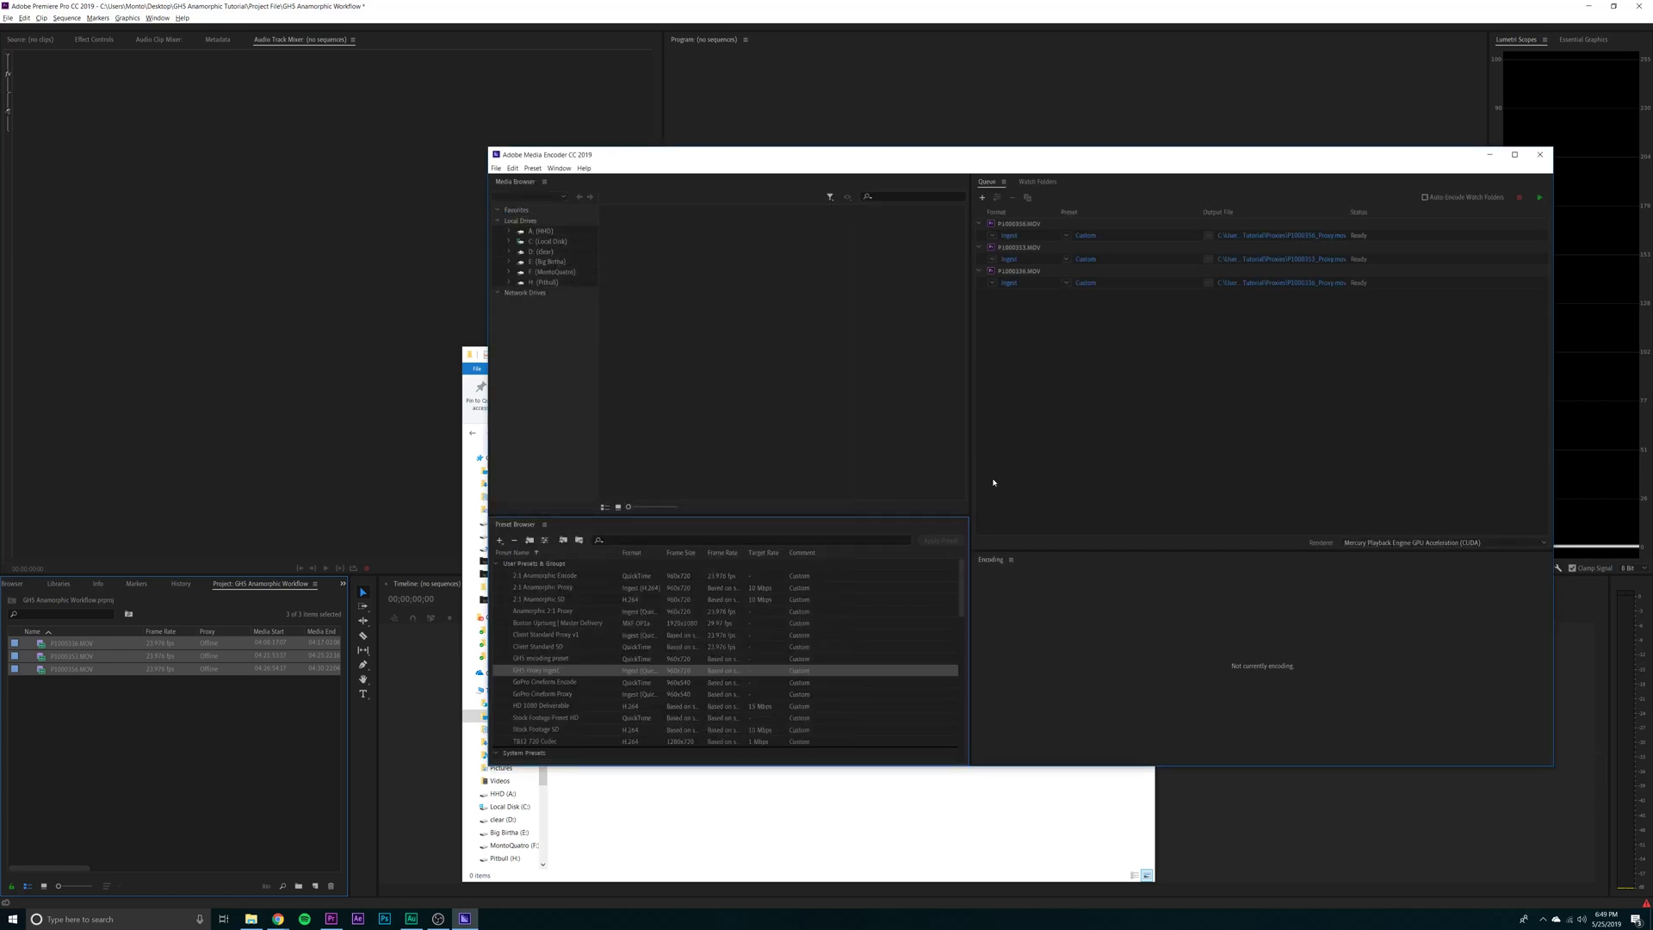
{"action": "left_click_drag", "start_coordinate": [1152, 317], "coordinate": [1049, 219]}
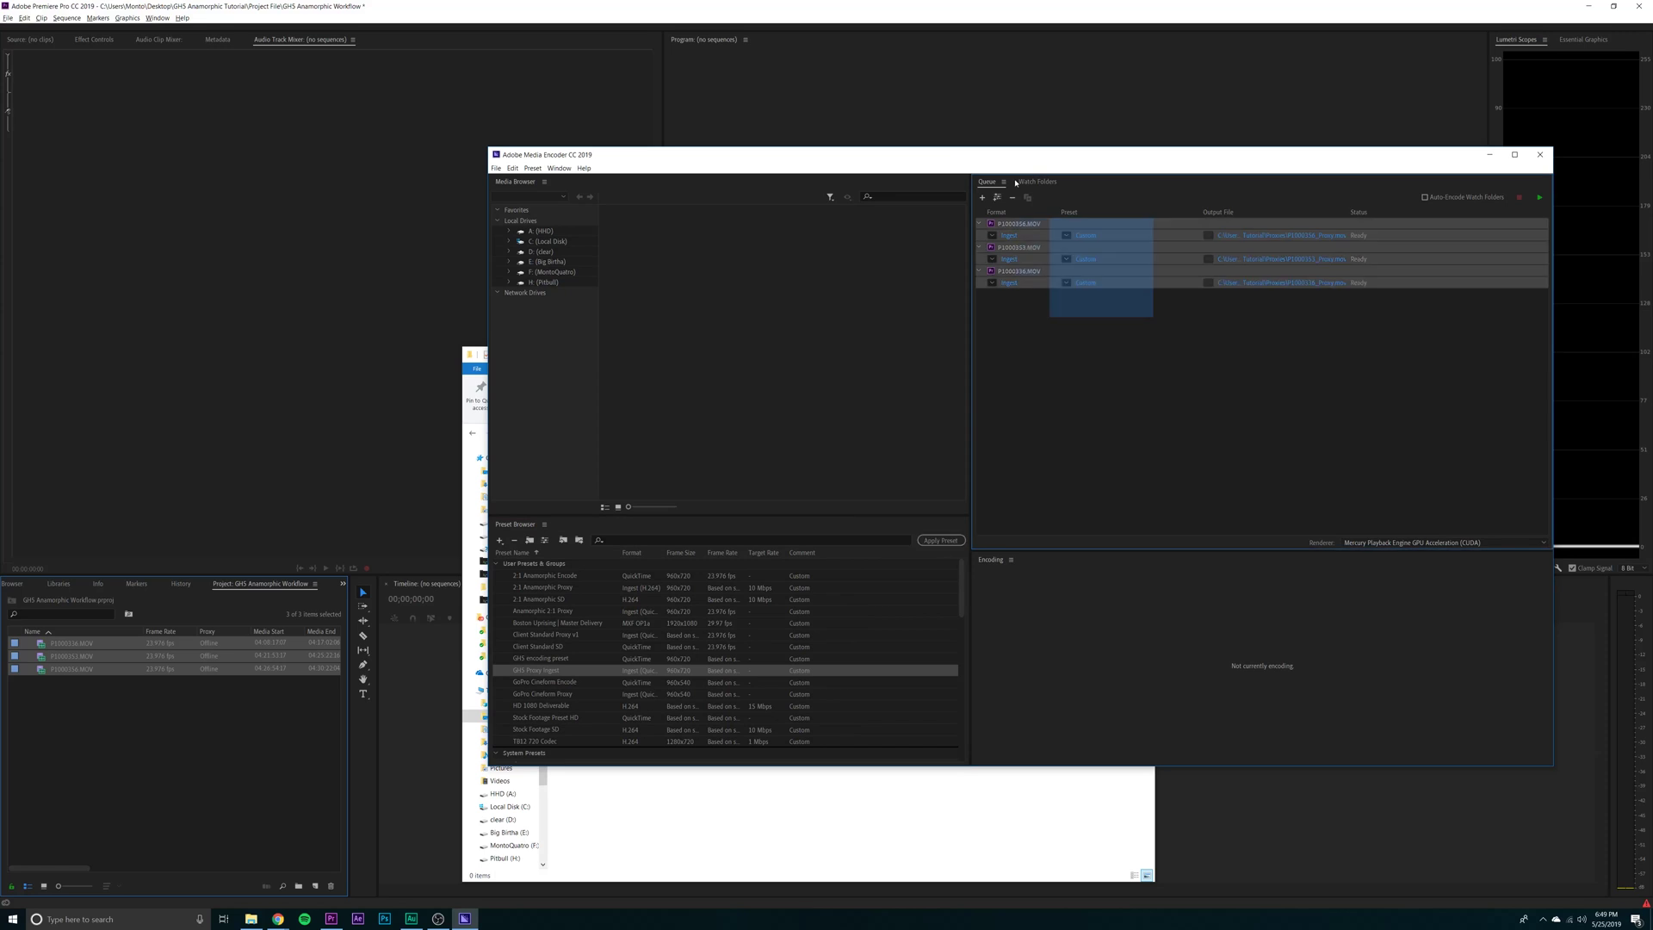
{"action": "right_click", "coordinate": [1129, 263]}
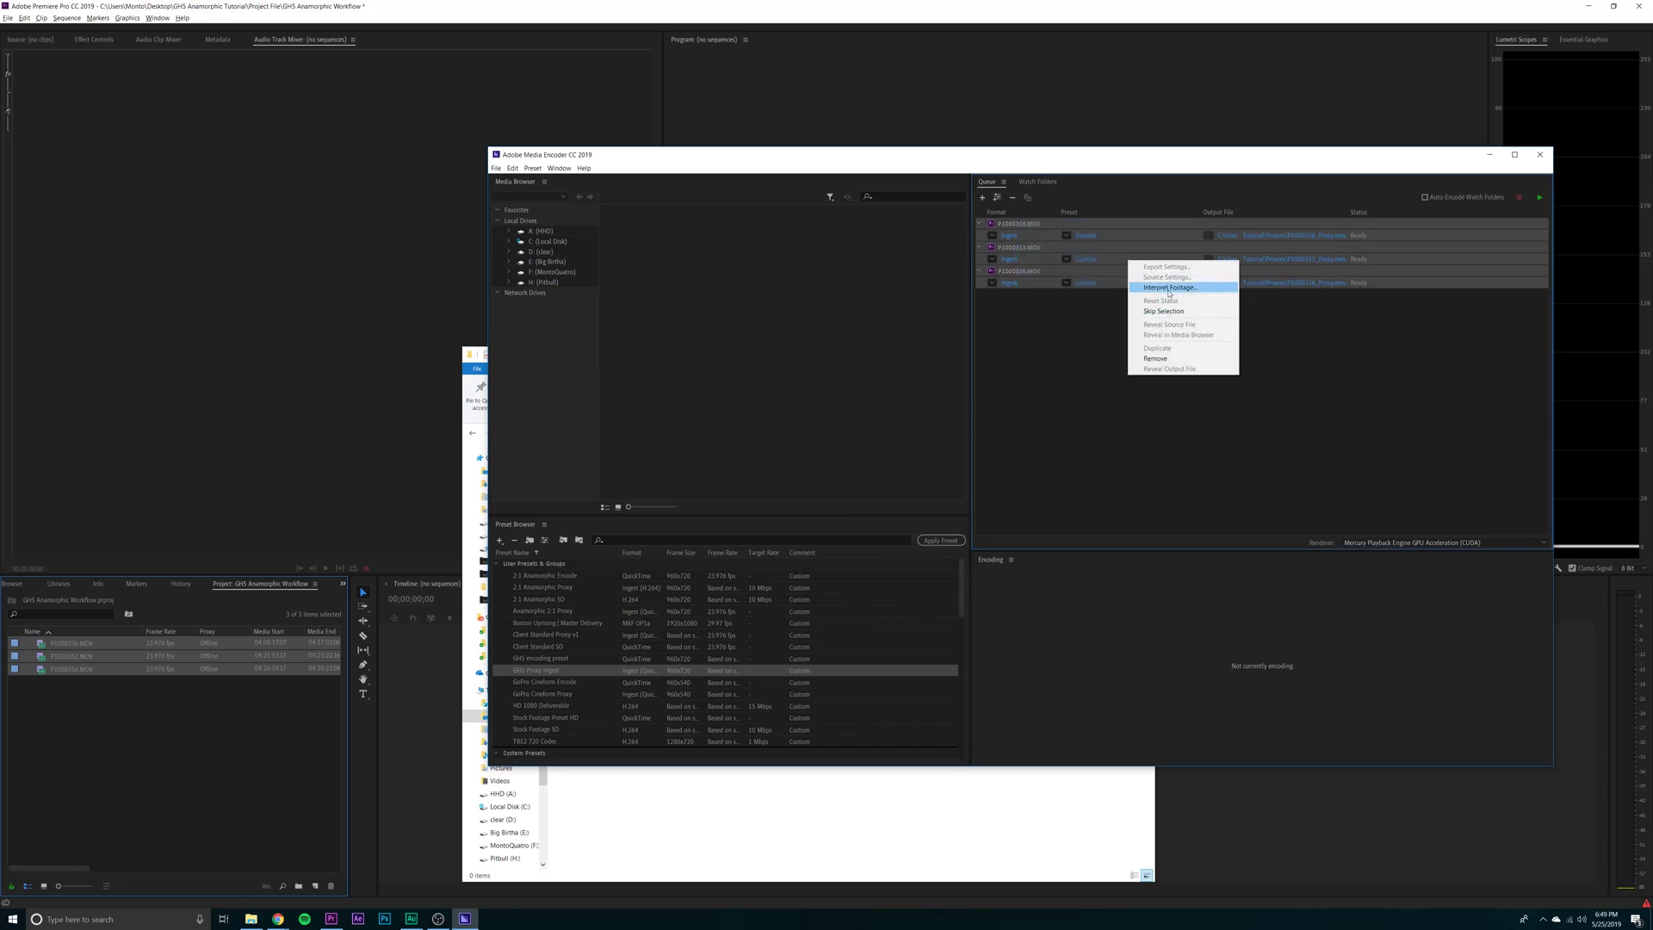
- Set the queued clips' footage interpretation to 23.976 fps and Anamorphic 2:1 (2.0) pixel aspect
{"action": "left_click", "coordinate": [1168, 290]}
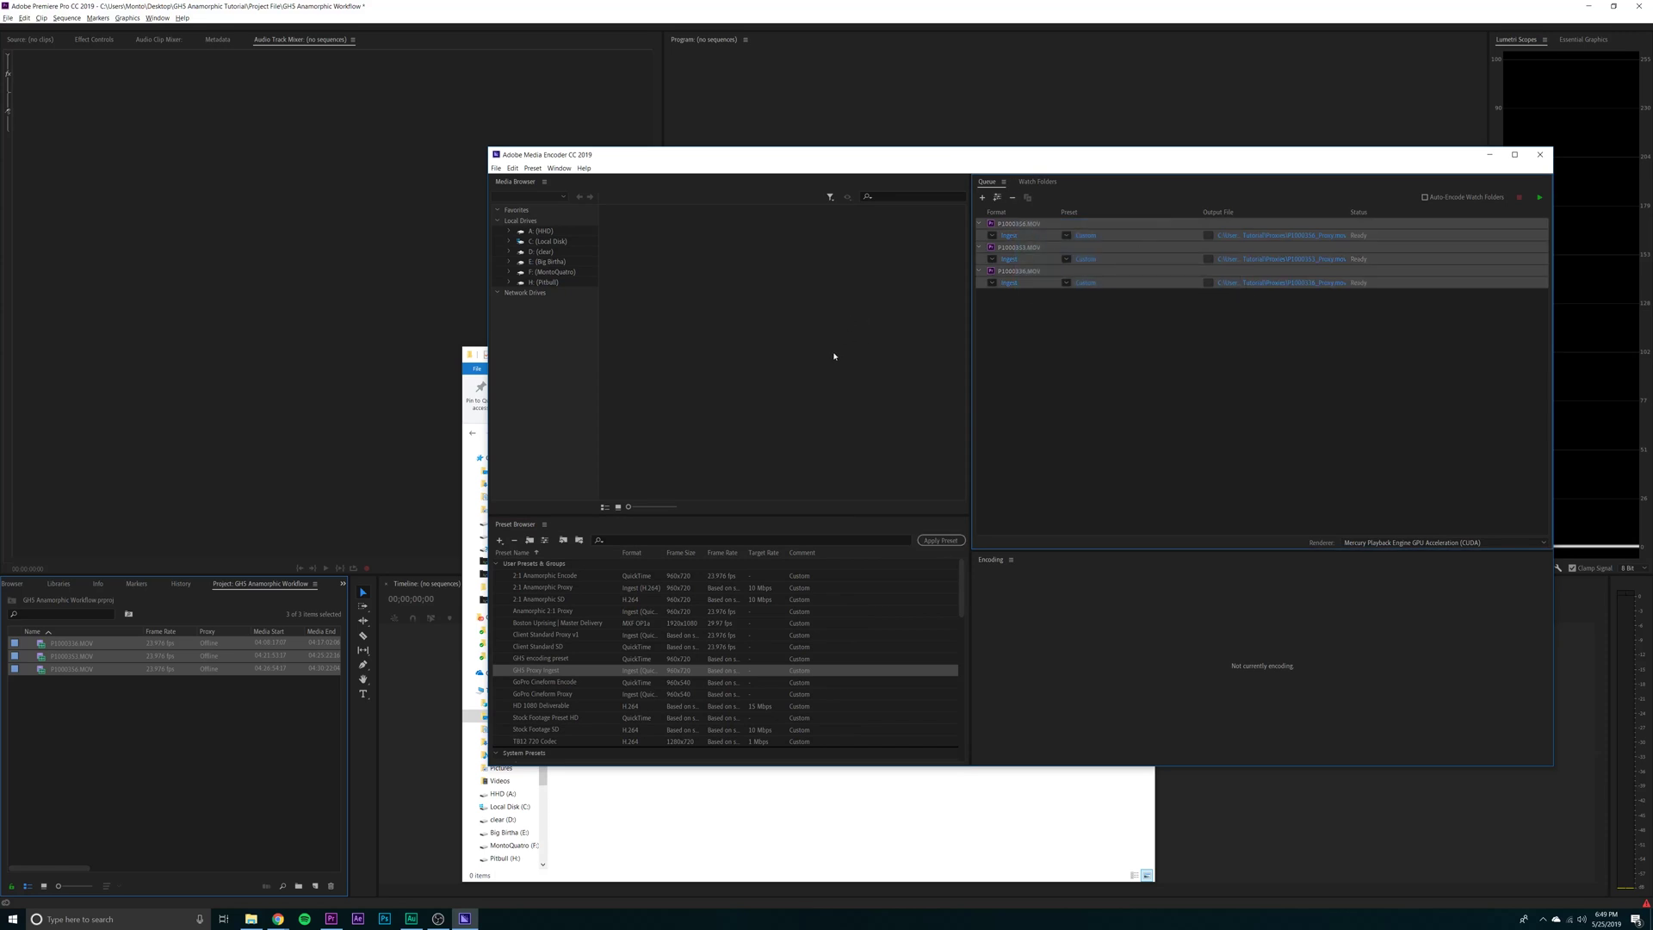
{"action": "left_click", "coordinate": [906, 376]}
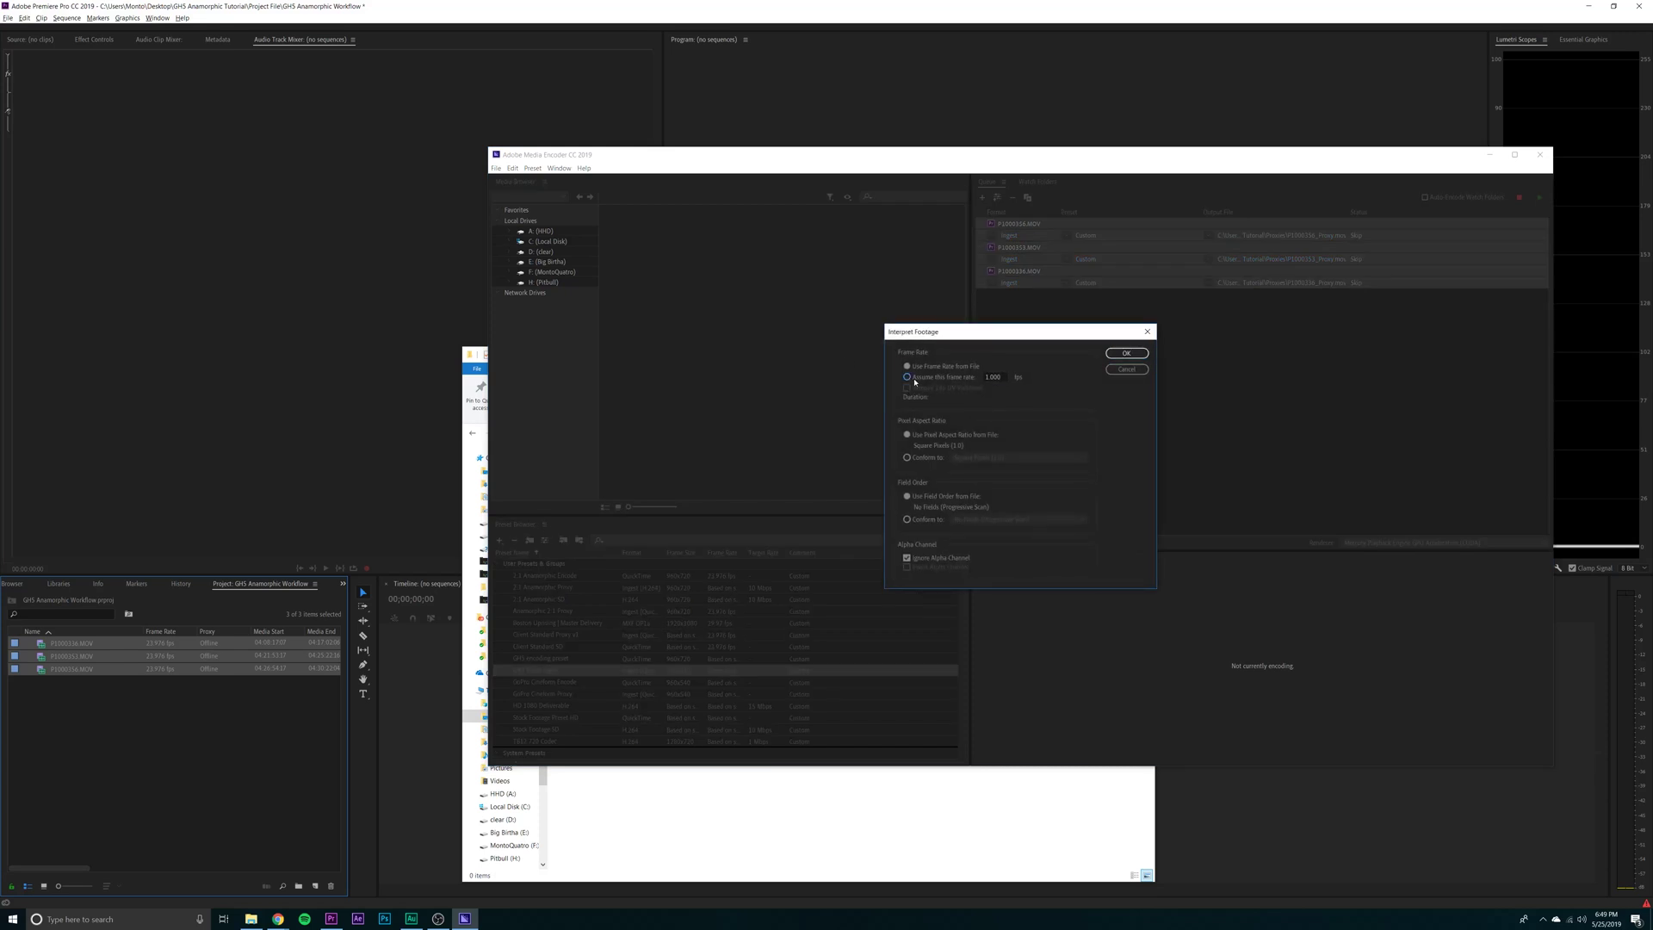
{"action": "key", "text": "Tab"}
{"action": "type", "text": "2"}
{"action": "key", "text": "Tab"}
{"action": "left_click", "coordinate": [928, 457]}
{"action": "left_click", "coordinate": [987, 458]}
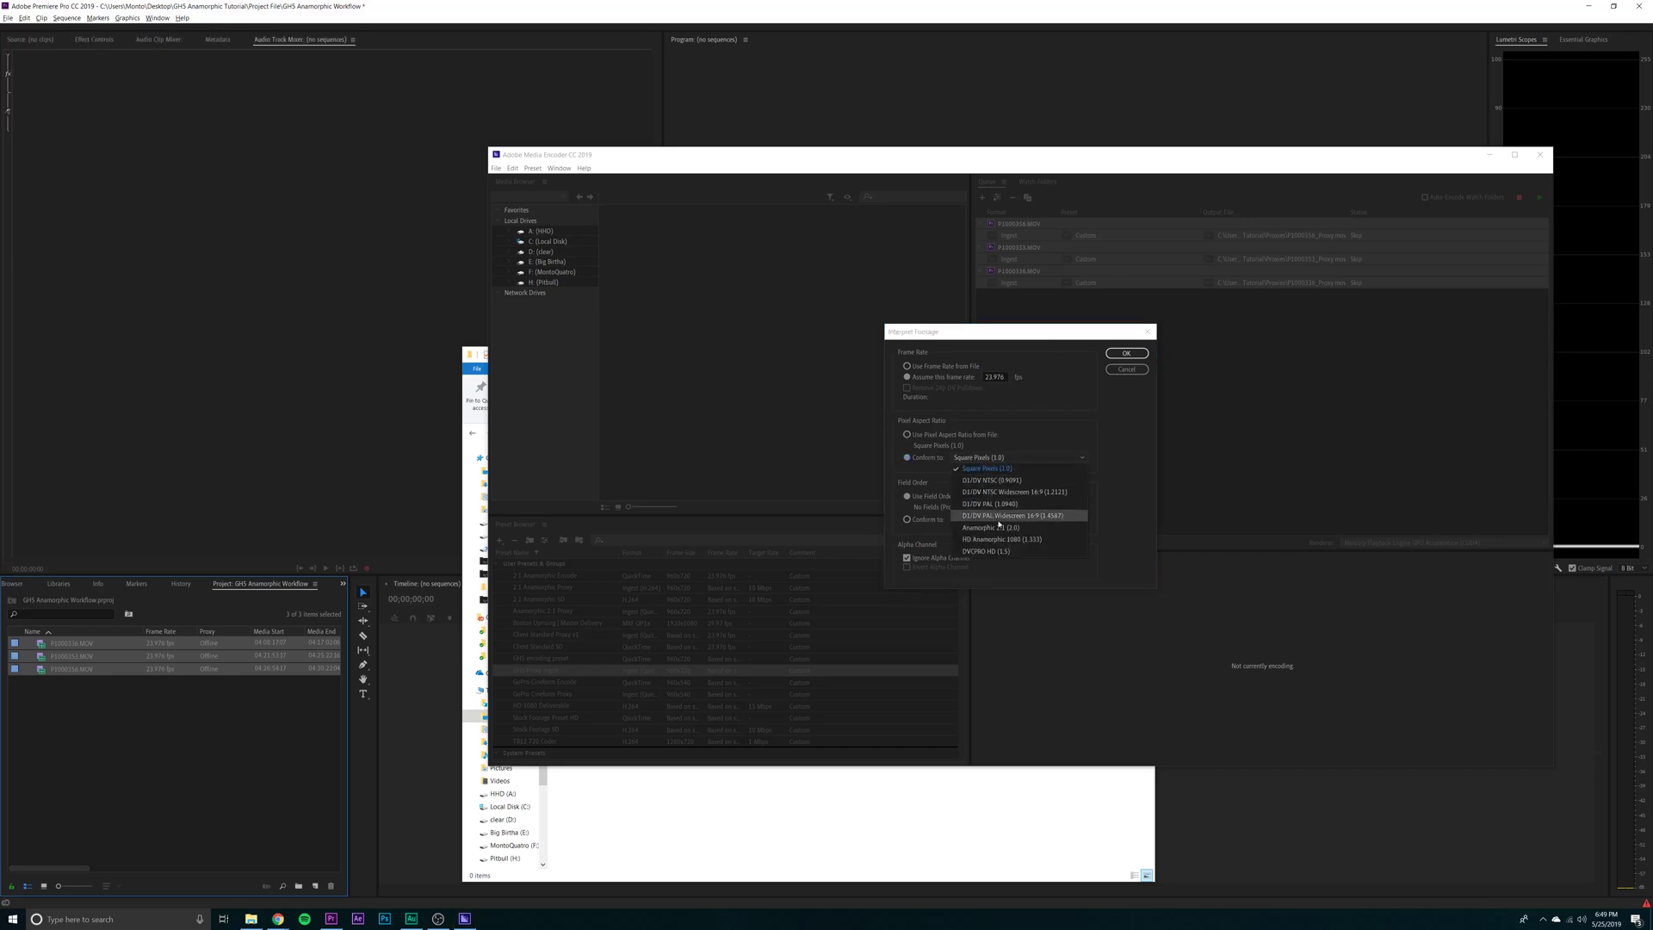
{"action": "left_click", "coordinate": [997, 527]}
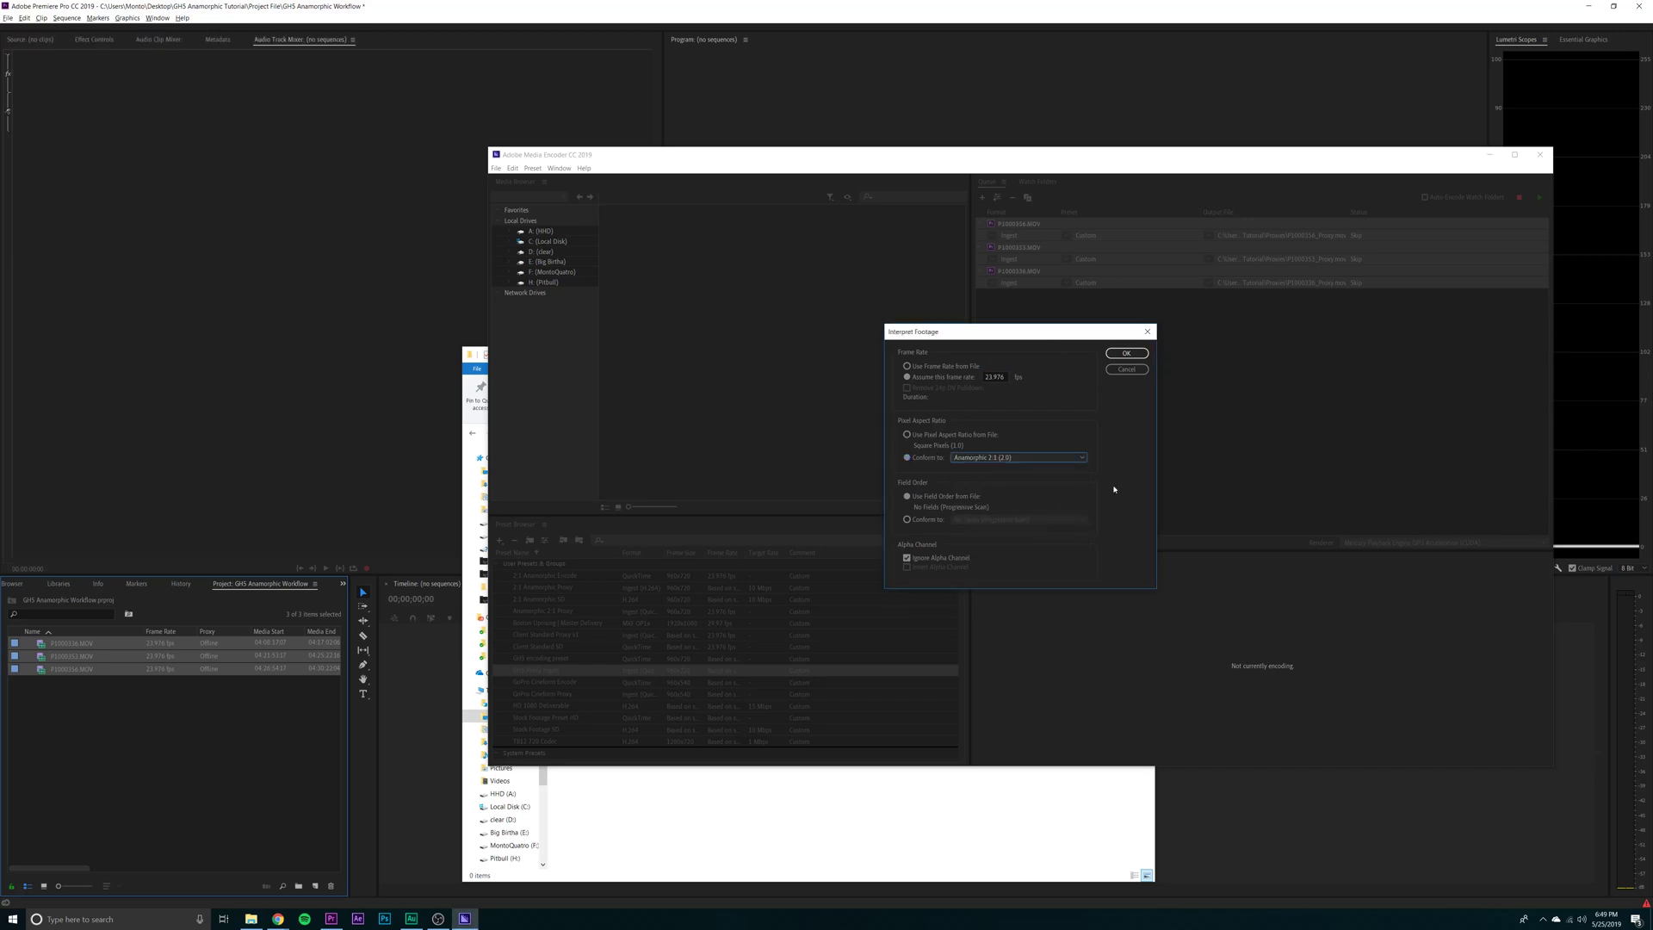
{"action": "left_click", "coordinate": [1127, 355]}
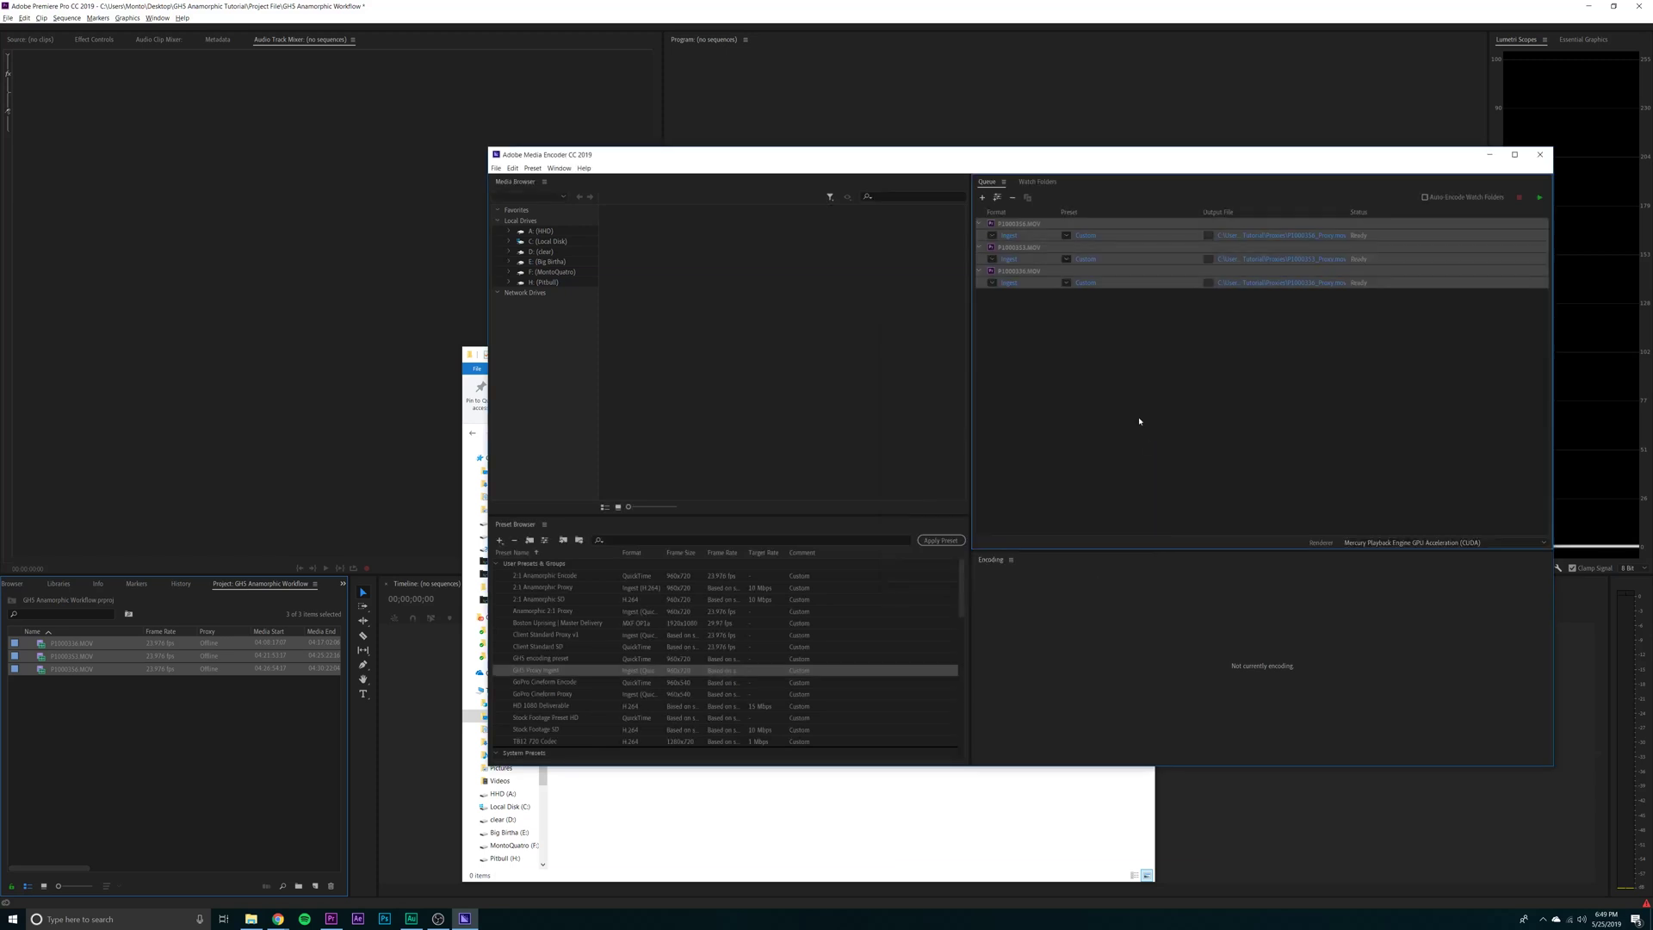
- Assign the GH5 Proxy Ingest preset to all three queued jobs and start the queue
{"action": "left_click", "coordinate": [1009, 282]}
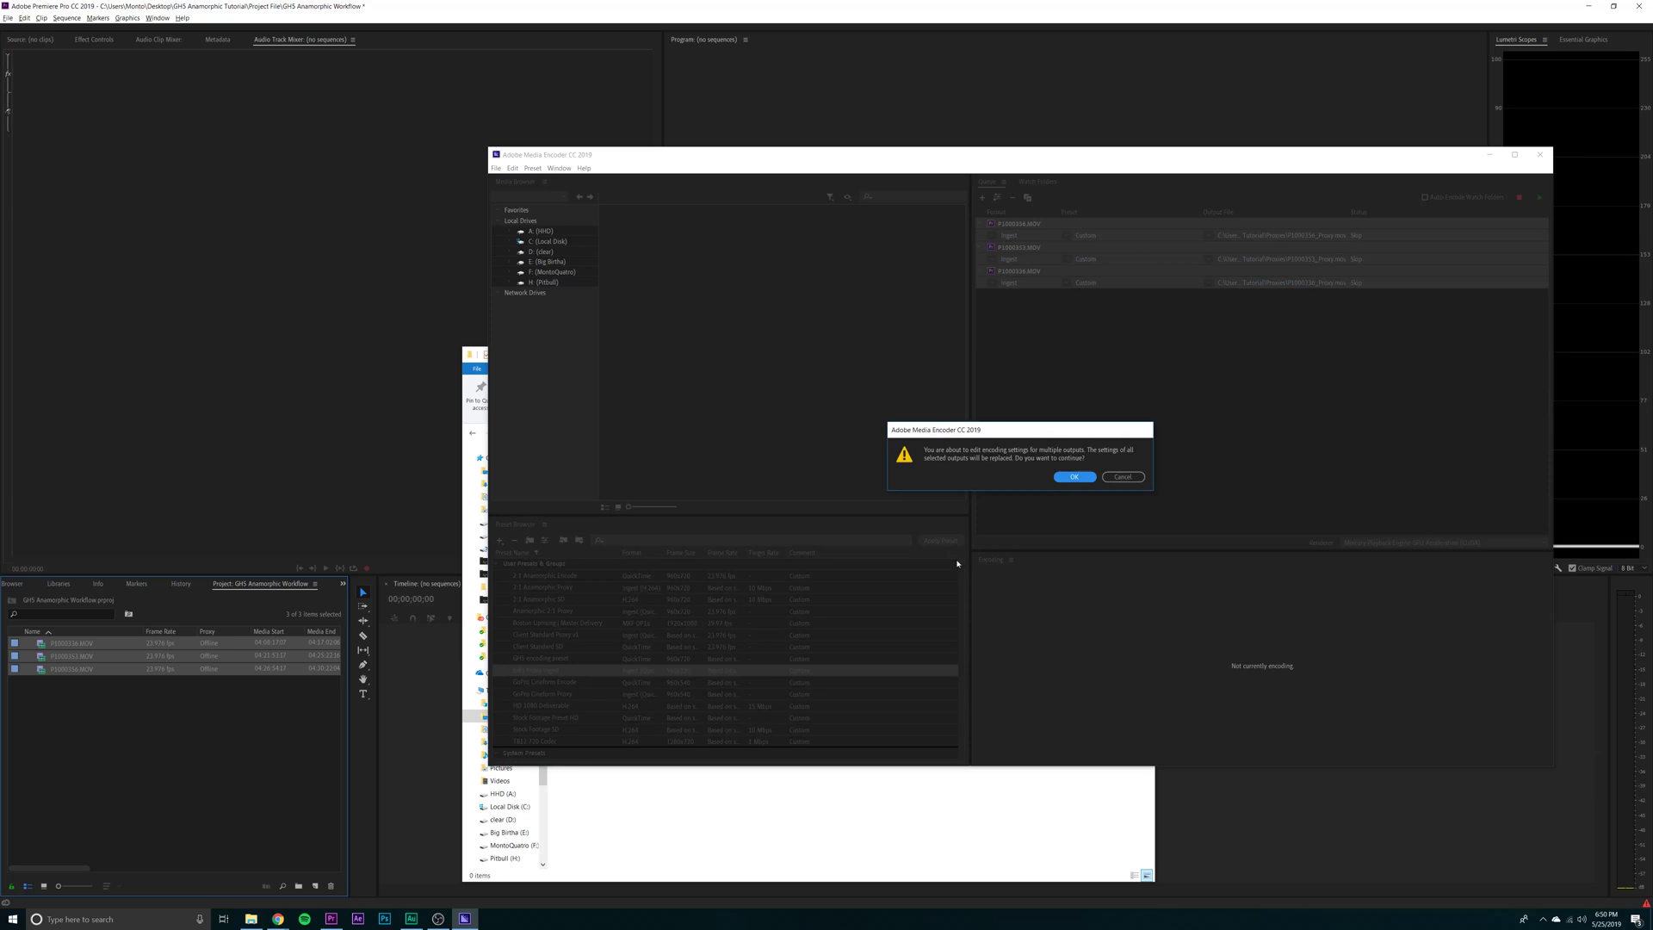
{"action": "left_click", "coordinate": [1075, 477]}
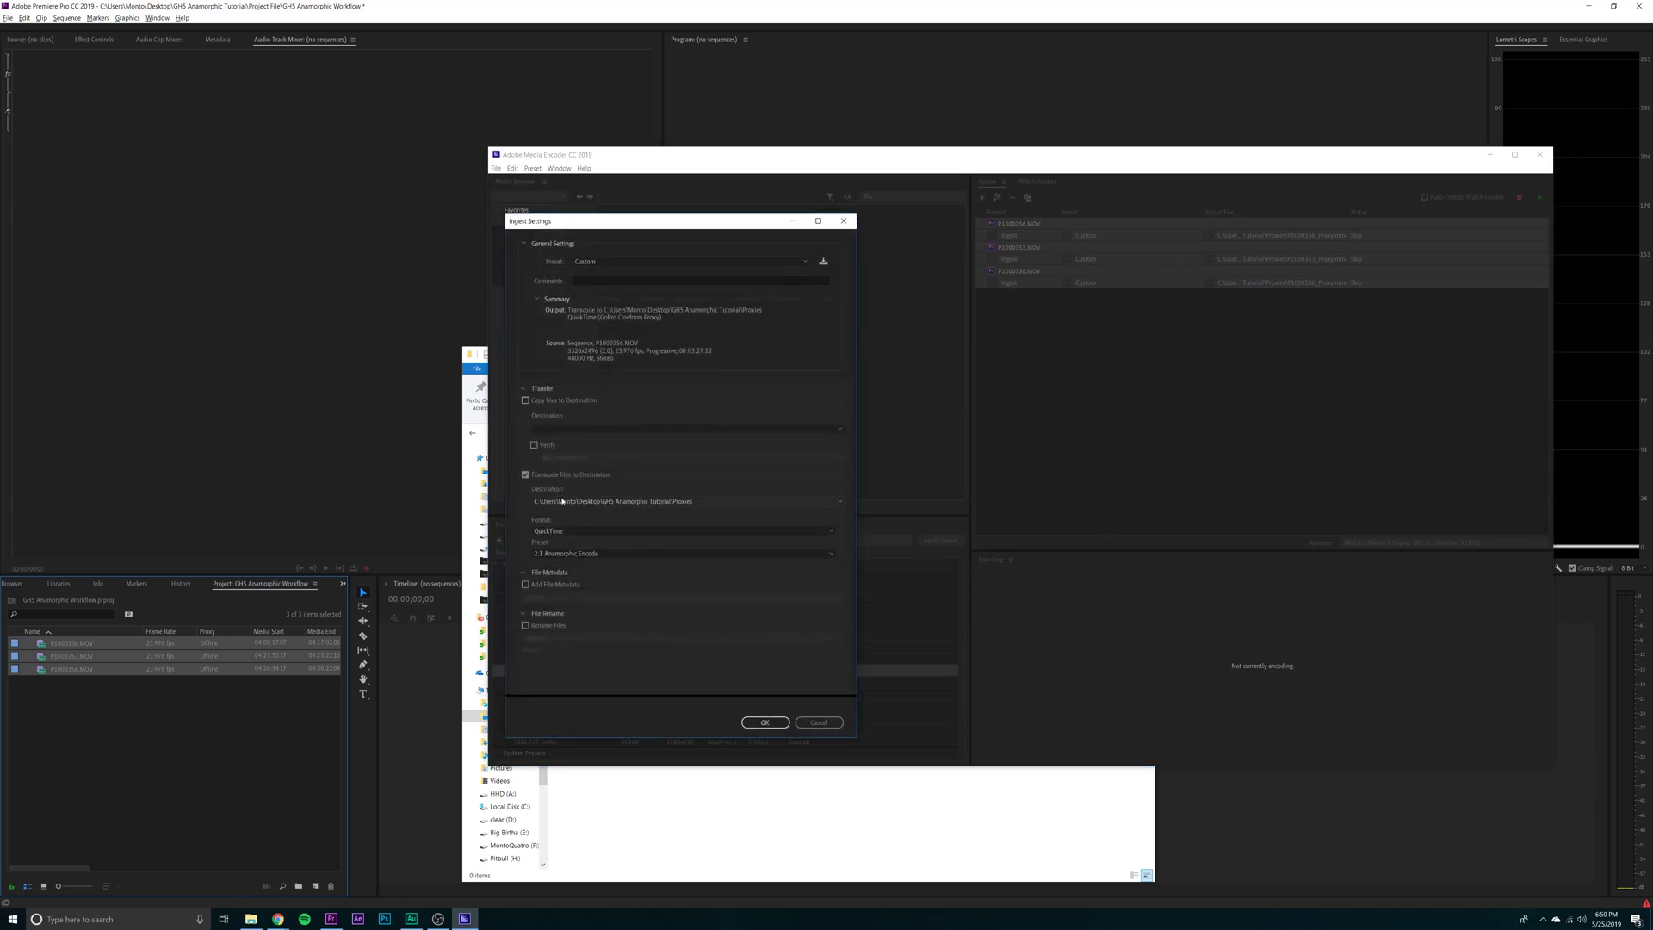
{"action": "left_click", "coordinate": [624, 531]}
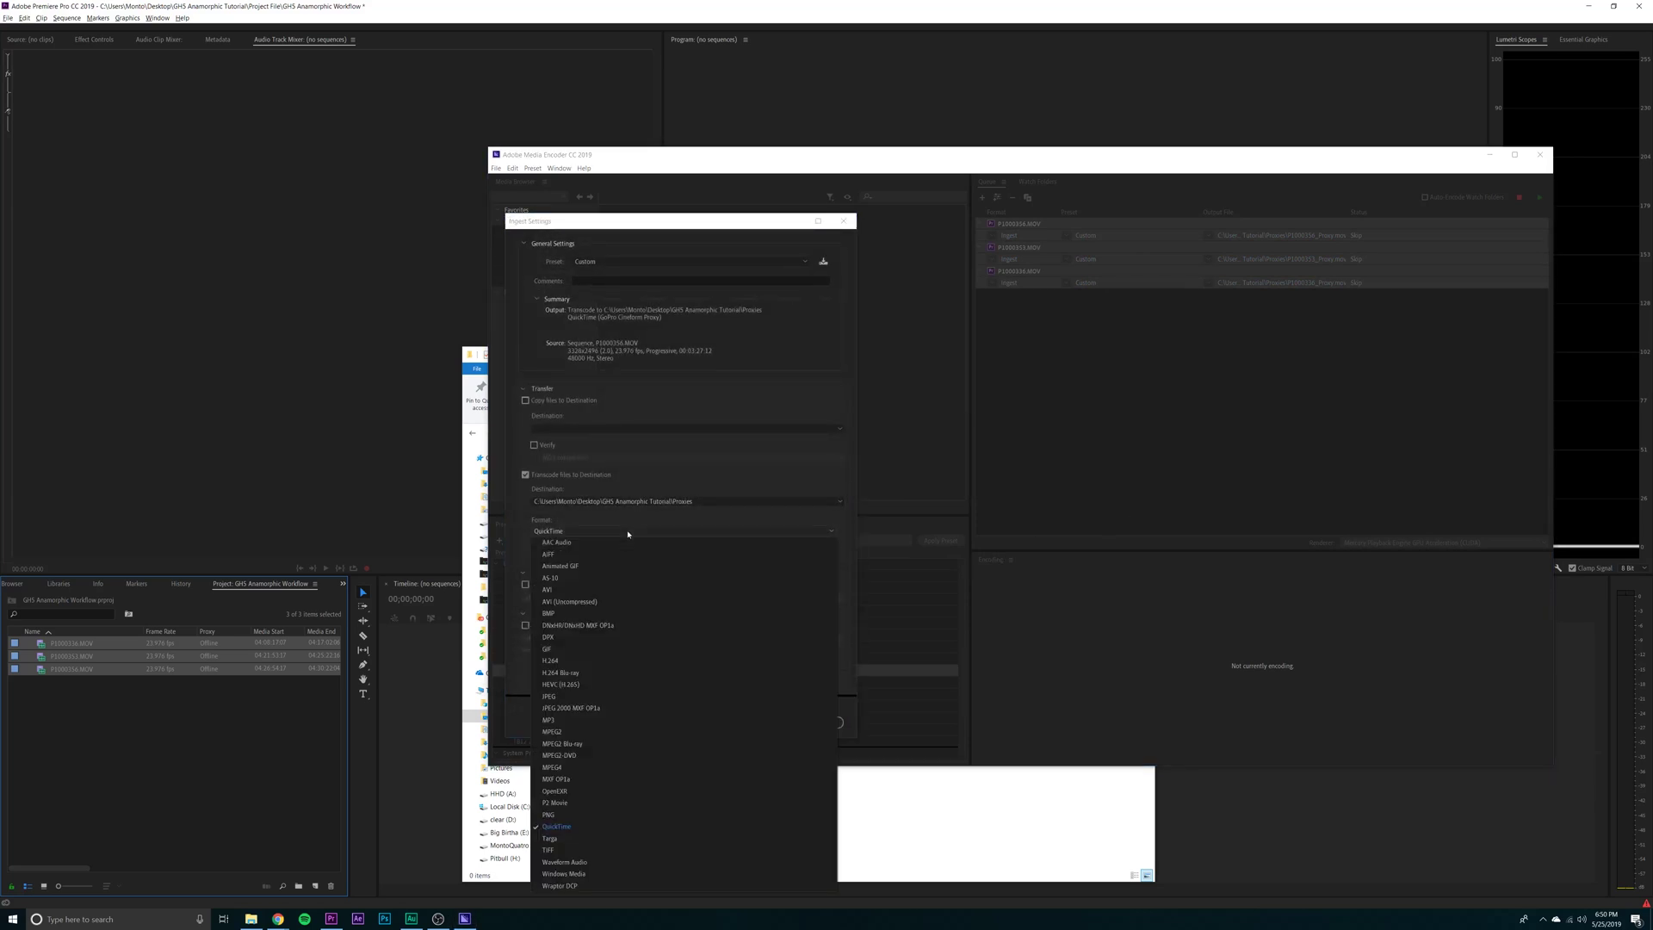
{"action": "left_click", "coordinate": [623, 531]}
{"action": "left_click", "coordinate": [623, 553]}
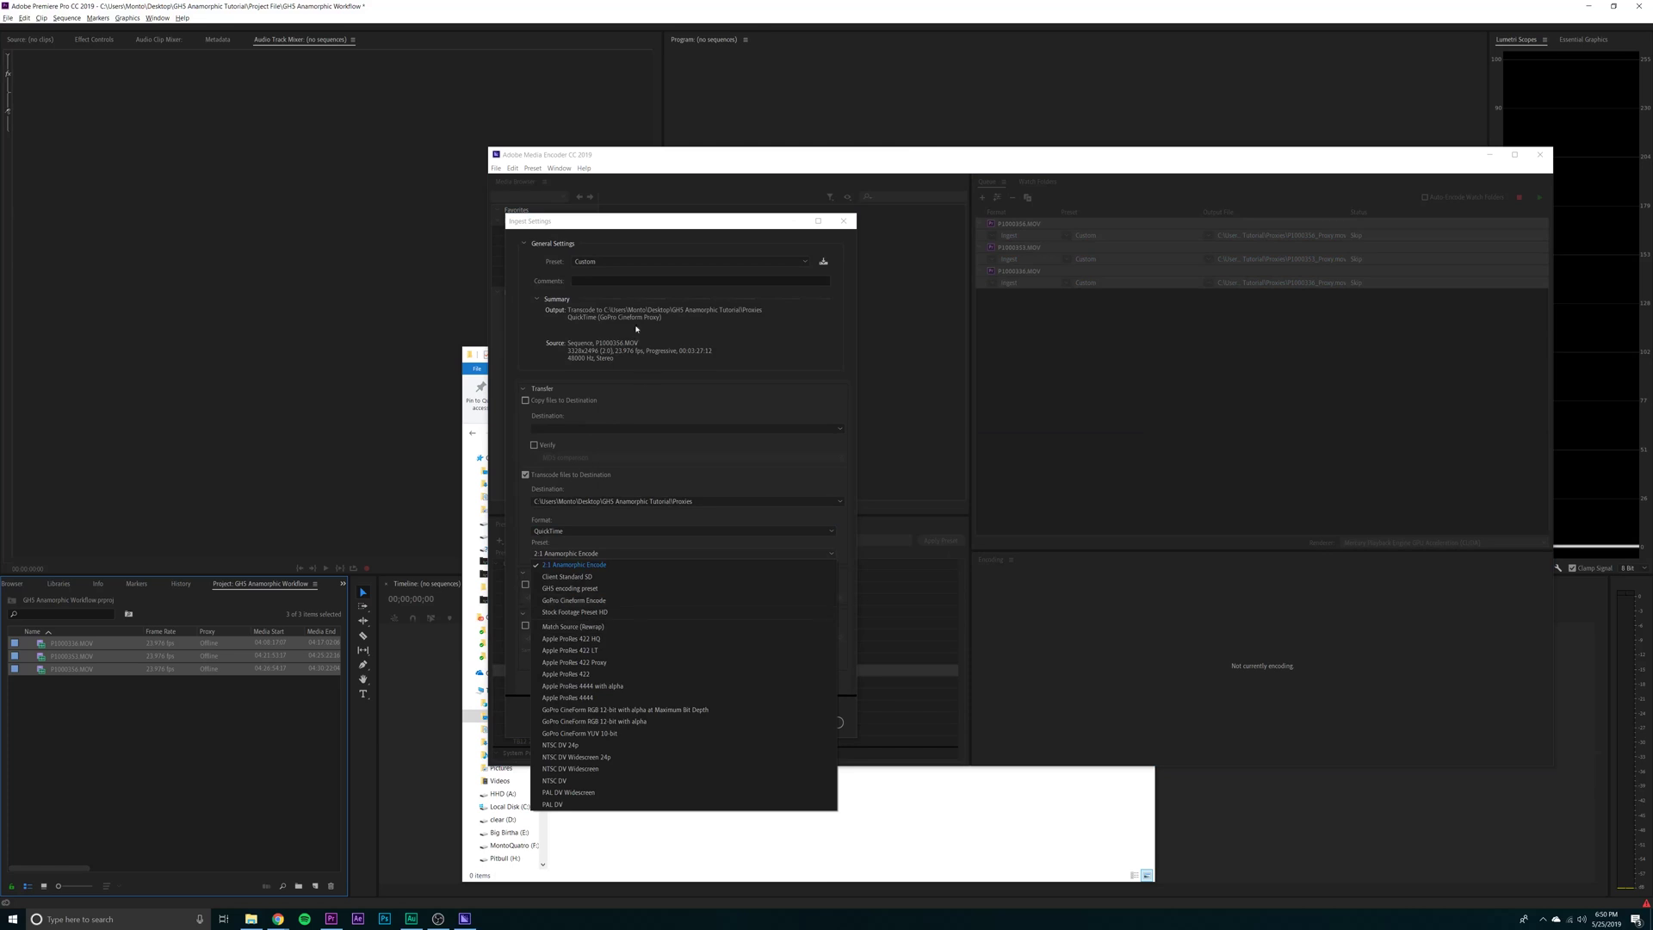
{"action": "left_click", "coordinate": [629, 262]}
{"action": "left_click", "coordinate": [630, 263]}
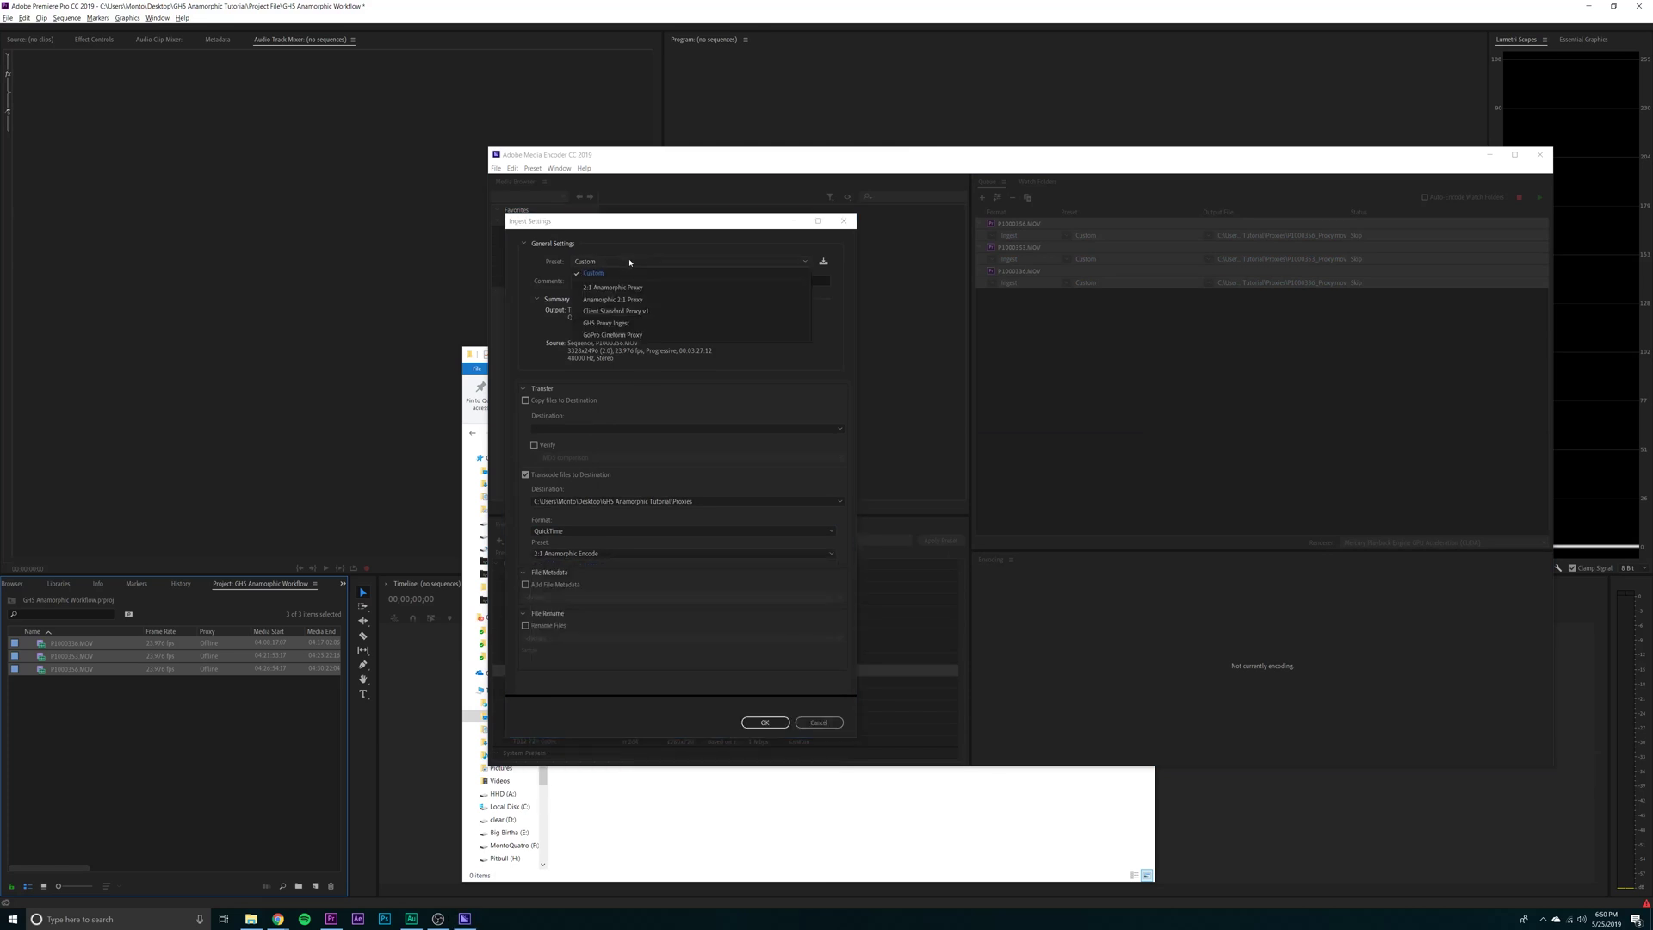
{"action": "left_click", "coordinate": [639, 324]}
{"action": "left_click", "coordinate": [765, 722]}
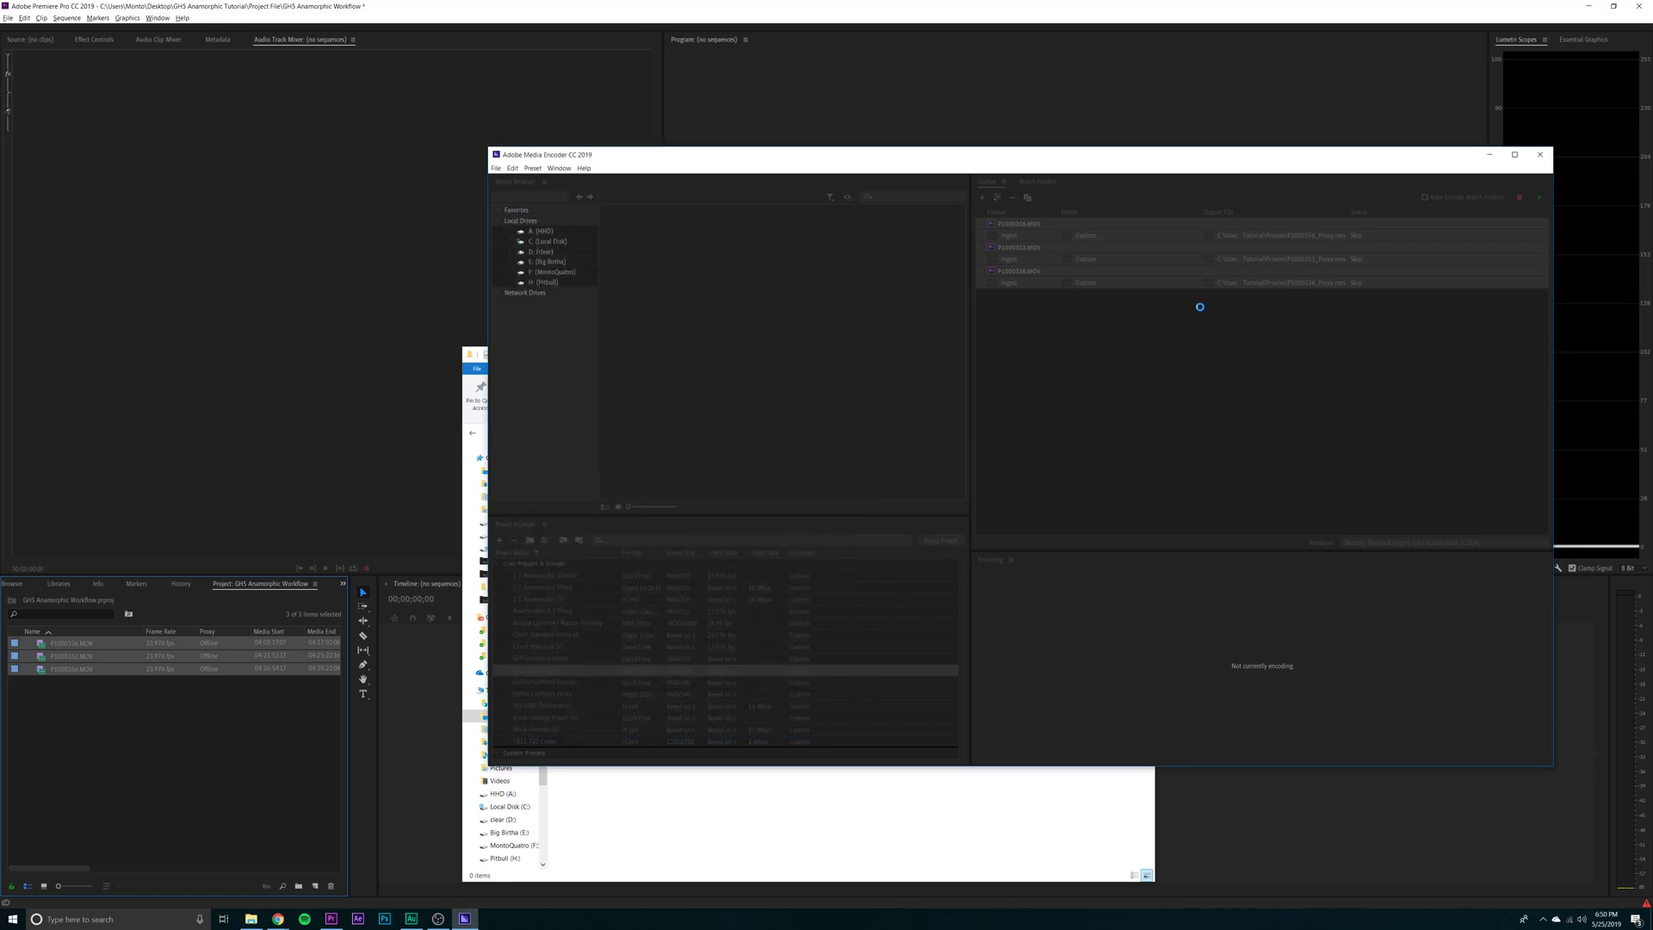
{"action": "left_click", "coordinate": [1541, 198]}
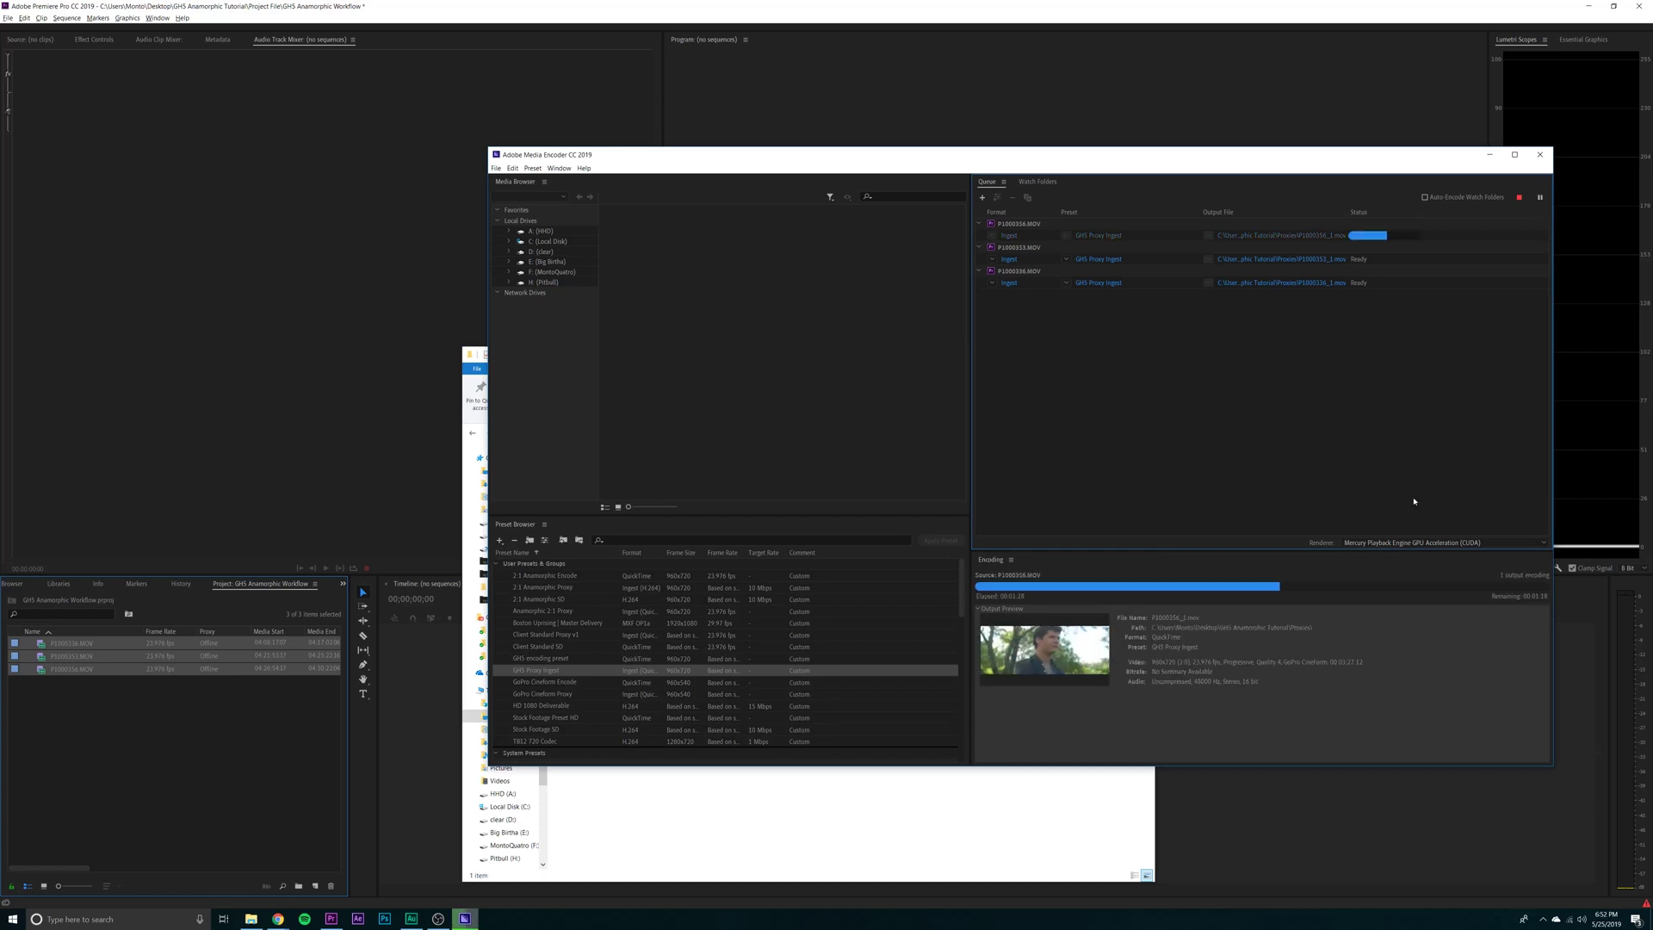
- Keep the renderer on Mercury Playback Engine GPU Acceleration (CUDA) while the three proxies encode
{"action": "left_click", "coordinate": [1424, 540]}
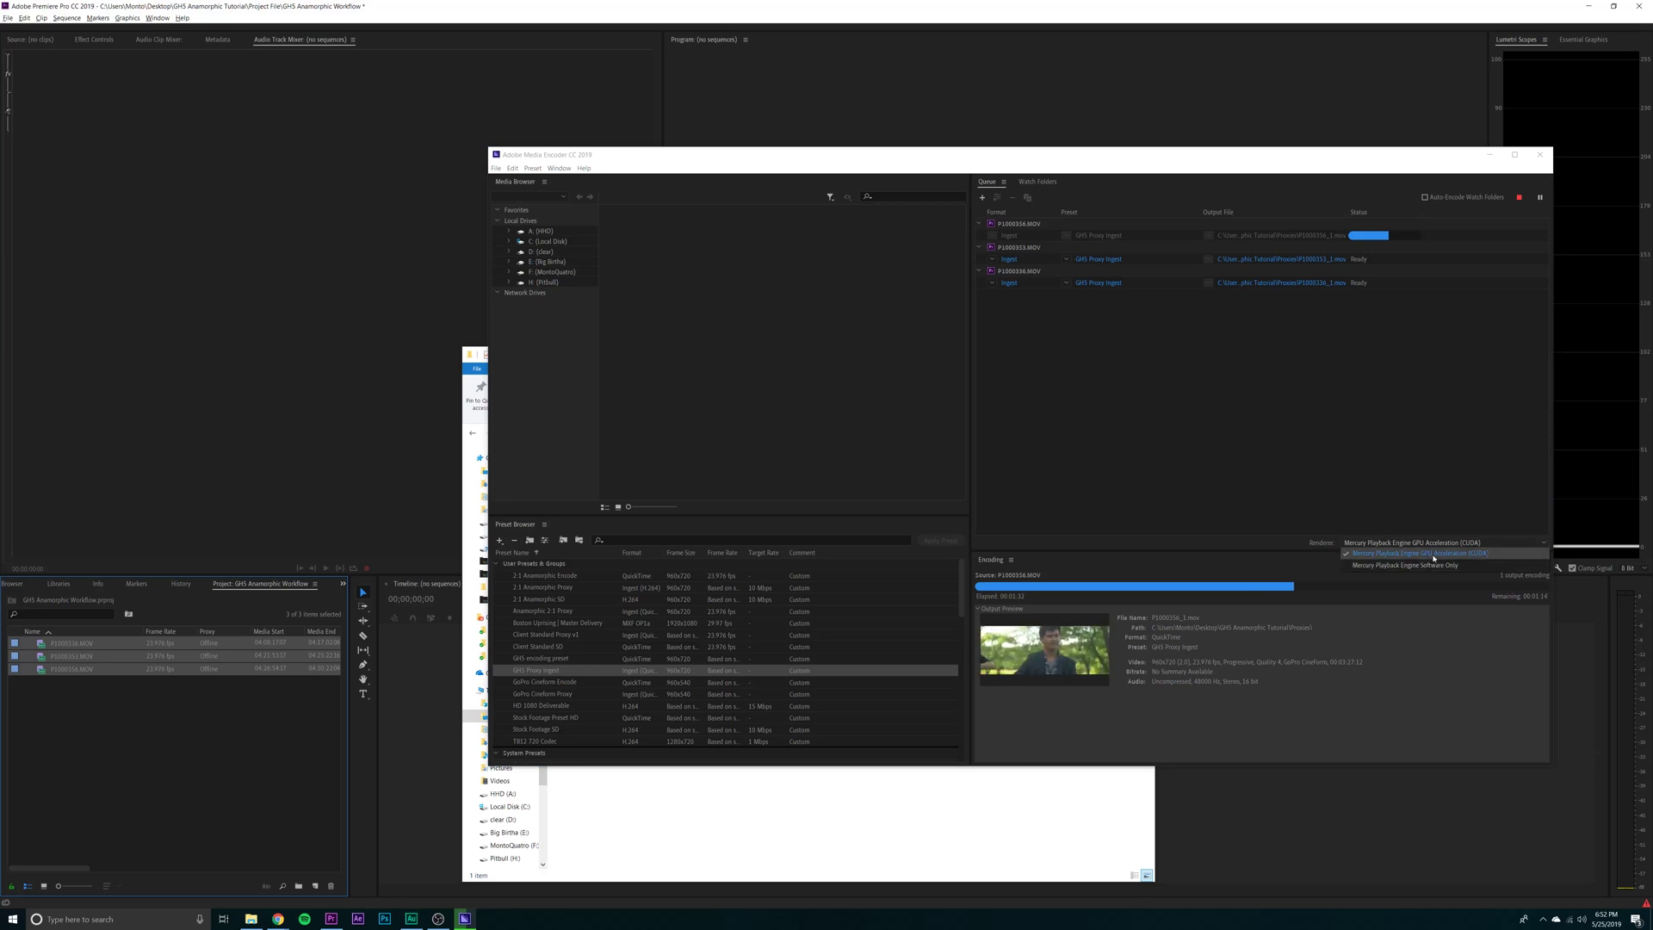
{"action": "left_click", "coordinate": [1414, 466]}
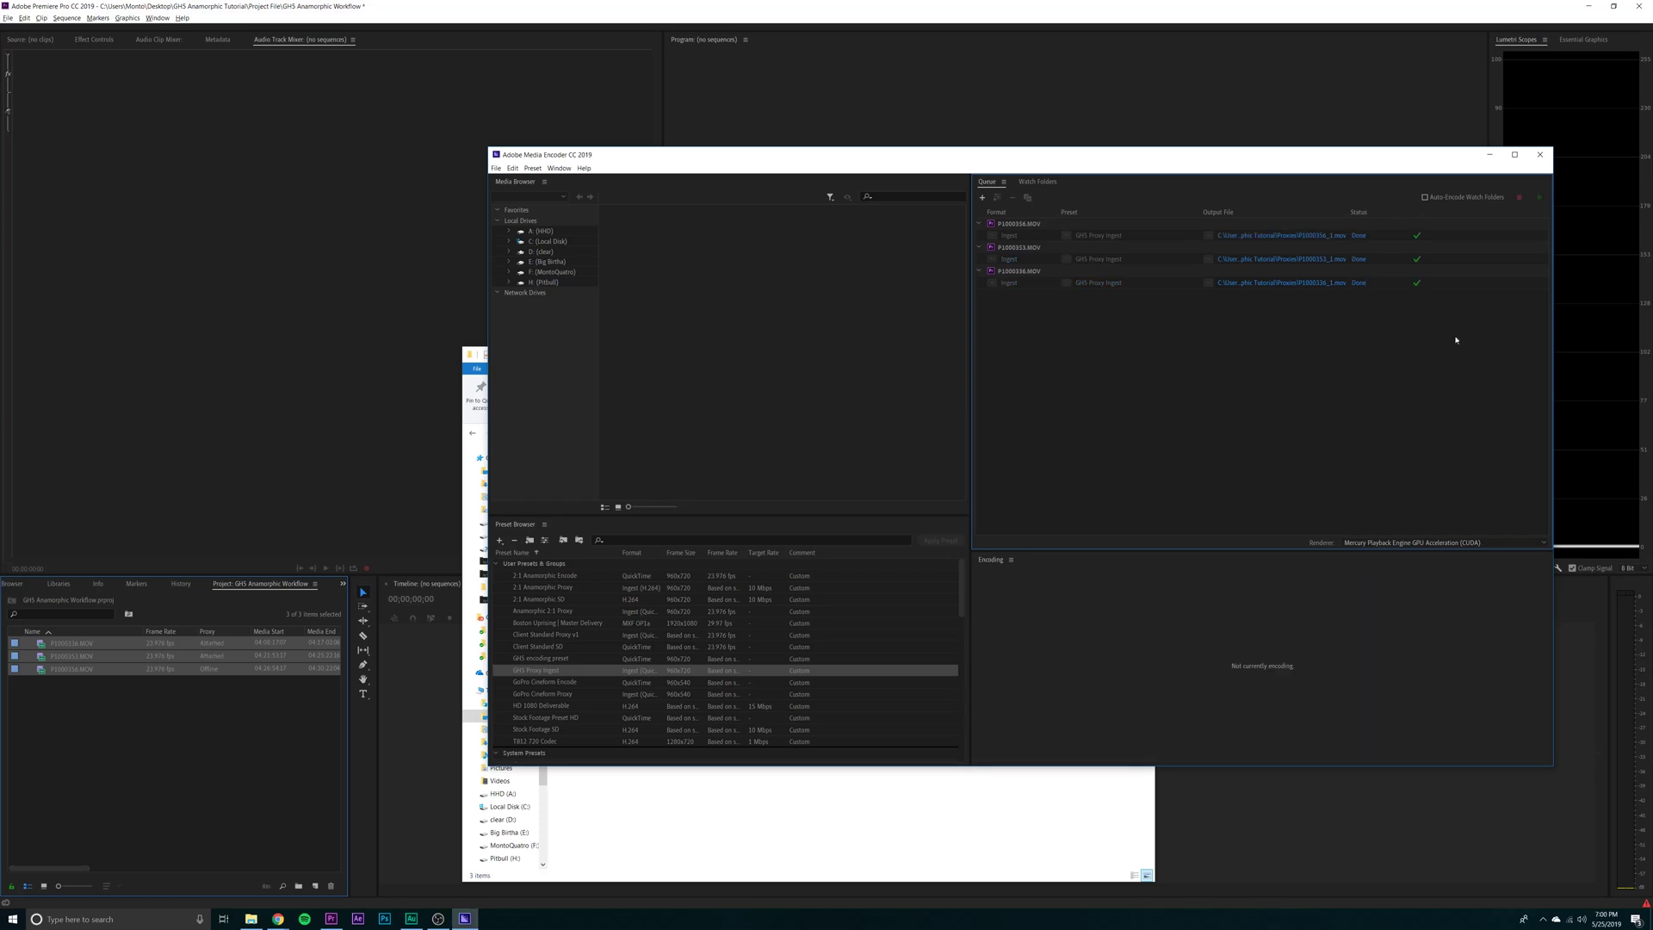
- Minimize Media Encoder and the Proxies folder to return to the Premiere project
{"action": "left_click", "coordinate": [1489, 155]}
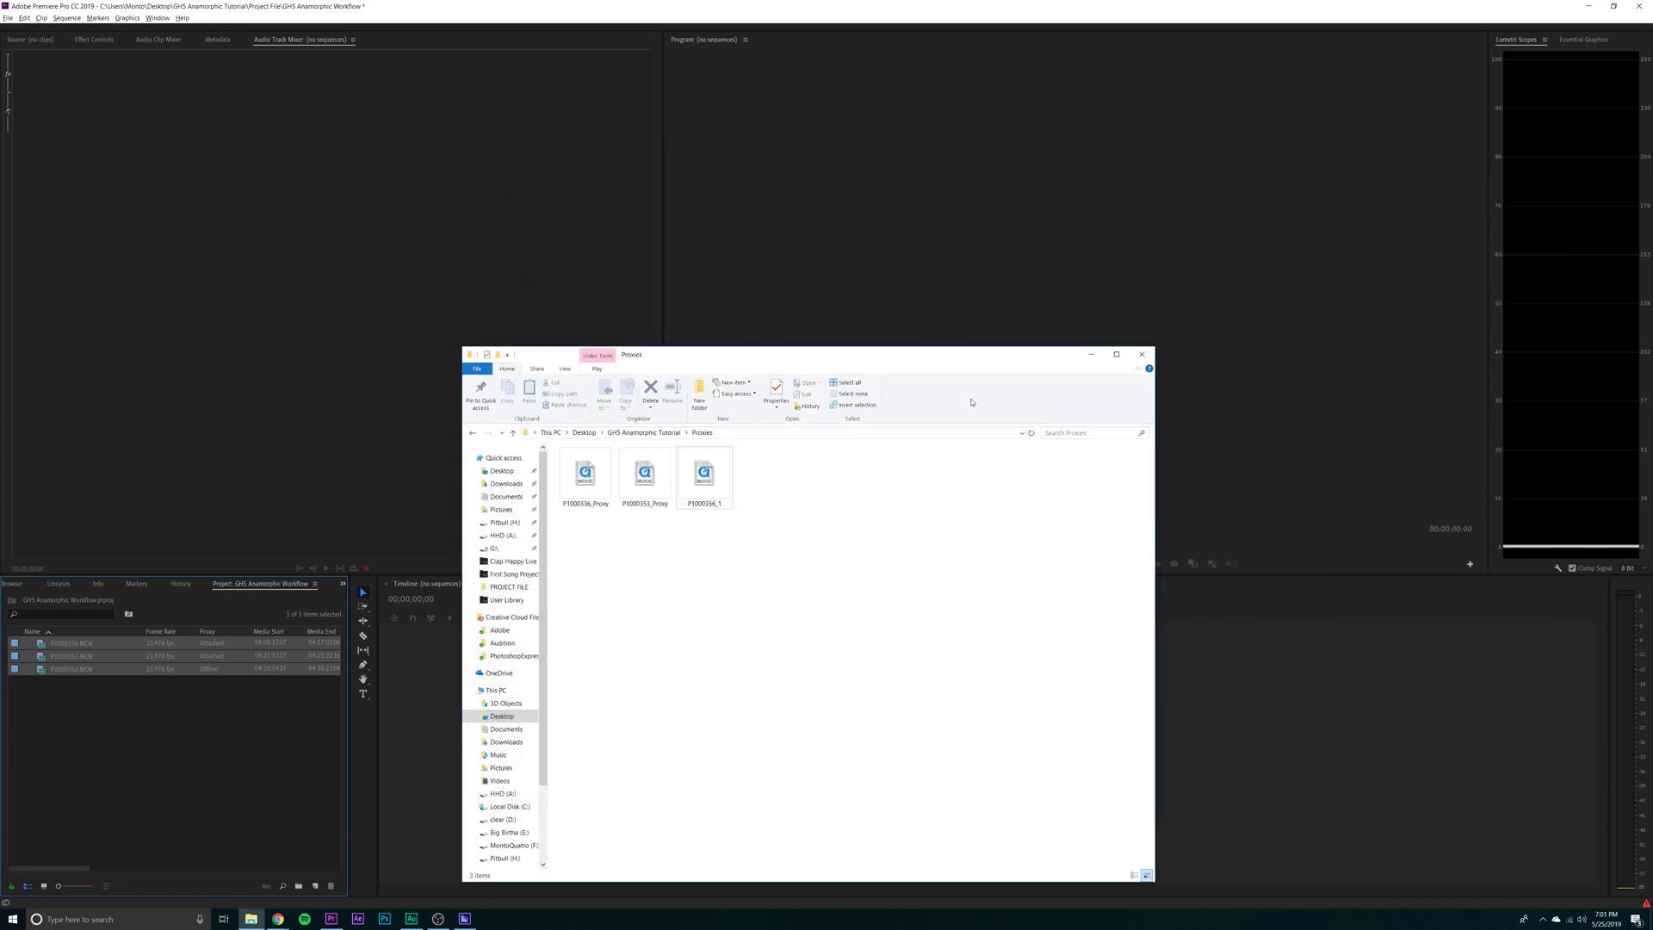
{"action": "left_click", "coordinate": [1091, 354]}
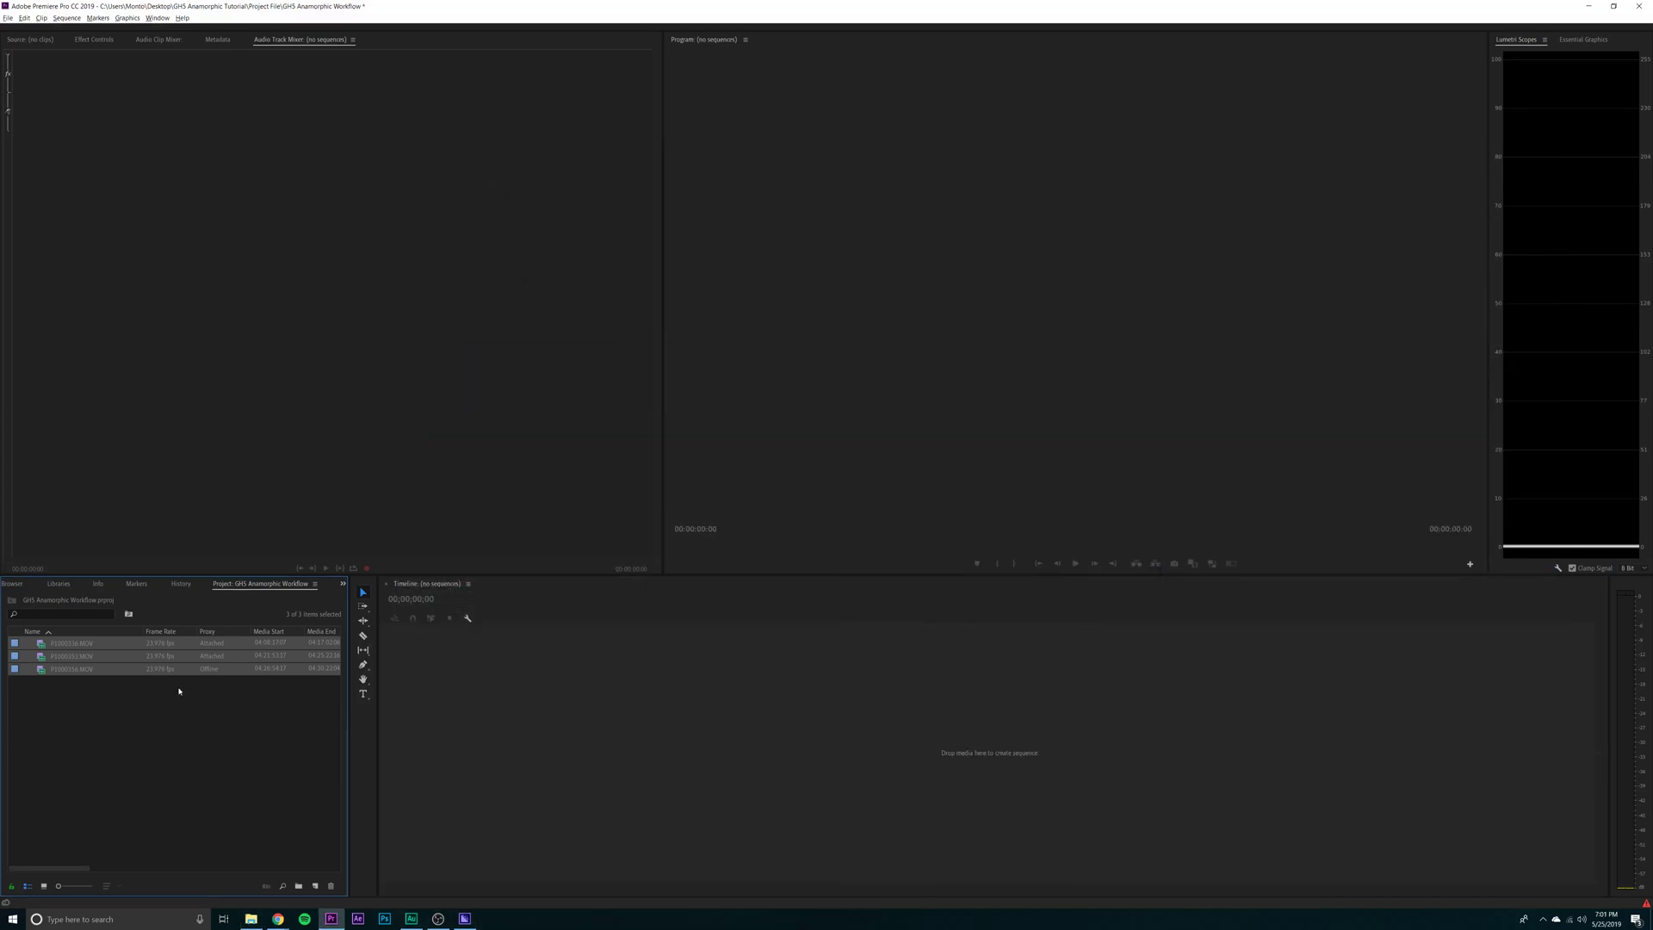
{"action": "left_click", "coordinate": [179, 691]}
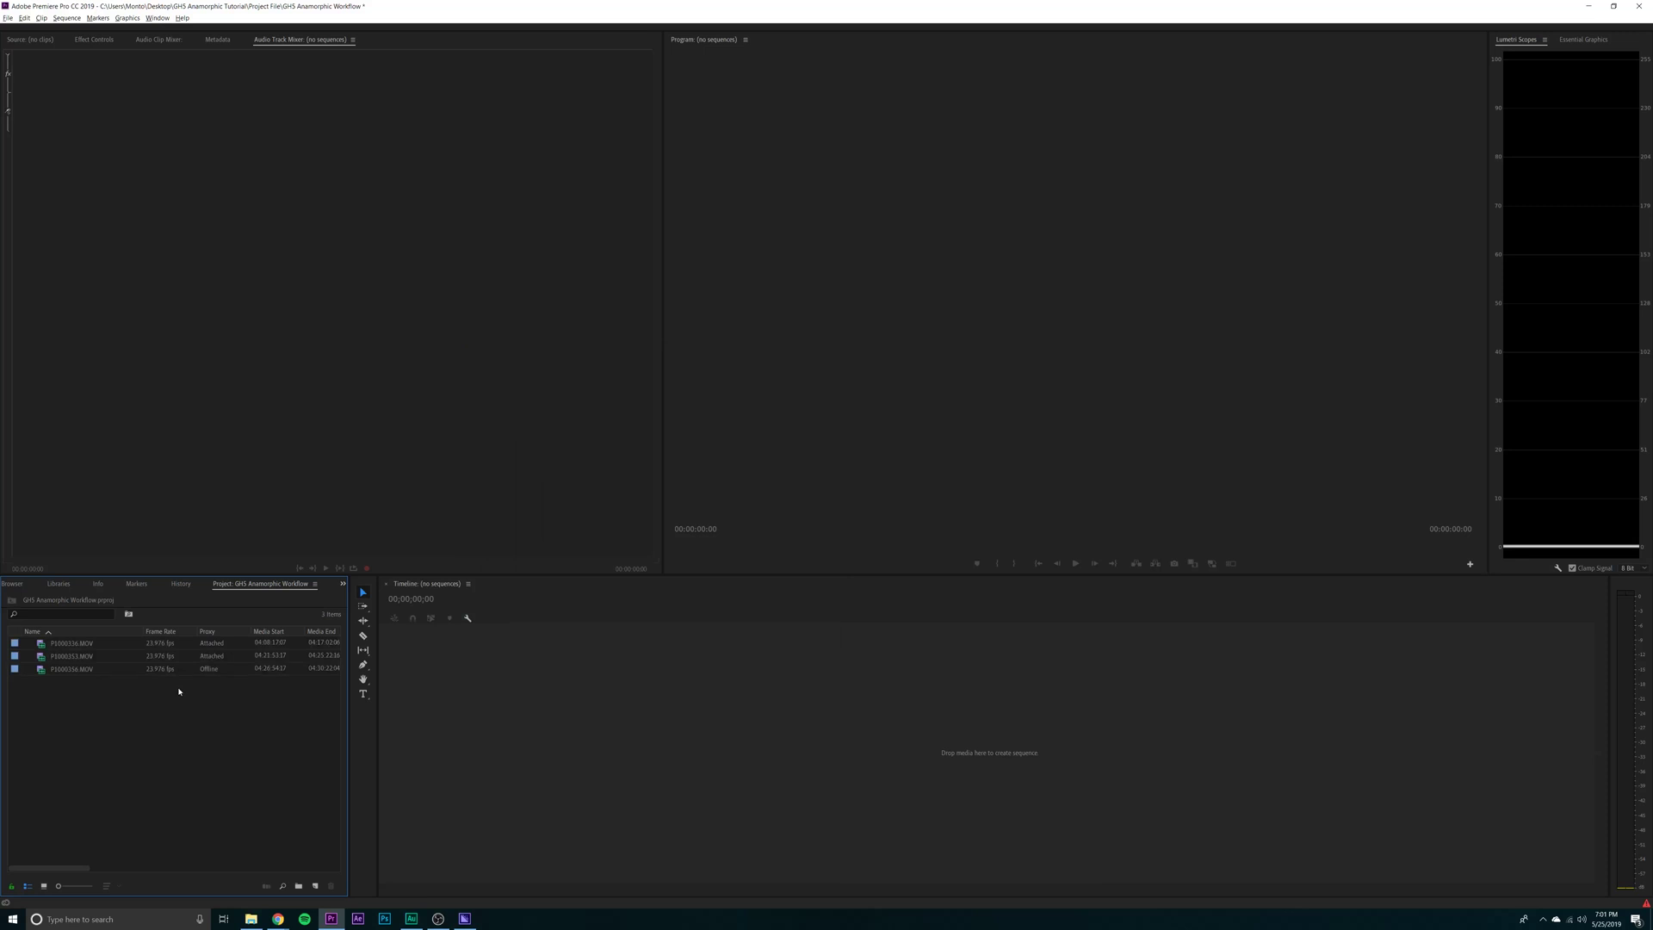
- Add the Proxy column to the Project panel through Metadata Display, searching 'prox'
{"action": "right_click", "coordinate": [185, 628]}
{"action": "left_click", "coordinate": [226, 637]}
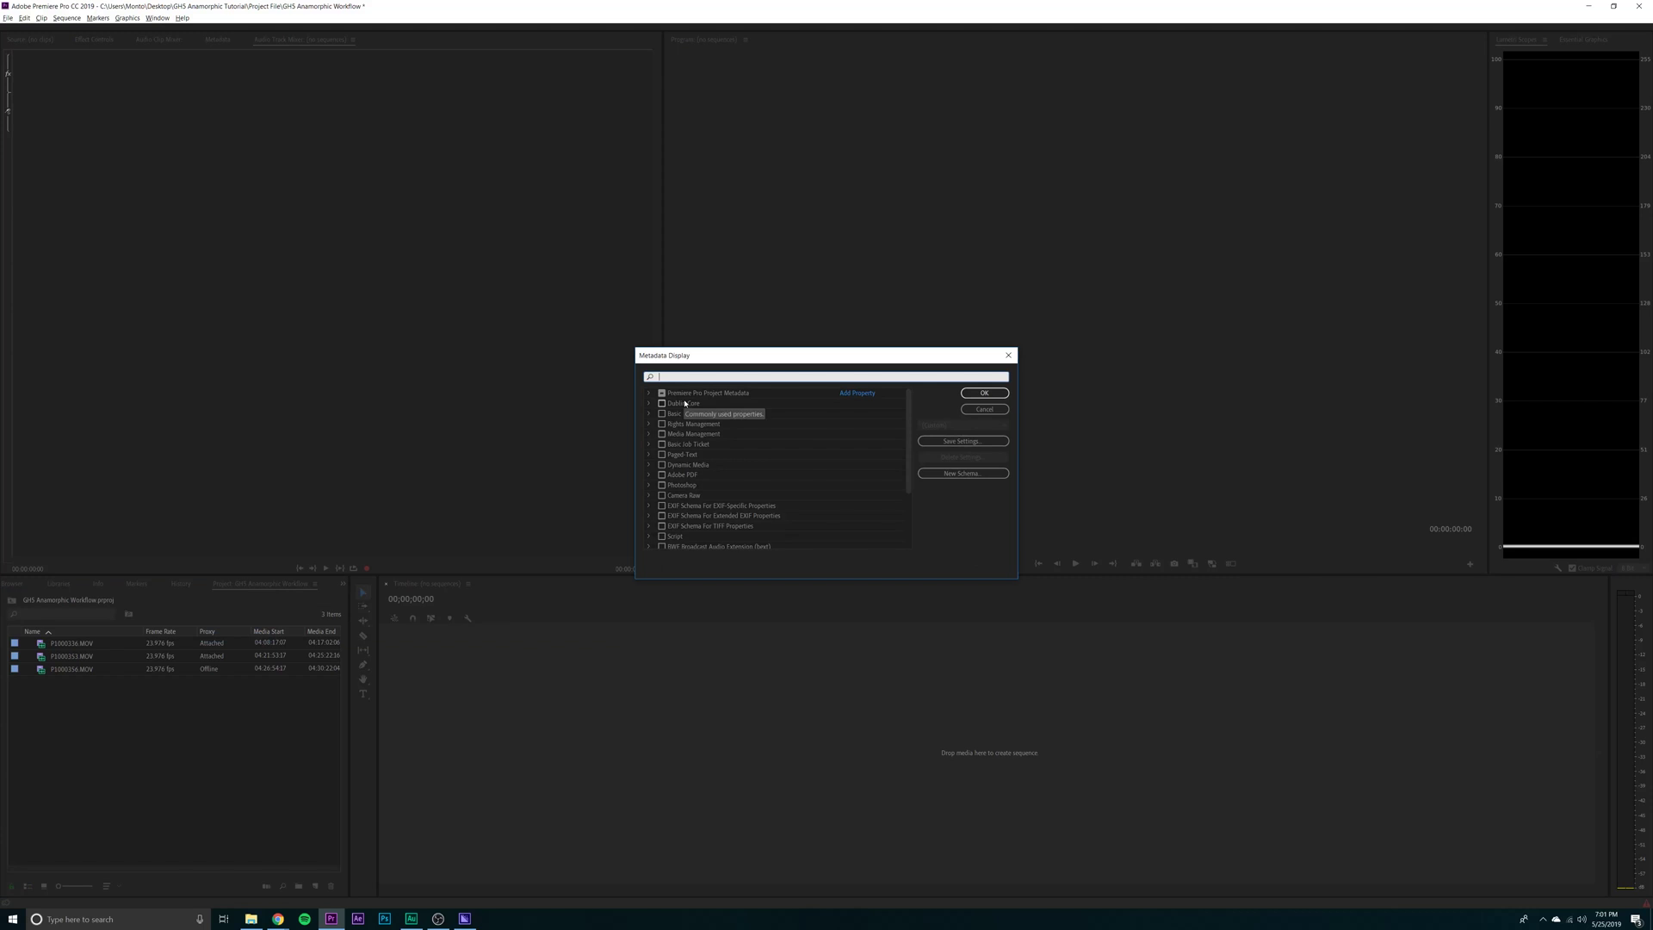
{"action": "type", "text": "proxy"}
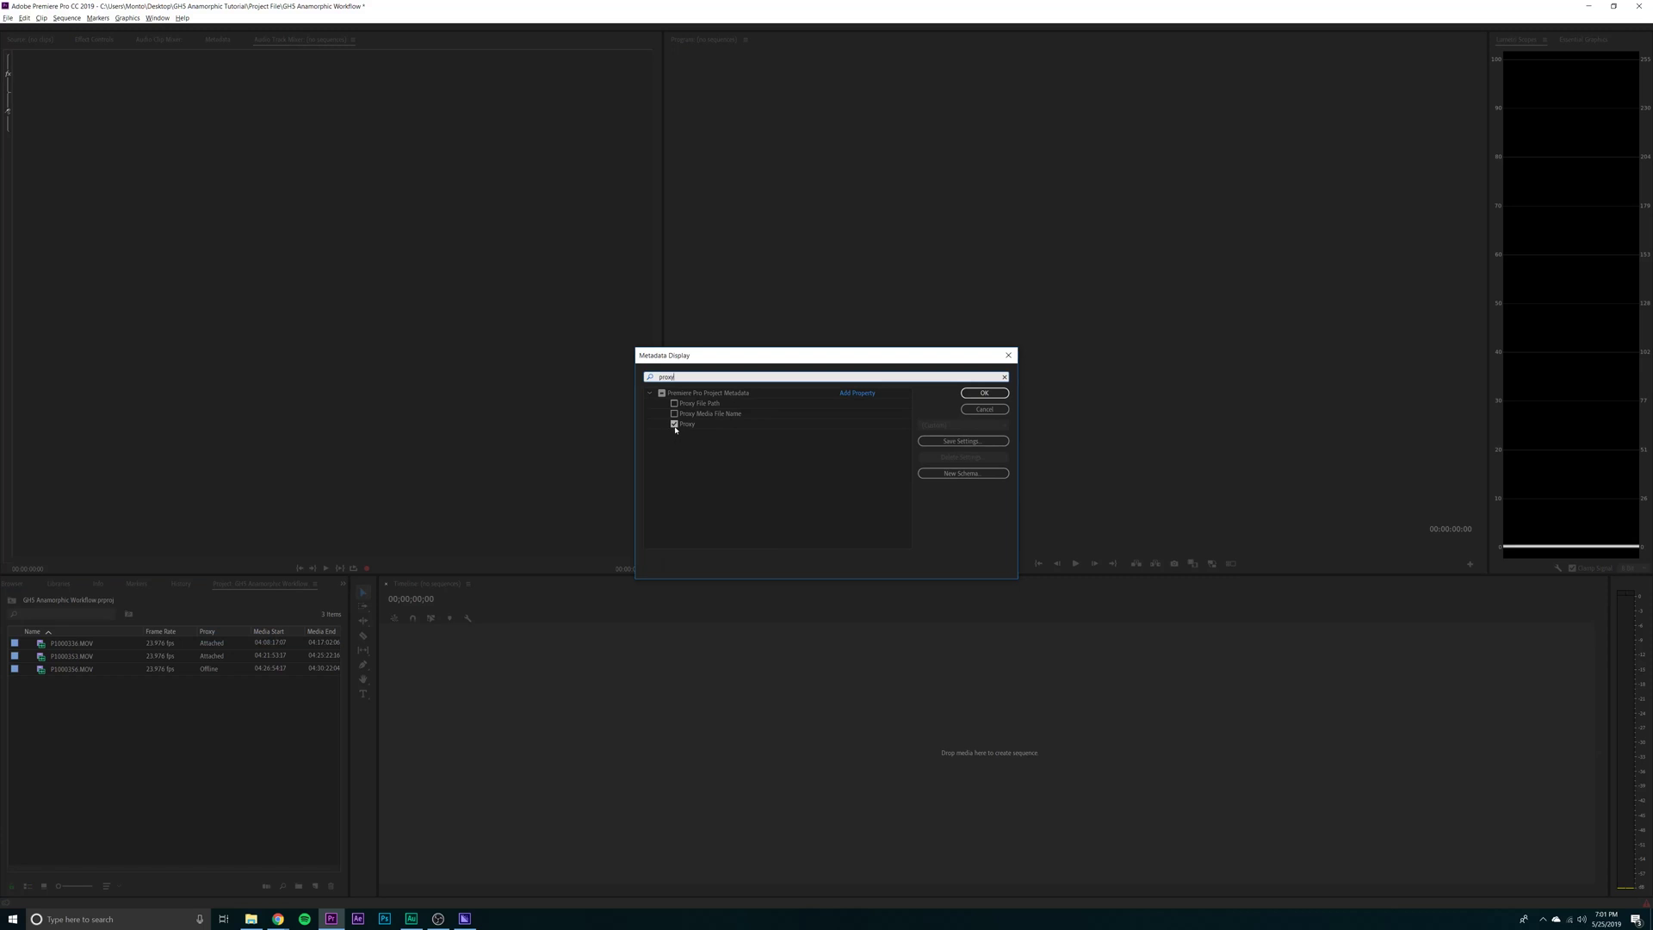
{"action": "left_click", "coordinate": [981, 393]}
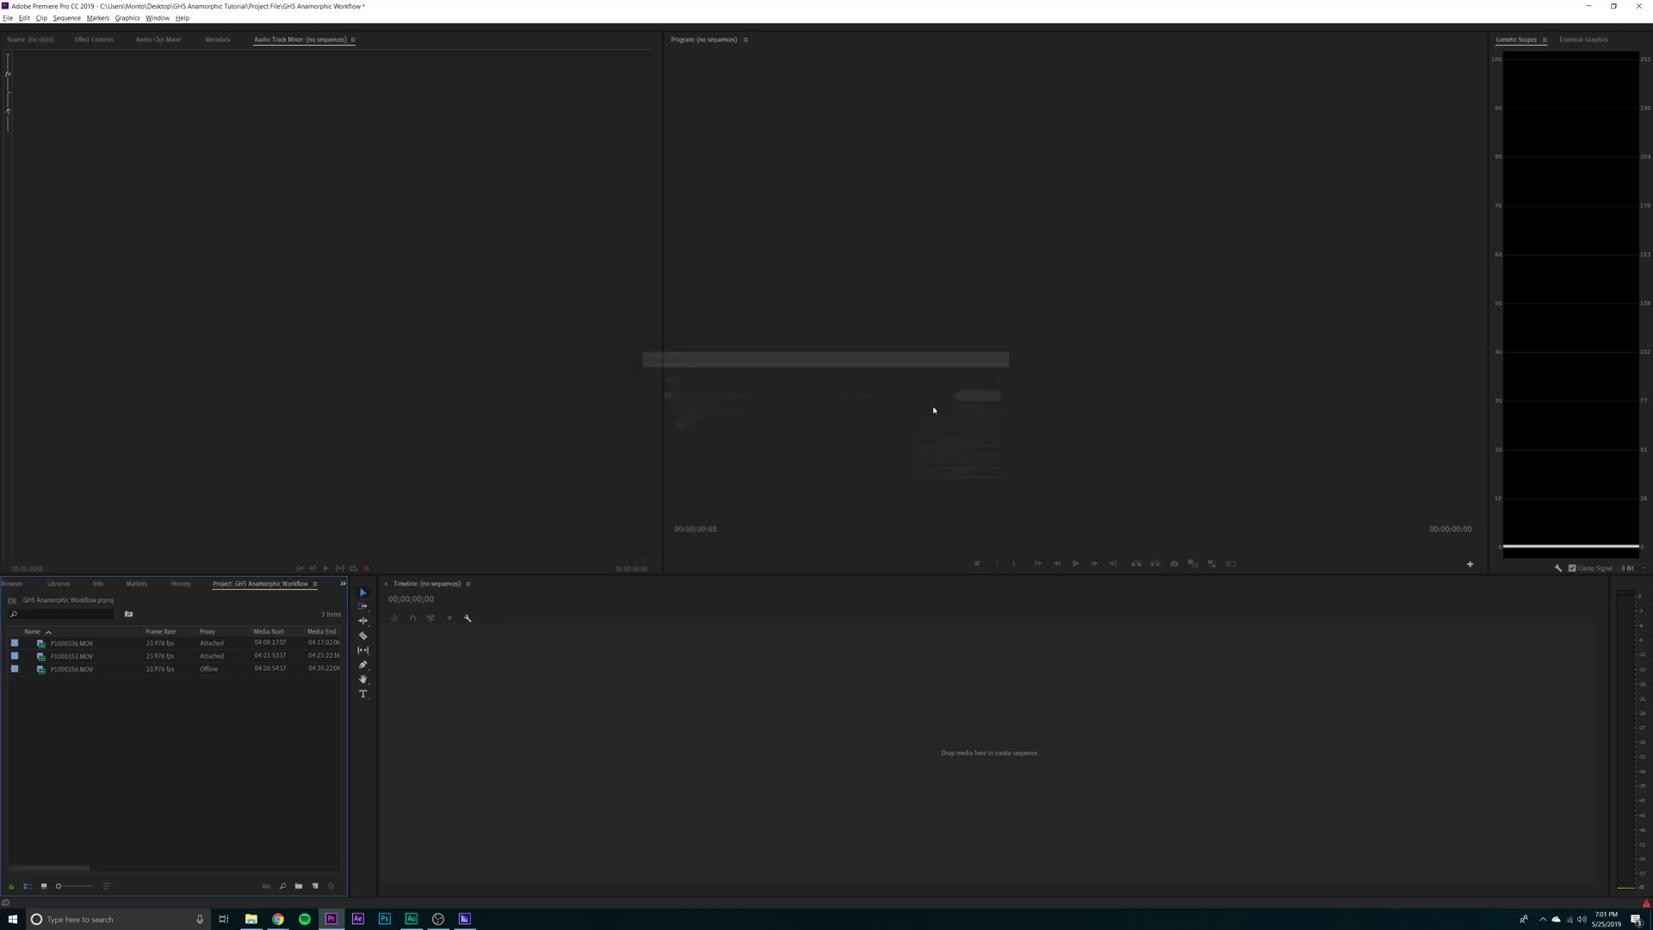
- Select the clip P1000356.MOV in the project list
{"action": "left_click", "coordinate": [181, 670]}
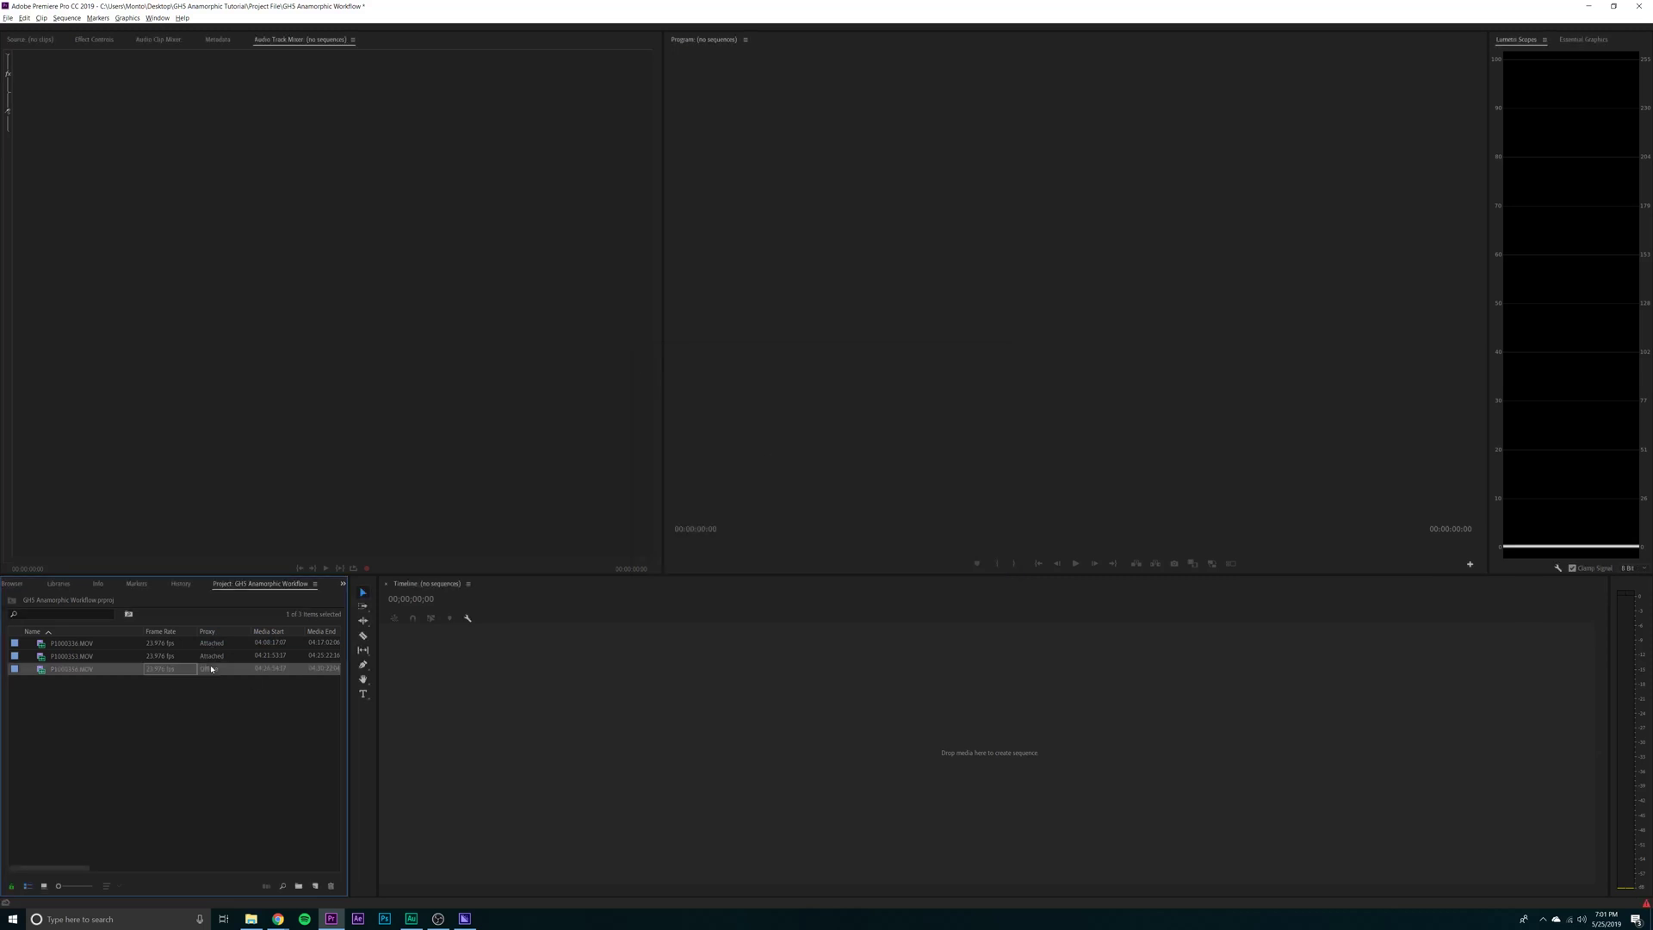
{"action": "left_click", "coordinate": [162, 686]}
{"action": "left_click", "coordinate": [83, 672]}
- Attach P1000336_Proxy from the Proxies folder as the proxy for P1000356.MOV
{"action": "right_click", "coordinate": [84, 673]}
{"action": "mouse_move", "coordinate": [204, 498]}
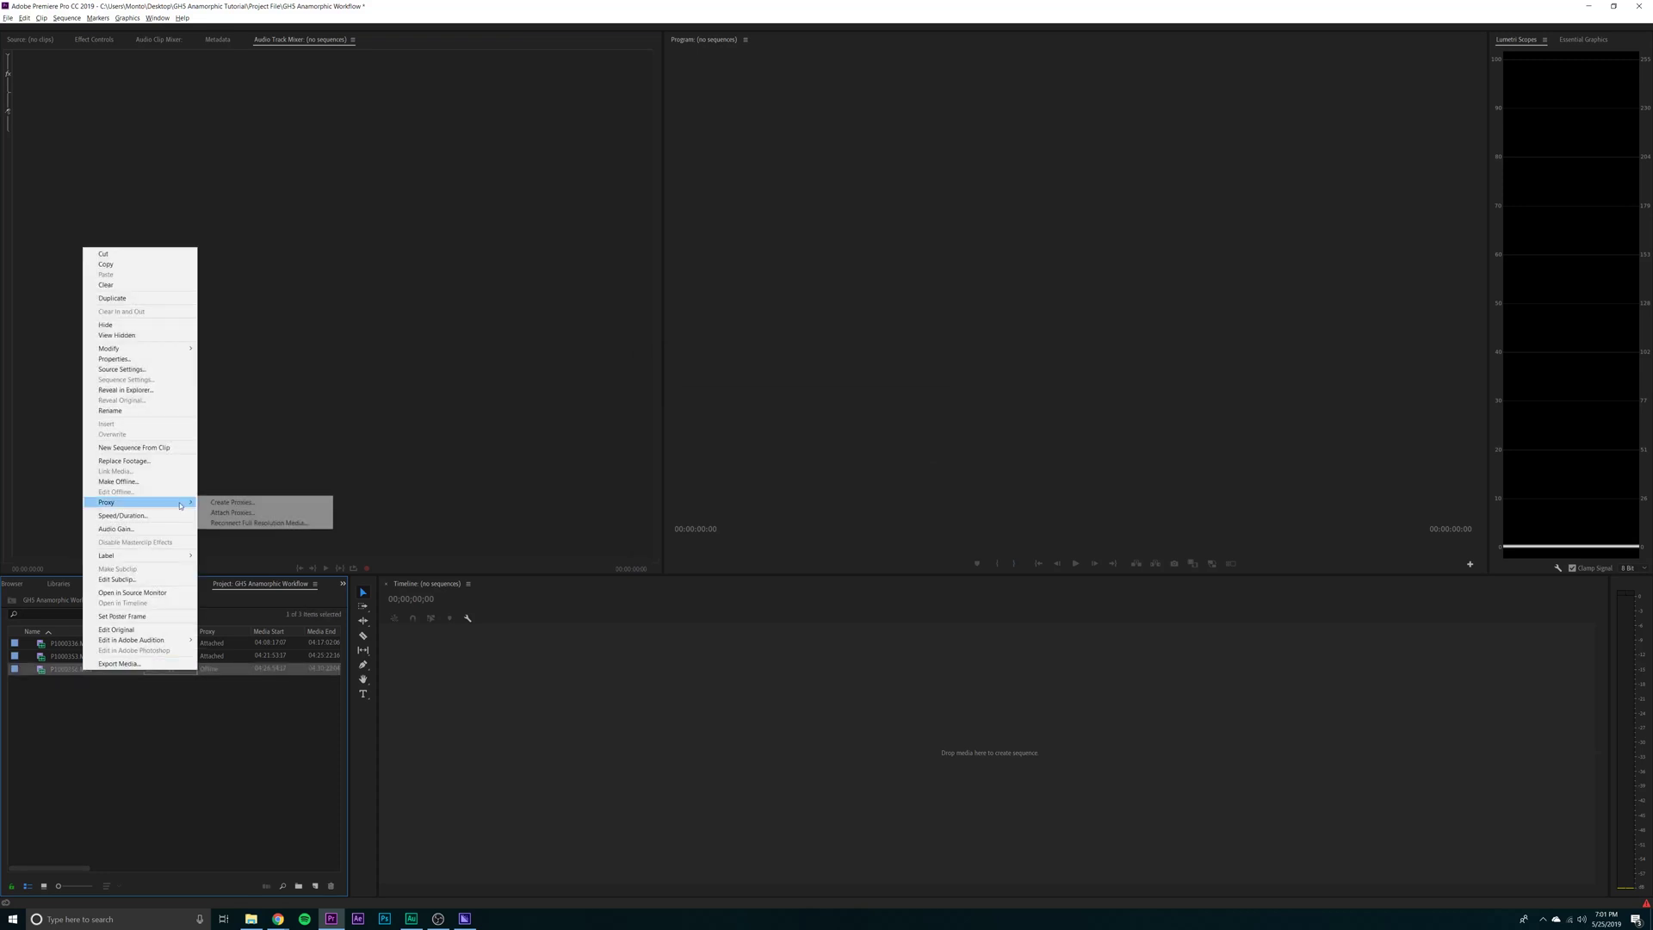
{"action": "left_click", "coordinate": [250, 514]}
{"action": "left_click", "coordinate": [639, 410]}
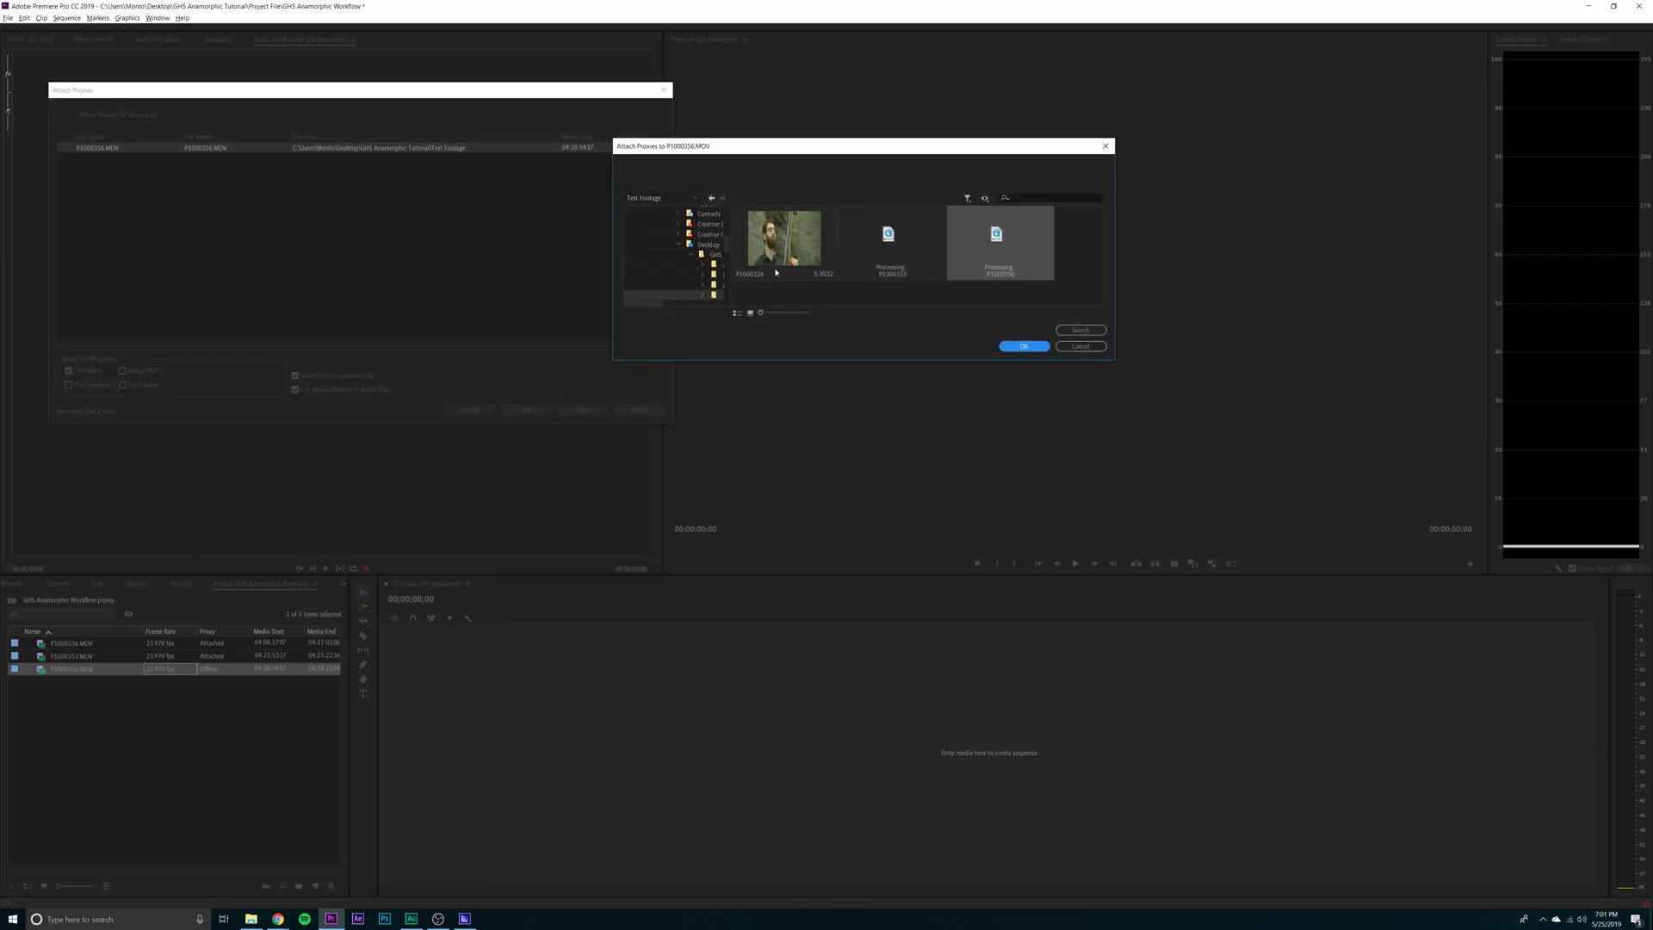
{"action": "left_click_drag", "start_coordinate": [643, 305], "coordinate": [668, 306]}
{"action": "left_click", "coordinate": [680, 224]}
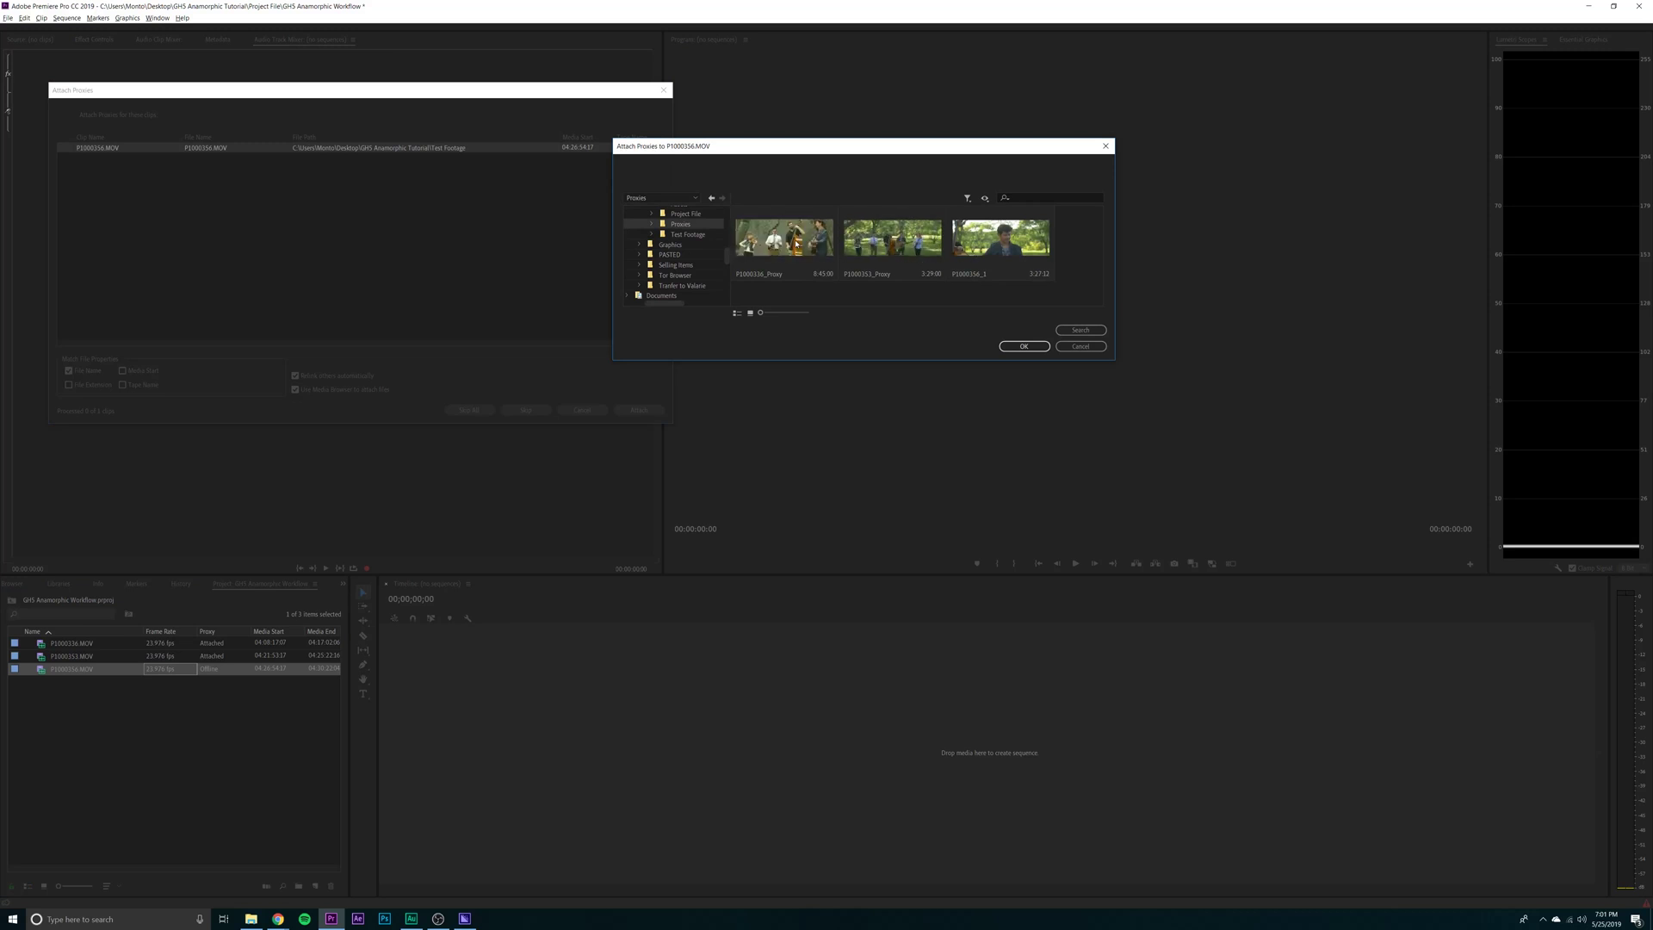
{"action": "double_click", "coordinate": [797, 244]}
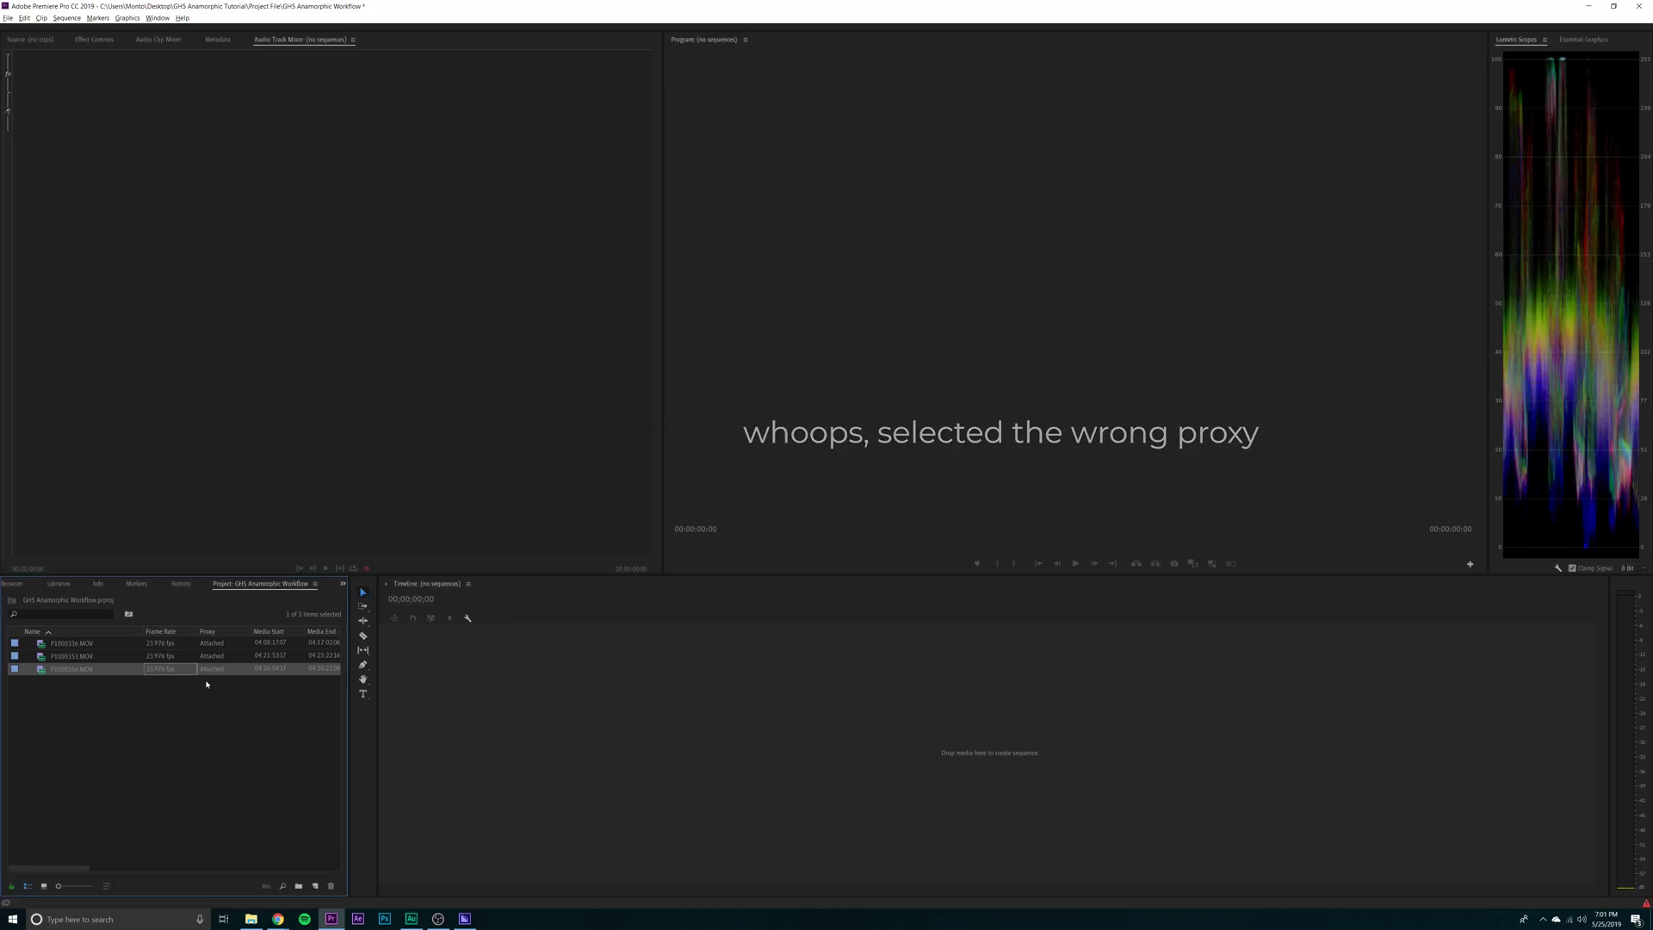
{"action": "left_click", "coordinate": [222, 697]}
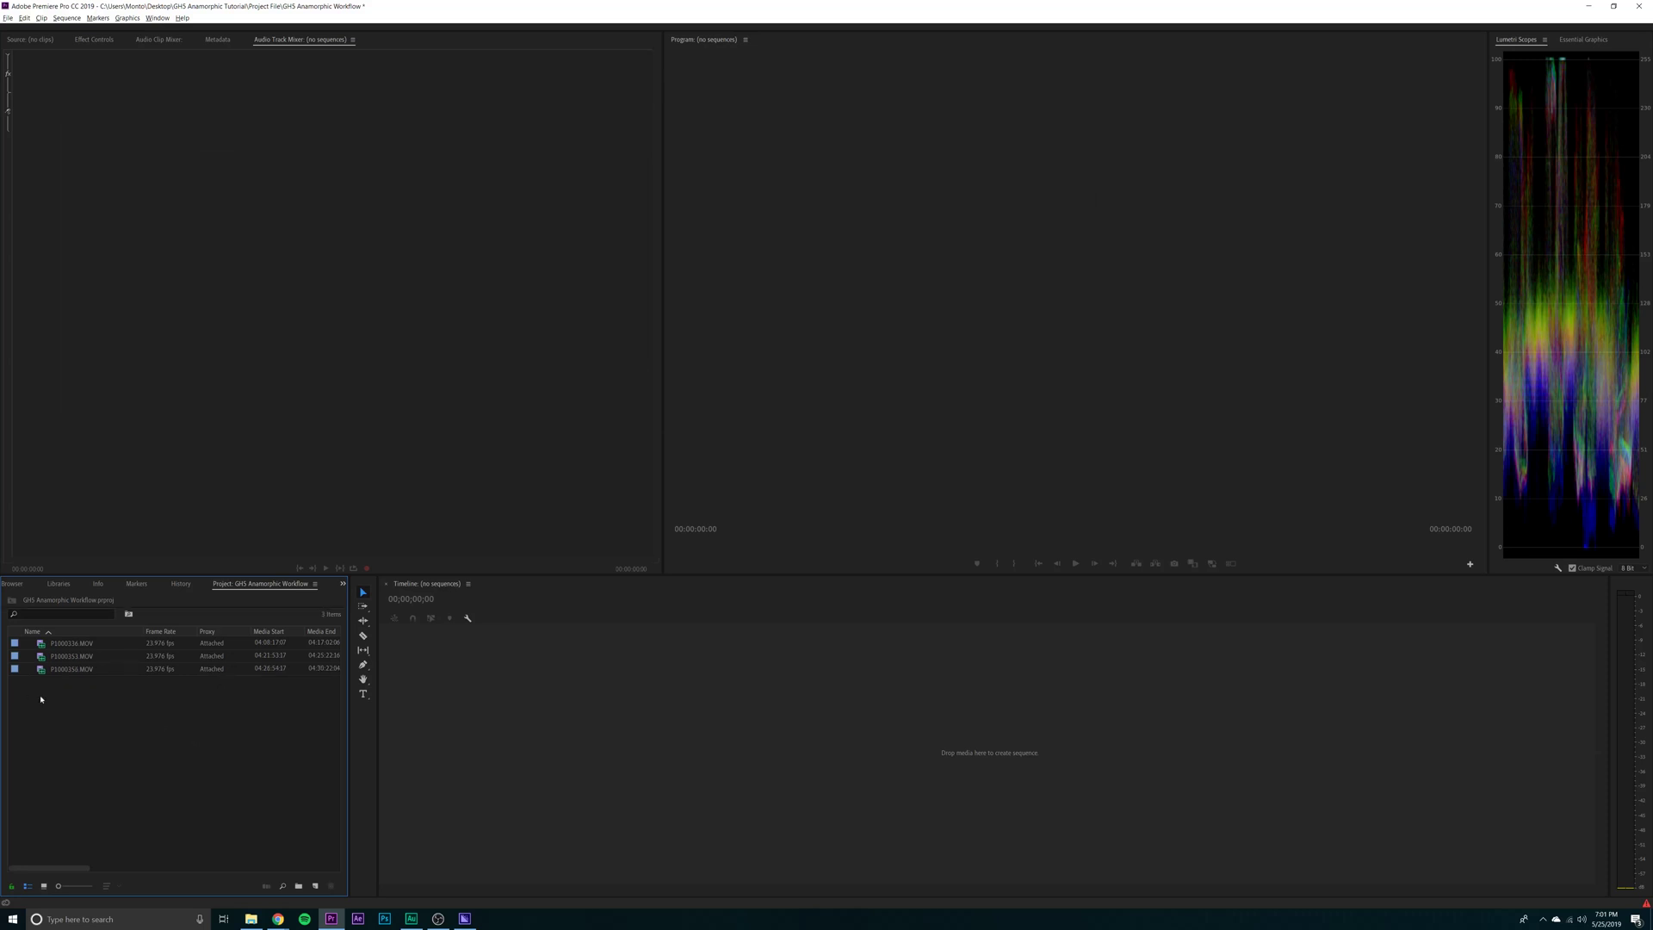
- Build a P1000336 sequence from P1000336.MOV and open the Program monitor's Button Editor
{"action": "left_click", "coordinate": [317, 885]}
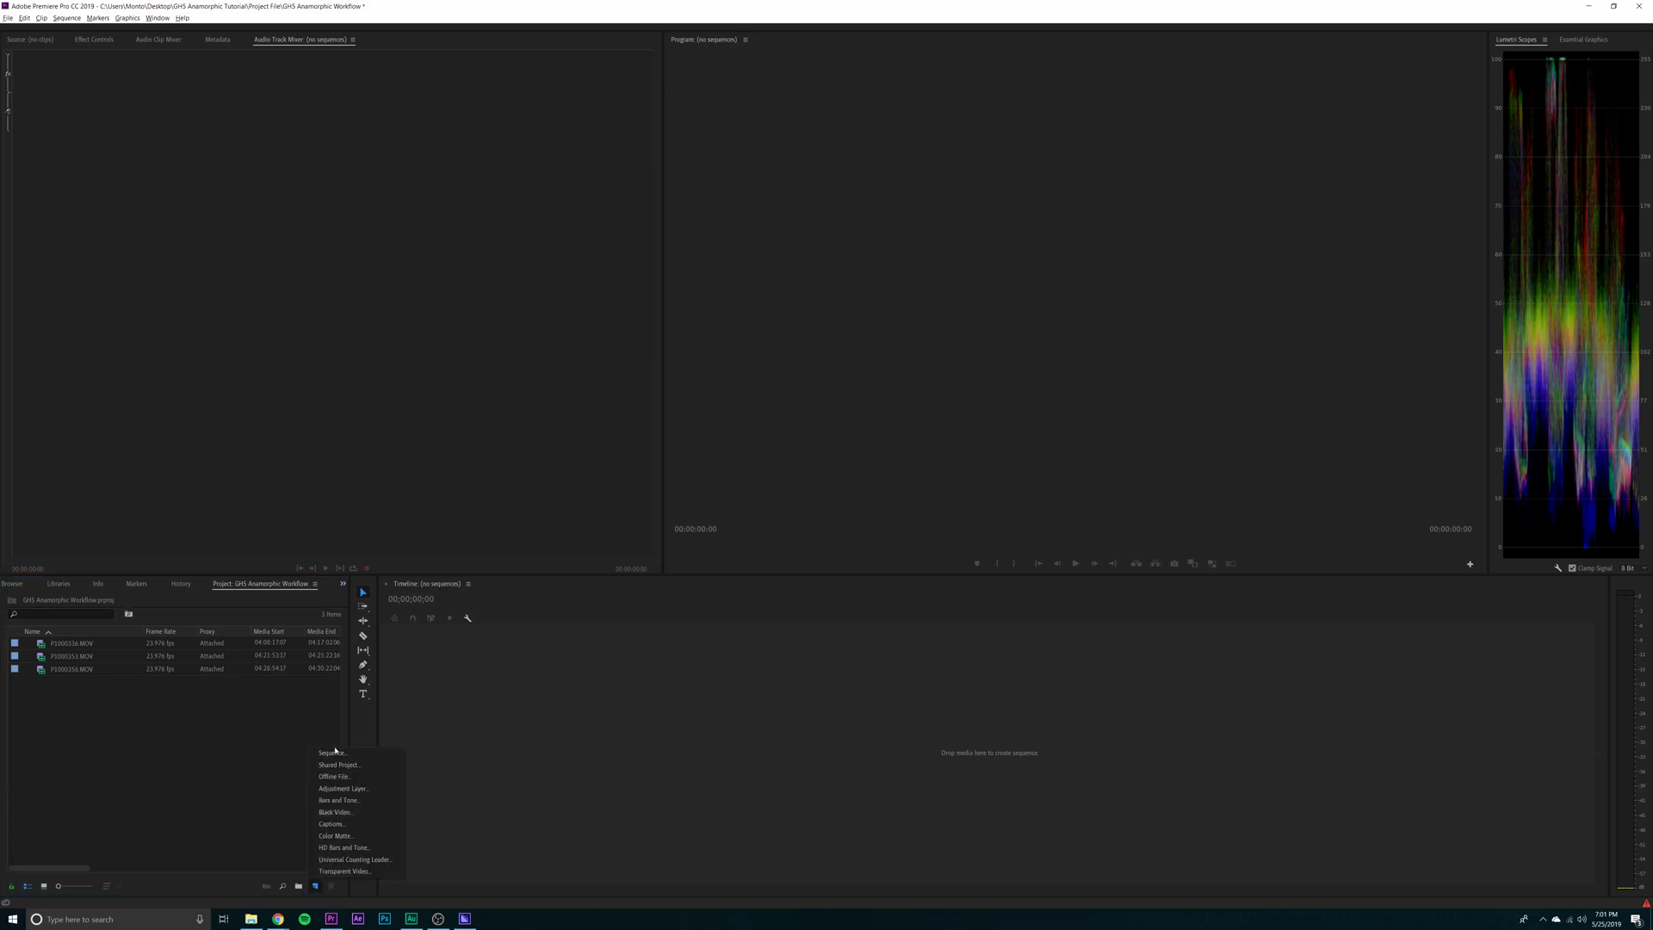
{"action": "left_click", "coordinate": [134, 696]}
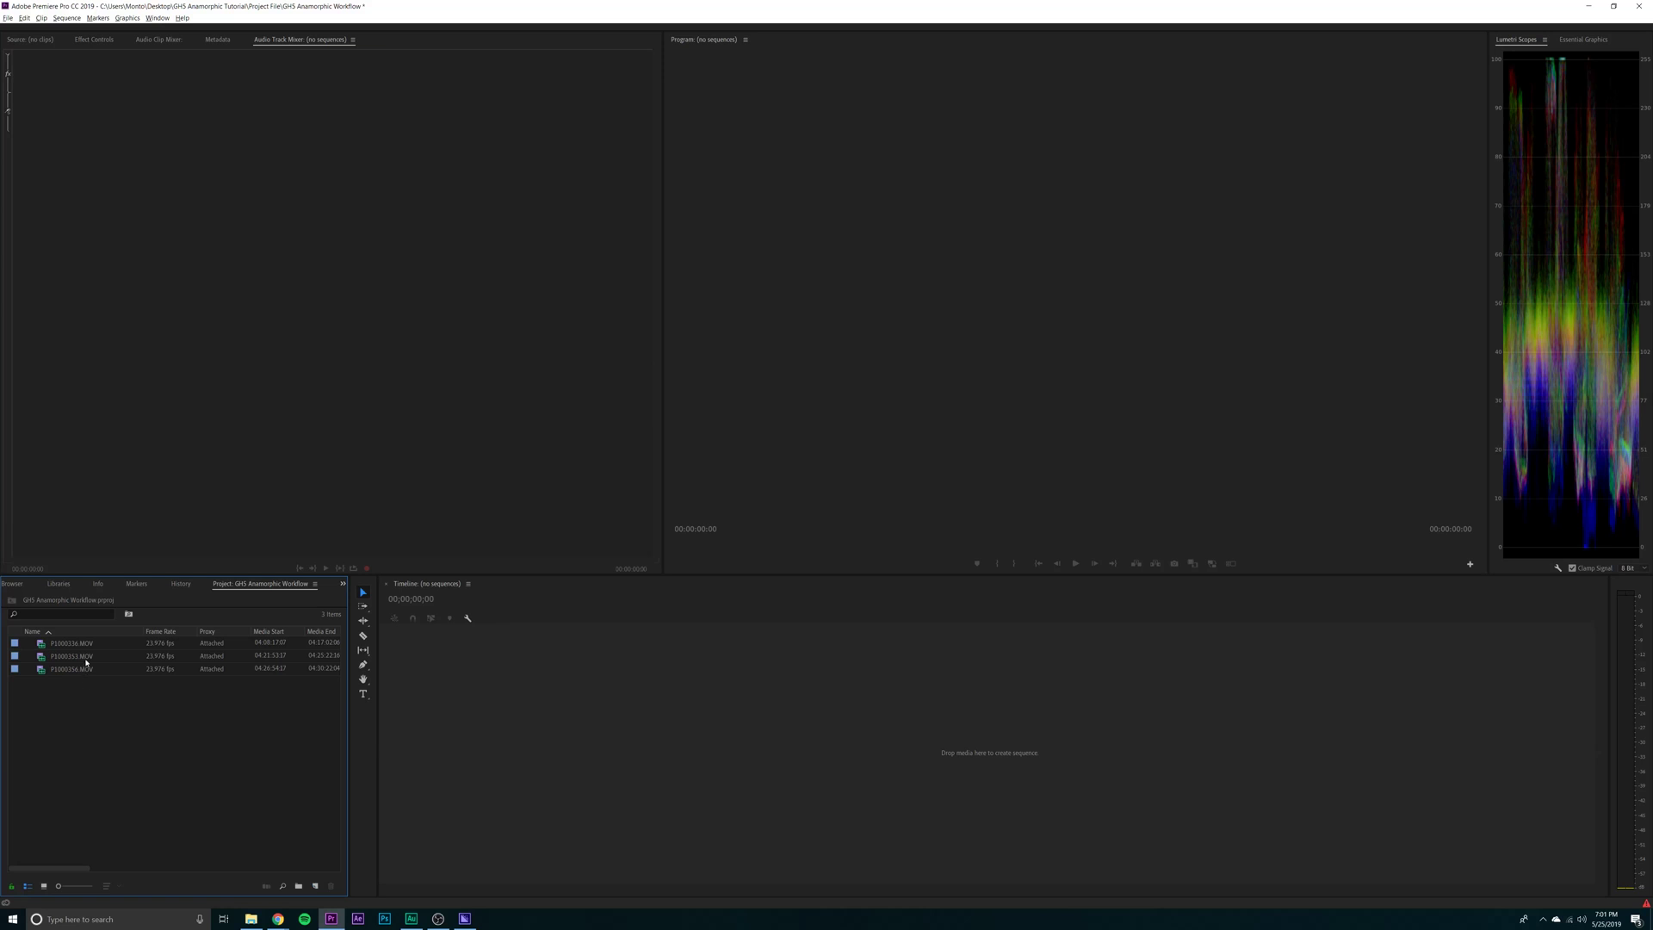
{"action": "left_click_drag", "start_coordinate": [77, 644], "coordinate": [315, 885]}
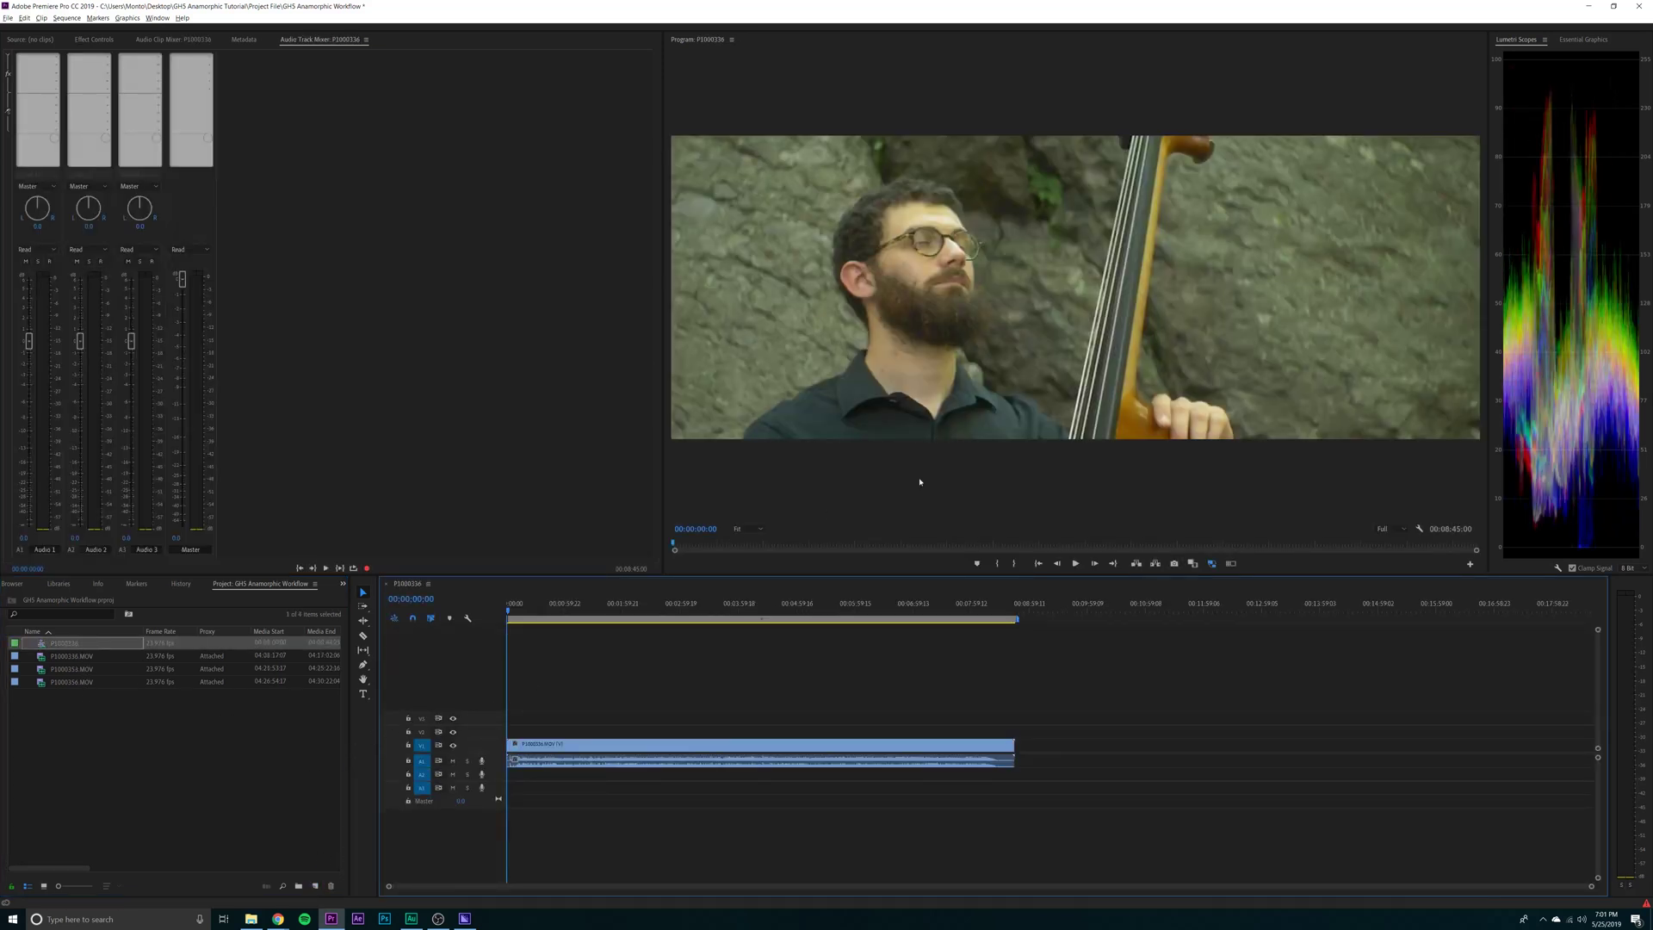
{"action": "left_click", "coordinate": [1212, 564]}
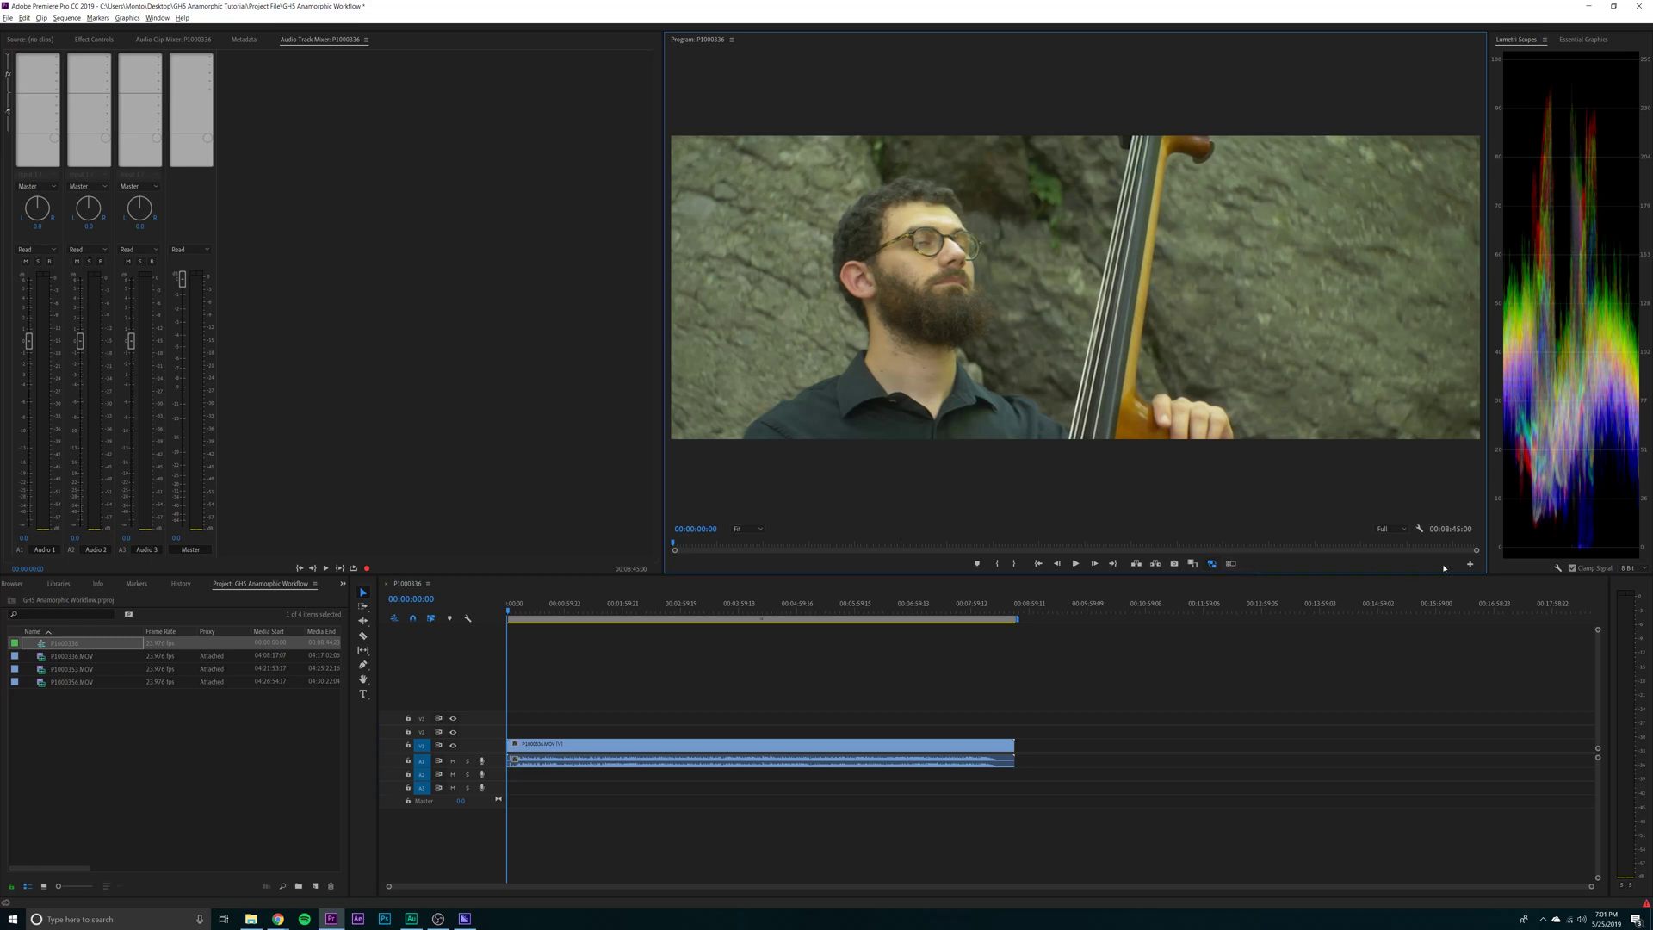
{"action": "left_click", "coordinate": [1470, 565]}
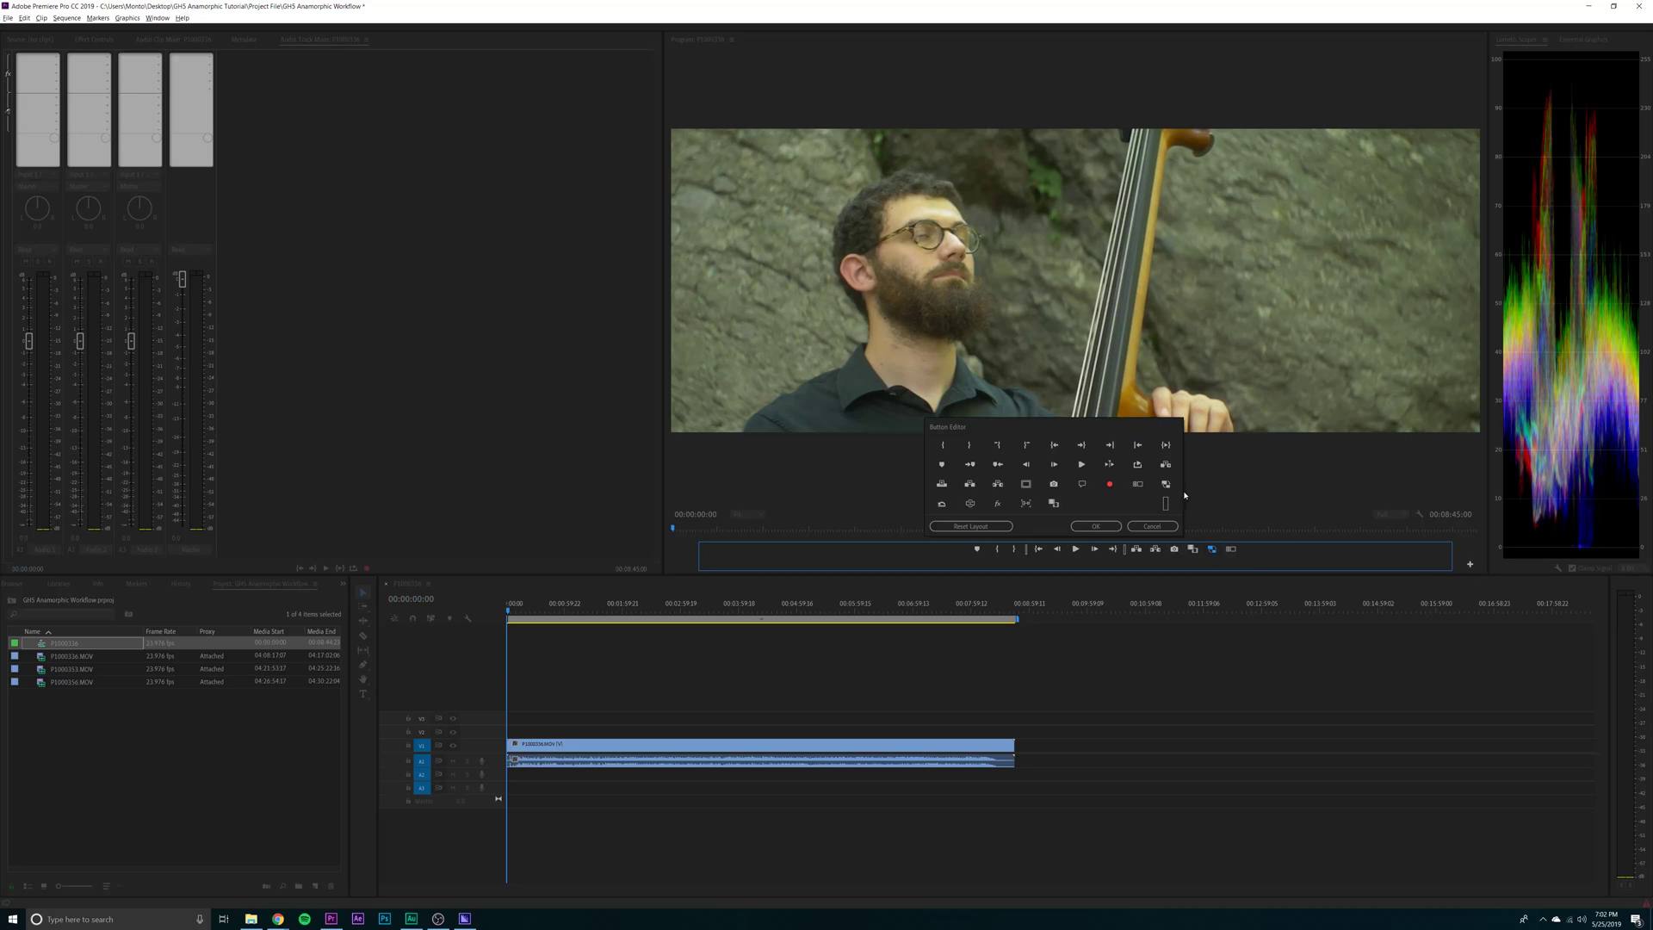
- Confirm the button changes, rename the sequence 'GH5 Proxies', and add P1000353 and P1000356 after the first clip
{"action": "left_click", "coordinate": [1096, 526]}
{"action": "left_click", "coordinate": [56, 642]}
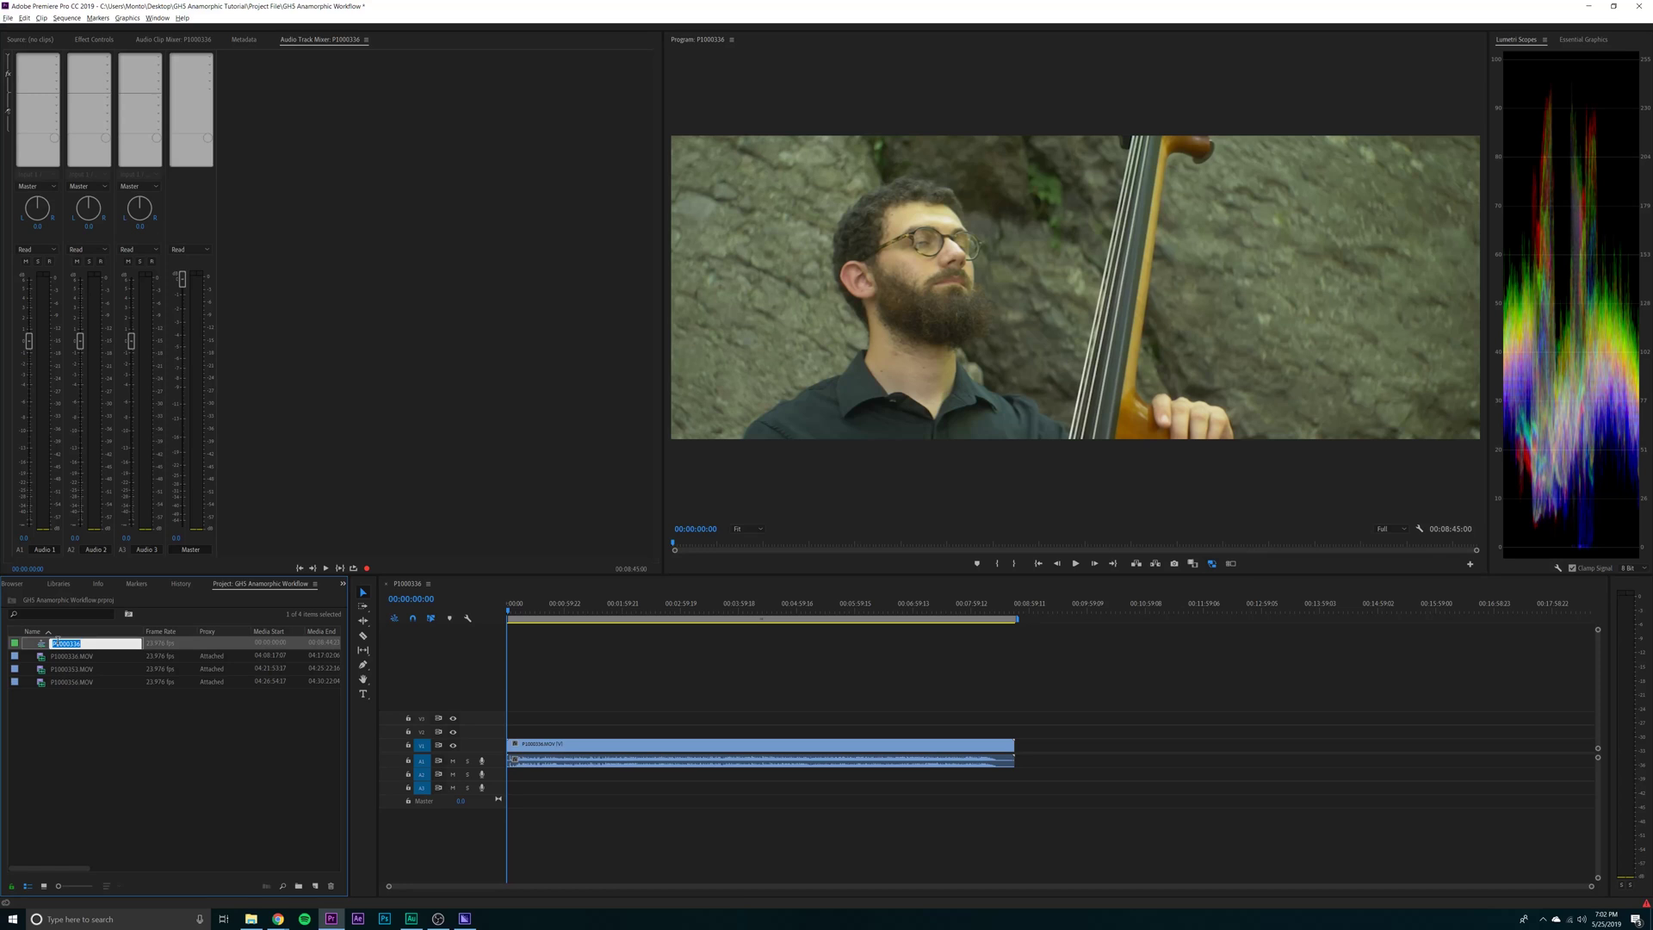
{"action": "type", "text": "GH65"}
{"action": "key", "text": "Return"}
{"action": "left_click_drag", "start_coordinate": [86, 709], "coordinate": [1219, 761]}
{"action": "left_click", "coordinate": [879, 608]}
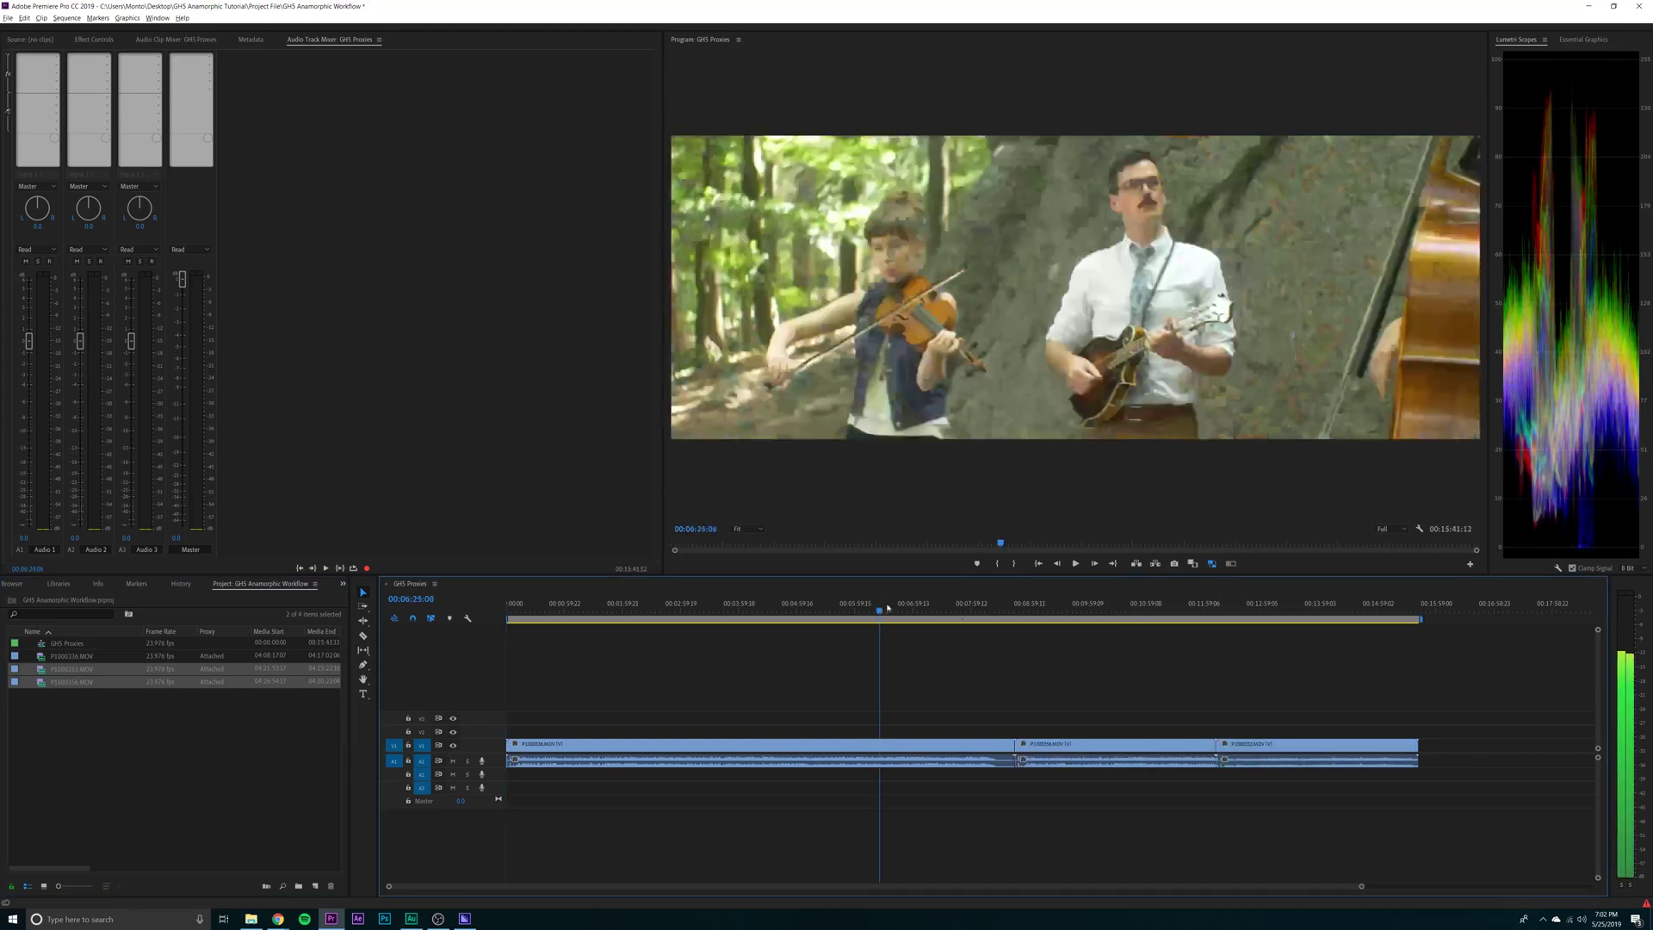
- Scrub through the sequence, checking the woman shot, 00:02:01:01, and the mandolin shot at 00:04:17:15
{"action": "left_click_drag", "start_coordinate": [888, 608], "coordinate": [640, 610]}
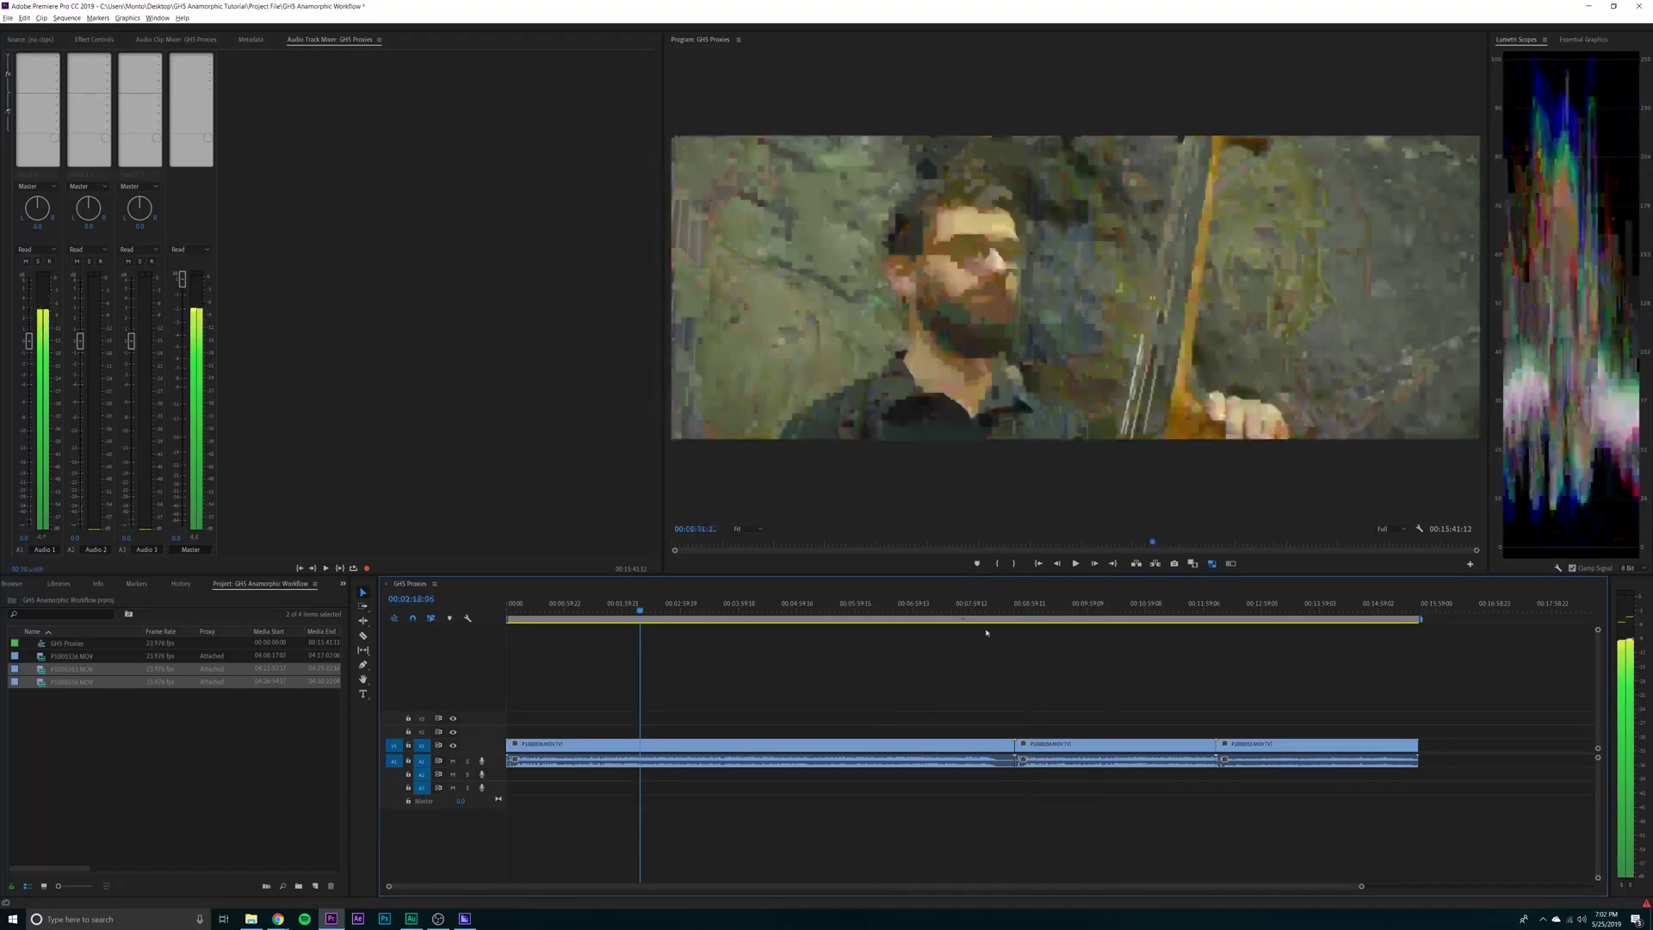
{"action": "left_click", "coordinate": [874, 609]}
{"action": "left_click", "coordinate": [686, 610]}
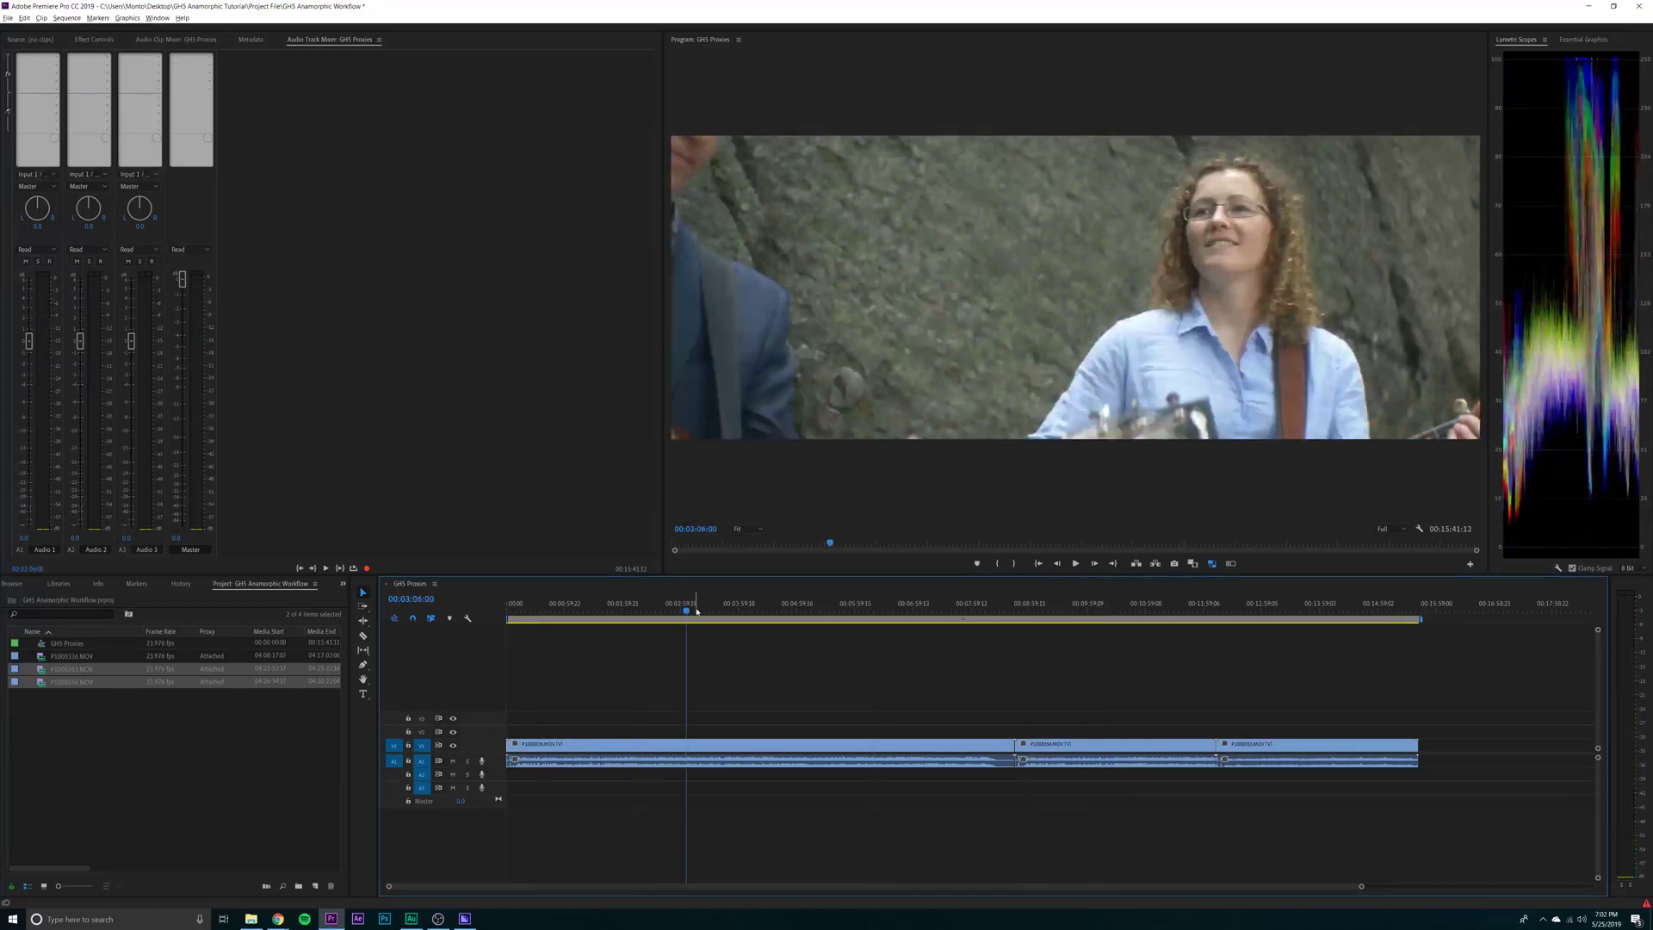
{"action": "left_click", "coordinate": [812, 609]}
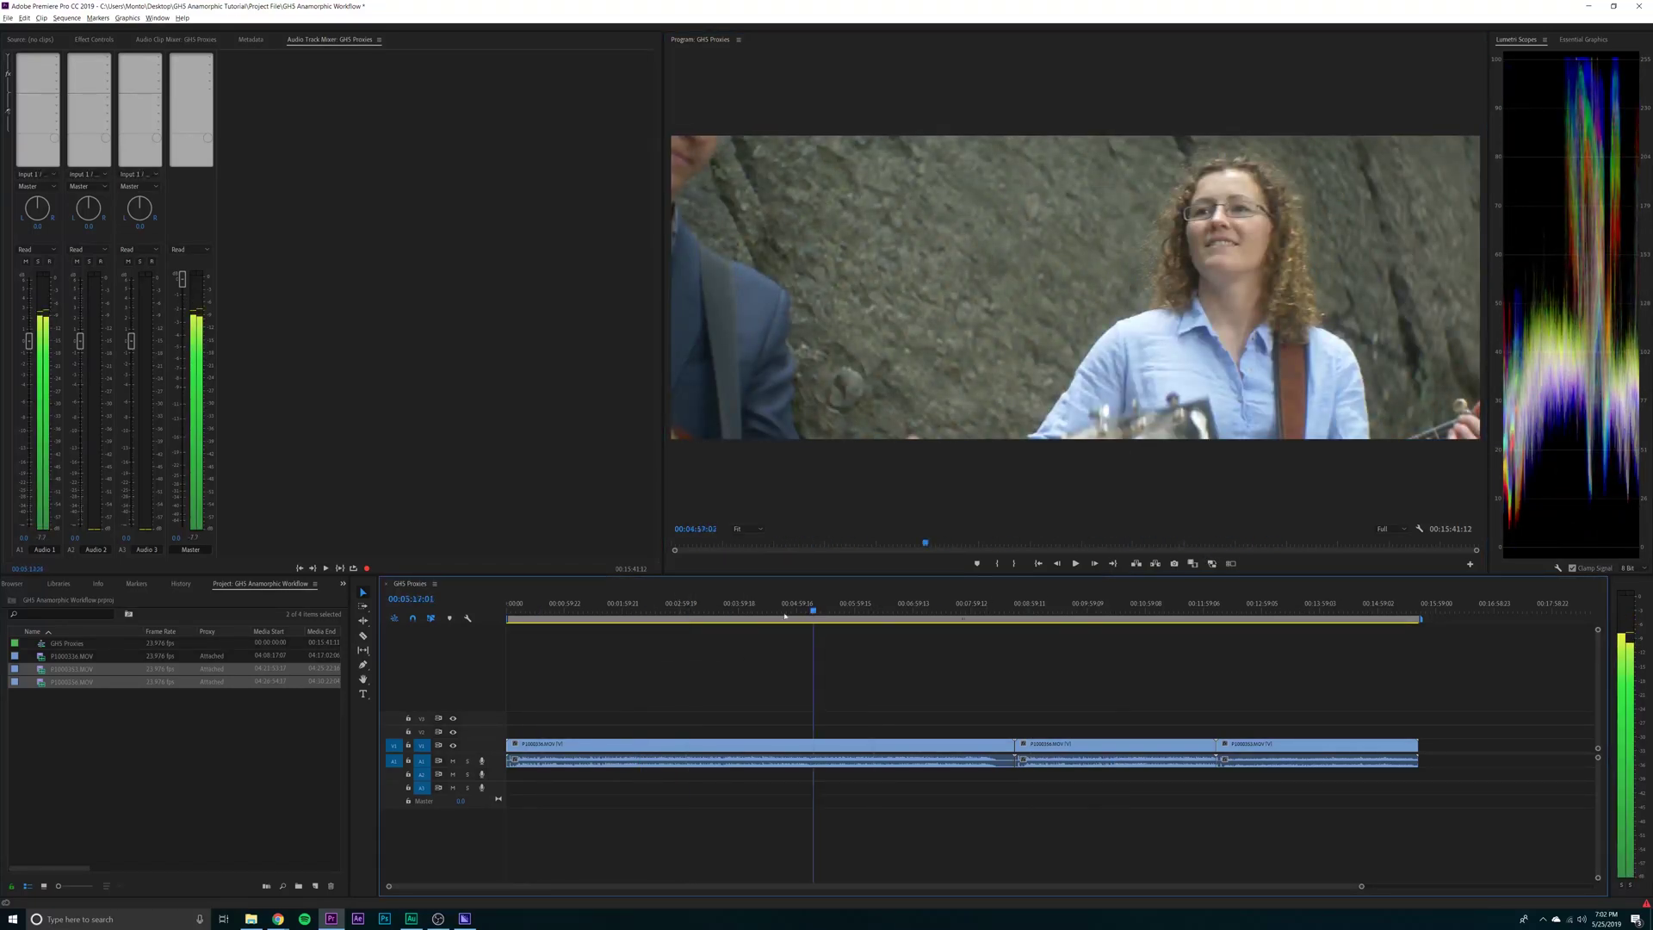
{"action": "left_click", "coordinate": [622, 609]}
{"action": "left_click", "coordinate": [642, 611]}
{"action": "left_click", "coordinate": [755, 609]}
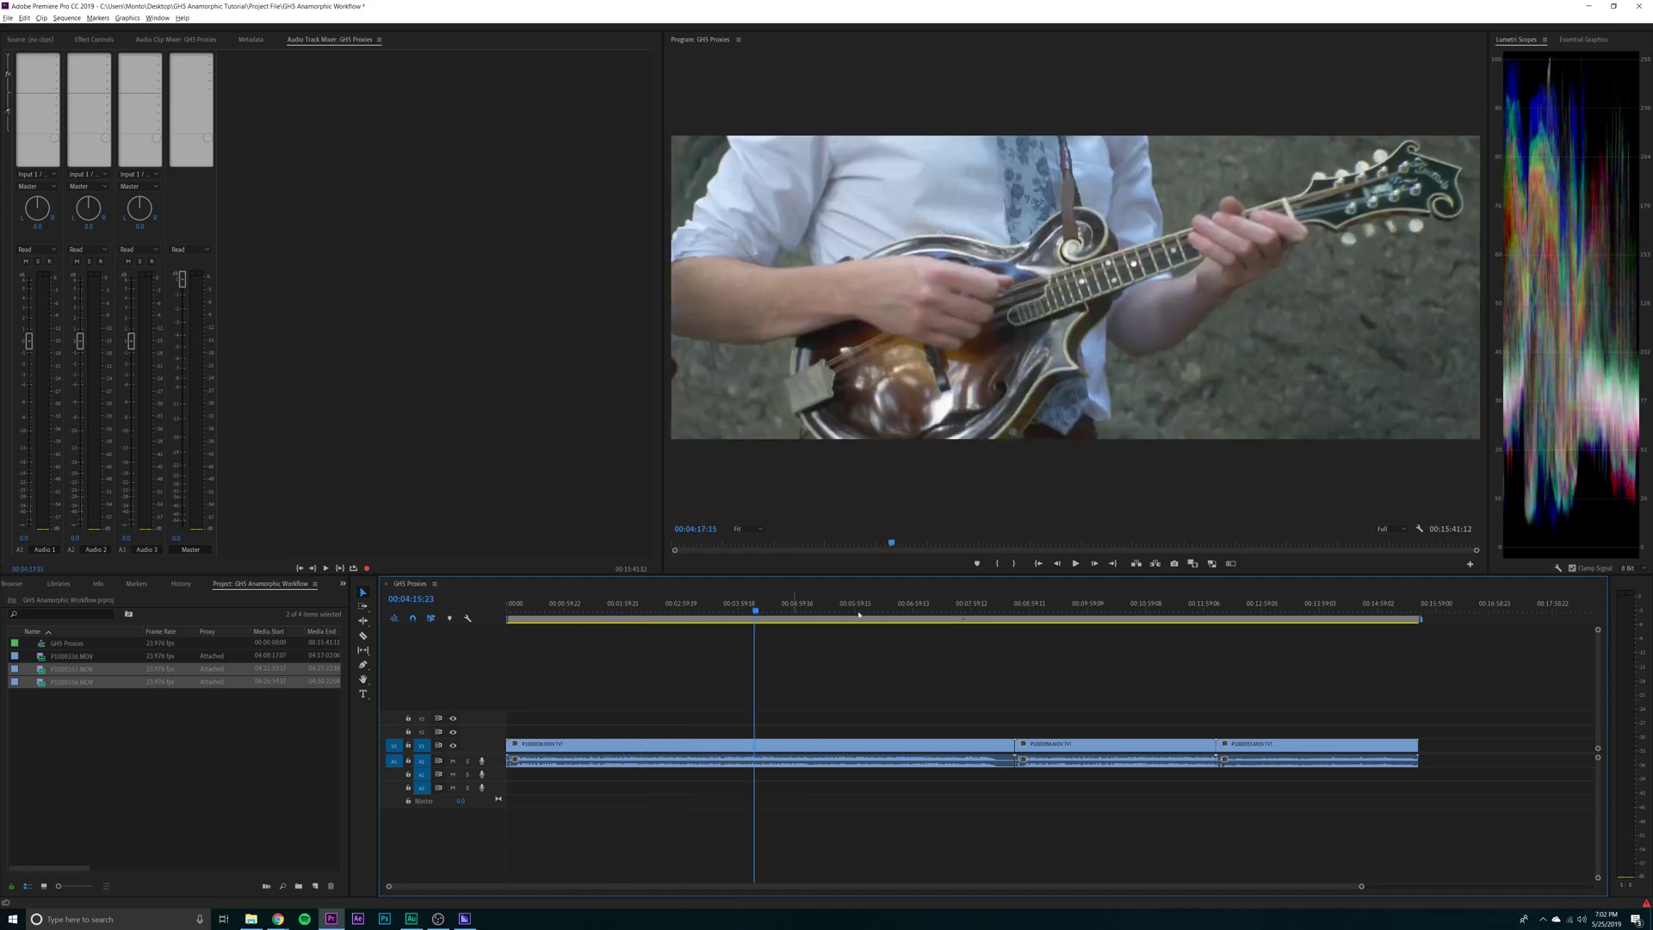
- Toggle proxy playback, play the sequence briefly from the start, then return to its first frame
{"action": "left_click", "coordinate": [1212, 563]}
{"action": "key", "text": "Home"}
{"action": "key", "text": "space"}
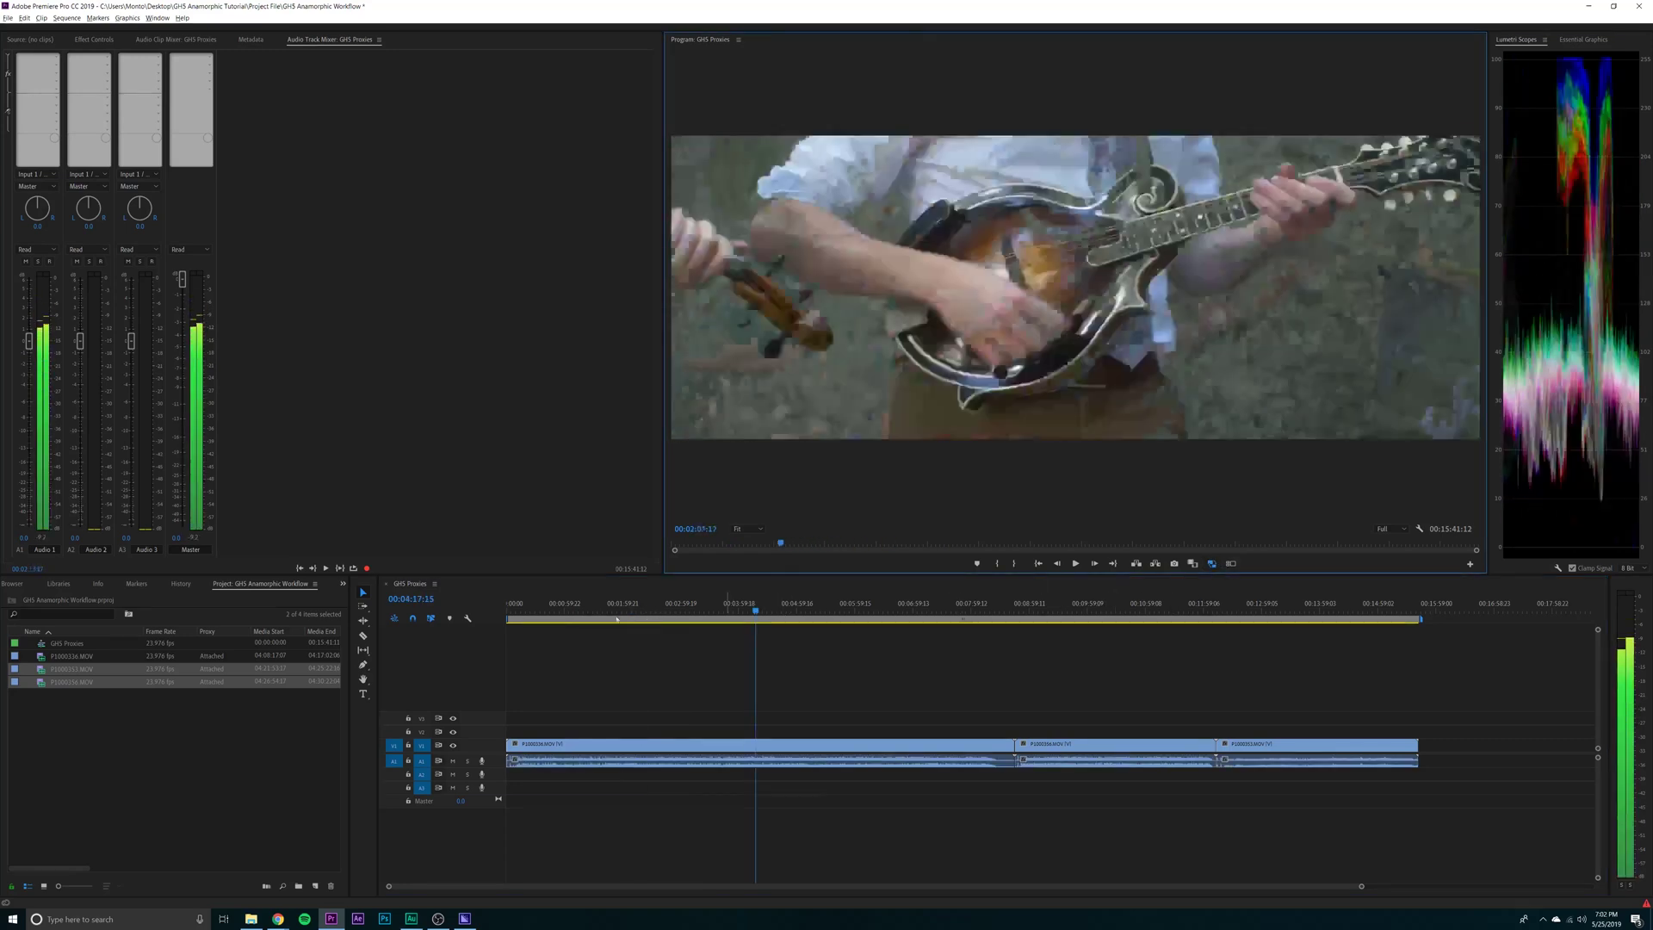
{"action": "key", "text": "space"}
{"action": "key", "text": "Home"}
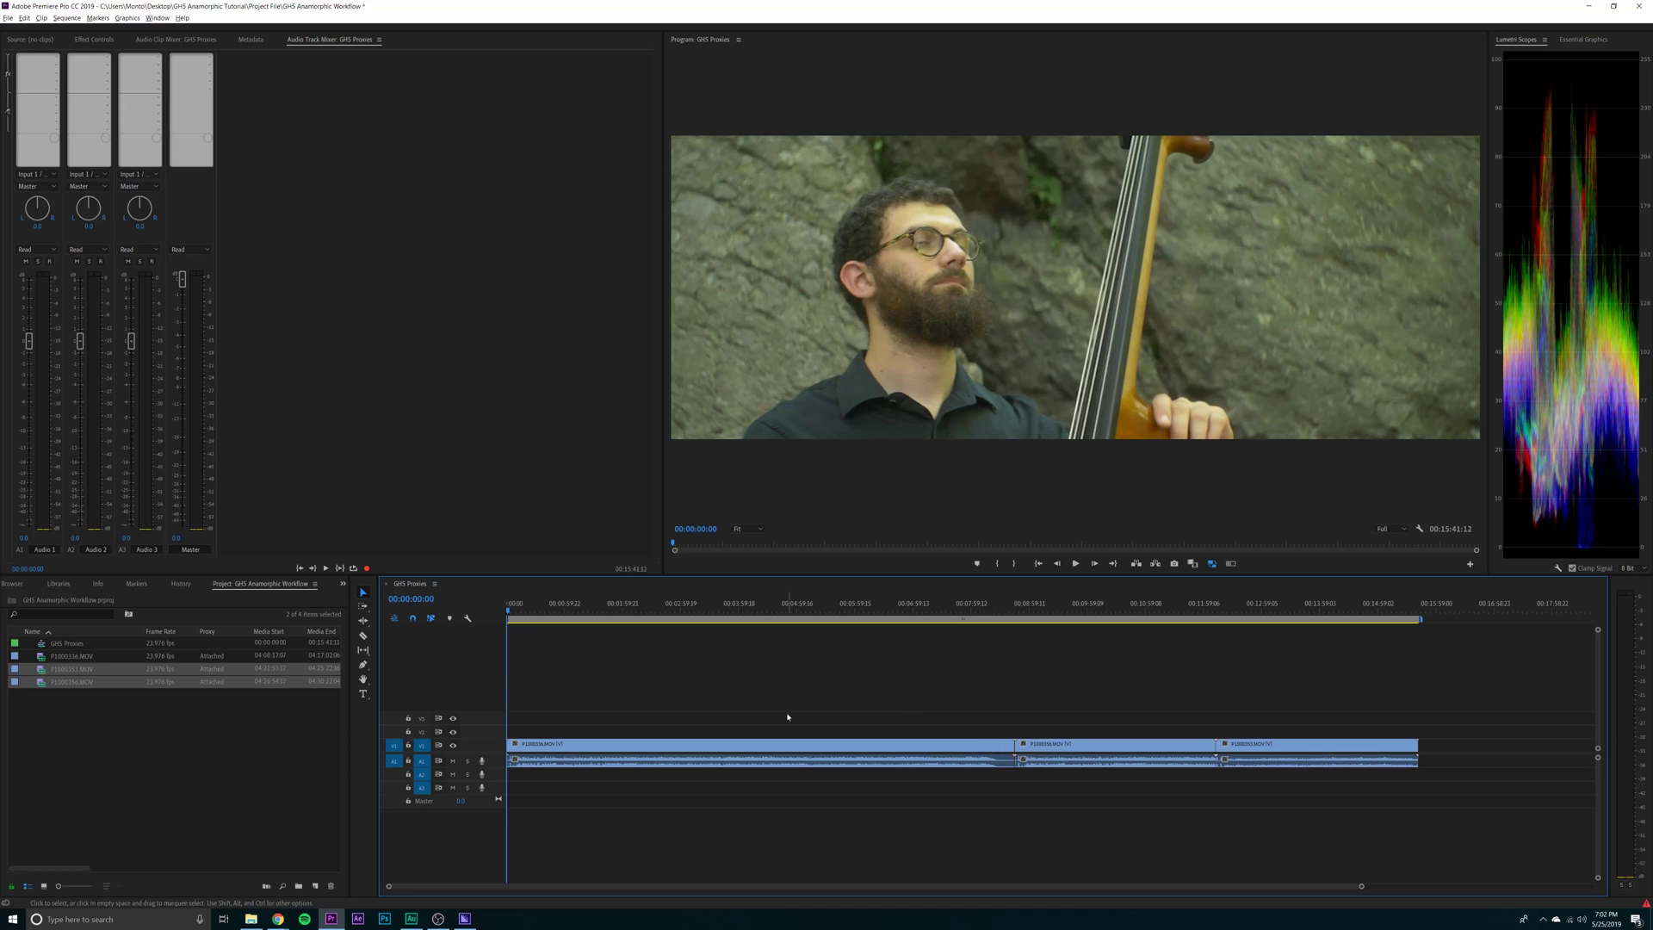
{"action": "left_click", "coordinate": [184, 751]}
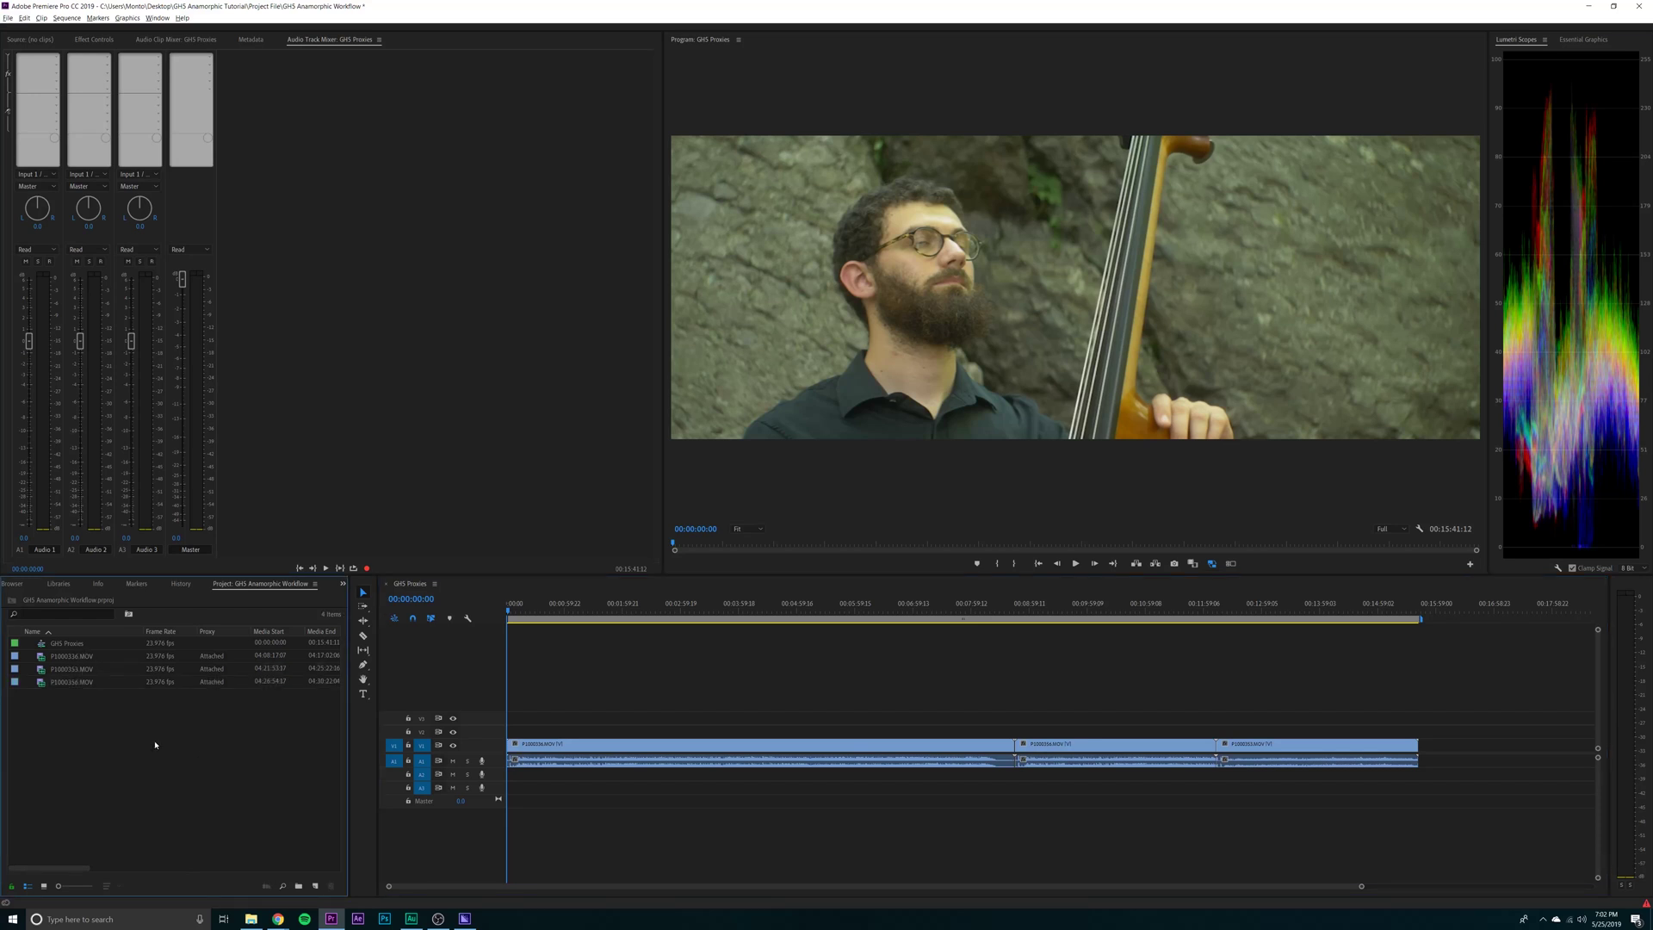
{"action": "key", "text": "shift+3"}
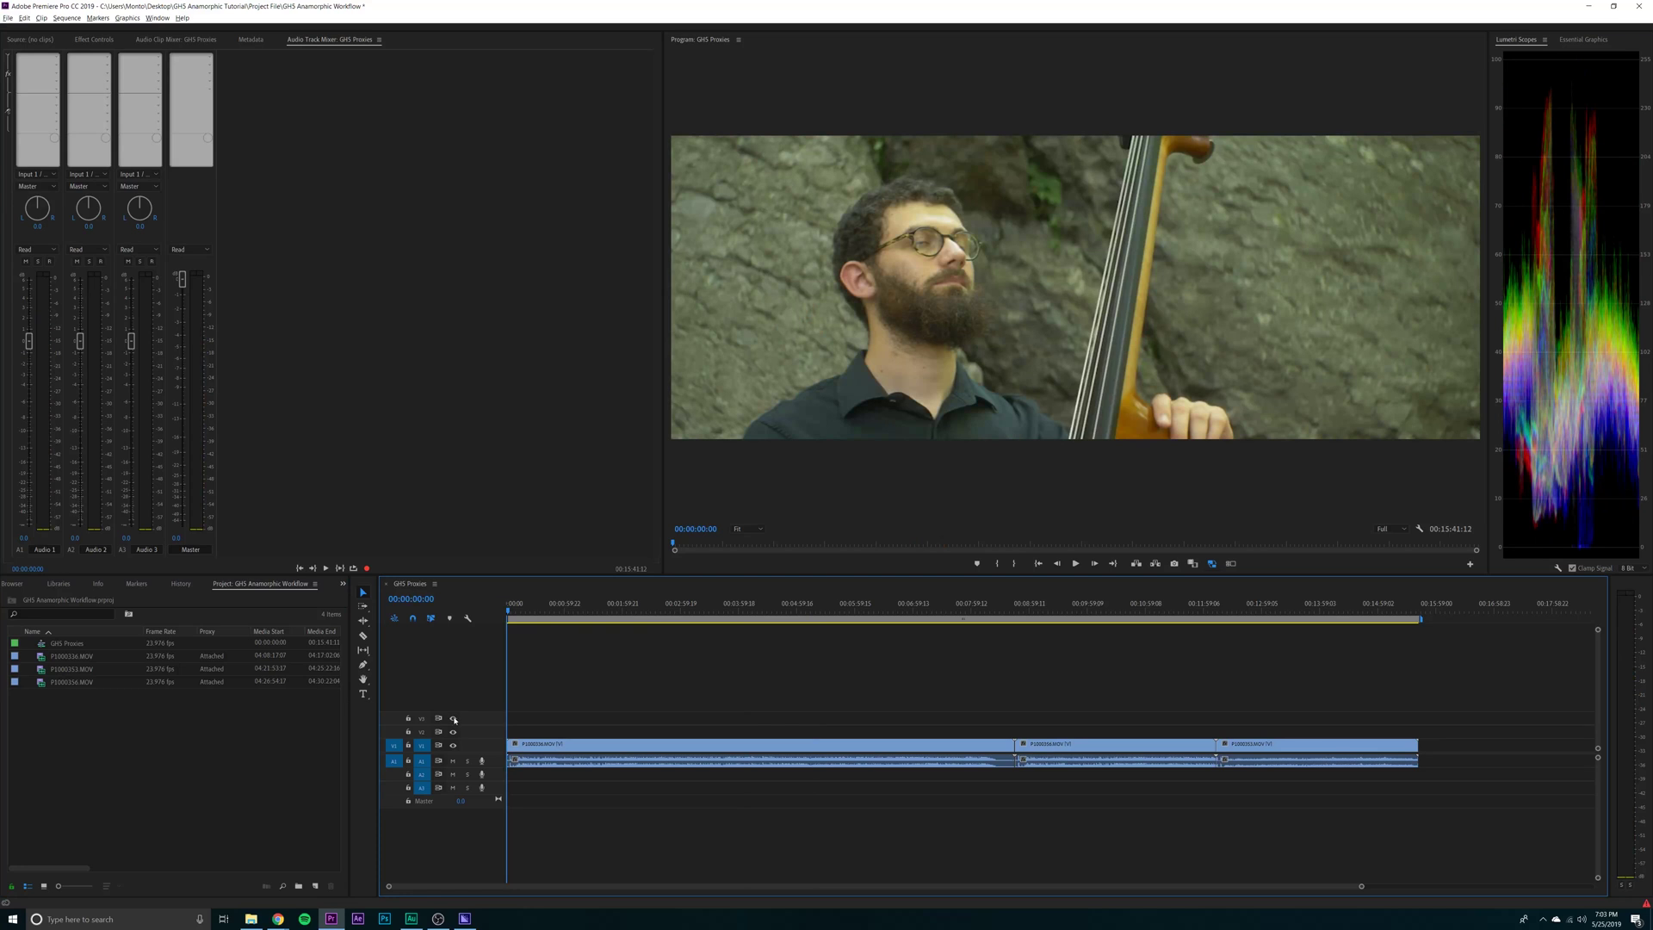